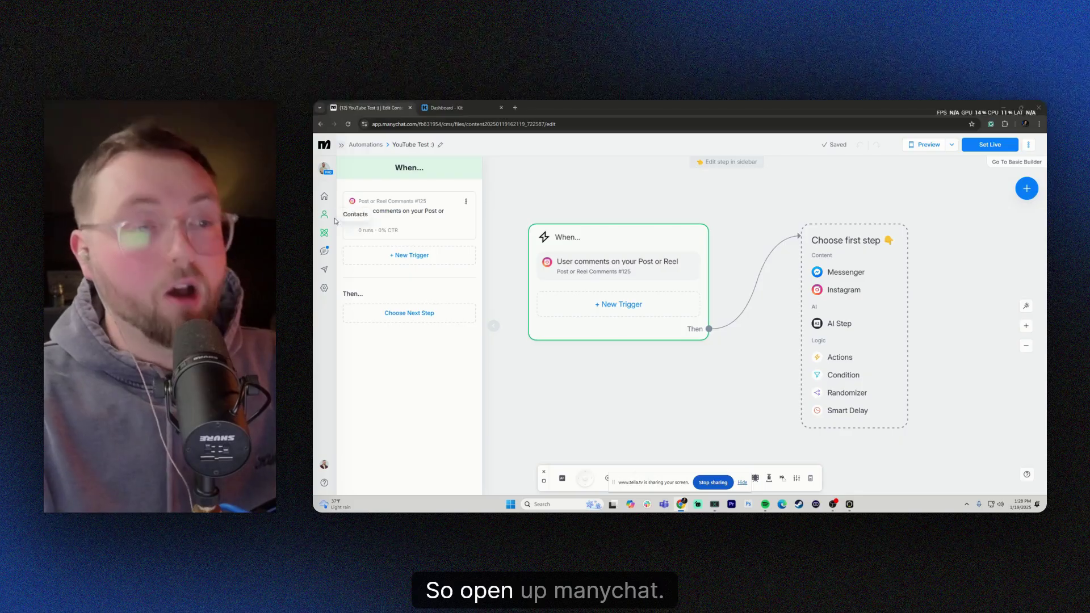
Step: Open the YouTube Test :) automation from the automations list and view its existing post or reel comment trigger
left_click(332, 196)
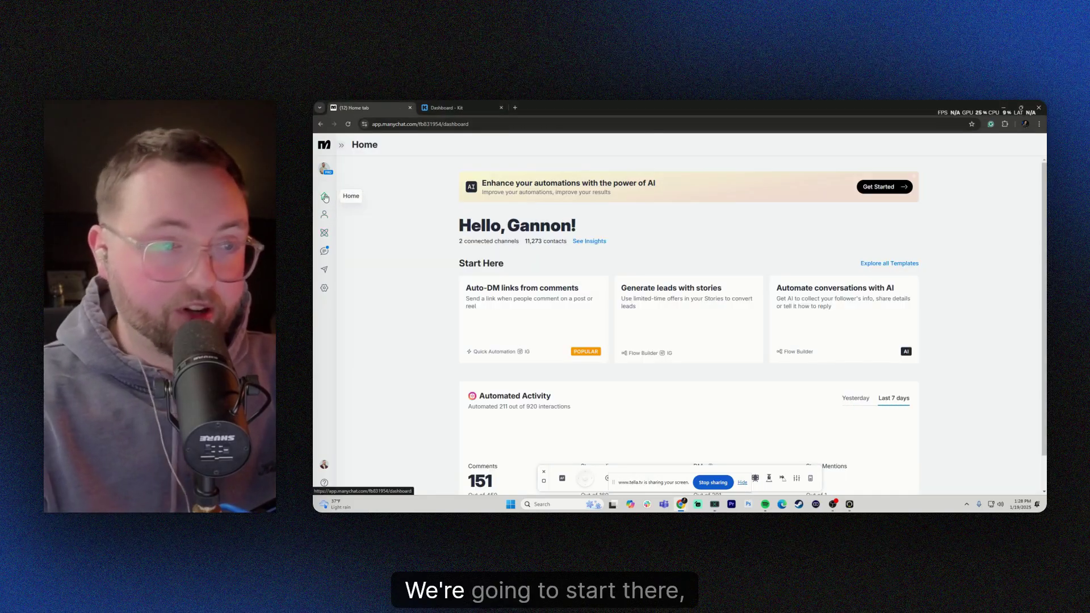
left_click(333, 237)
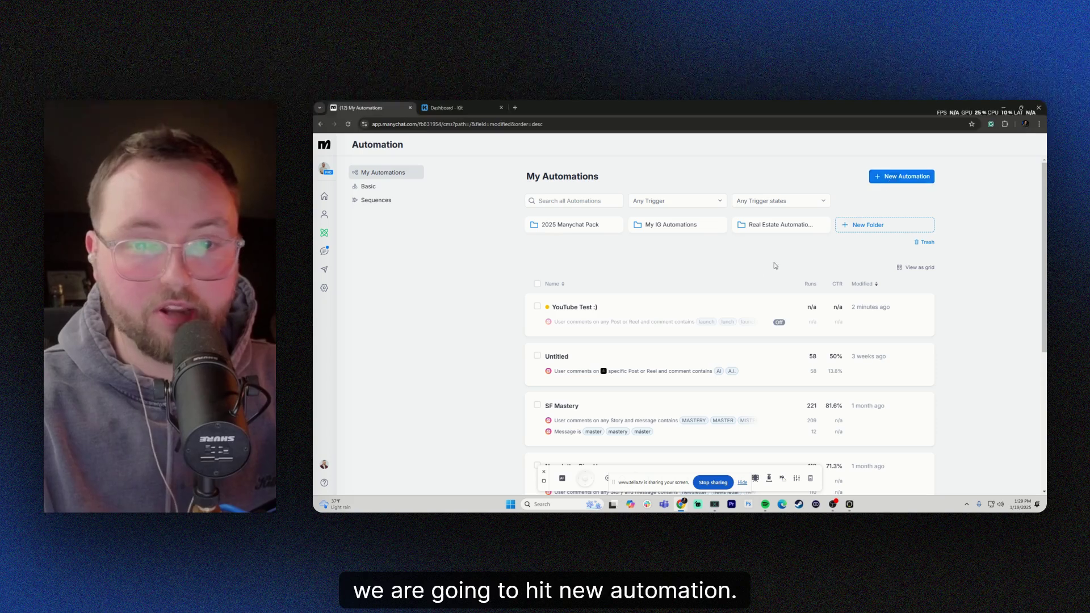
left_click(693, 304)
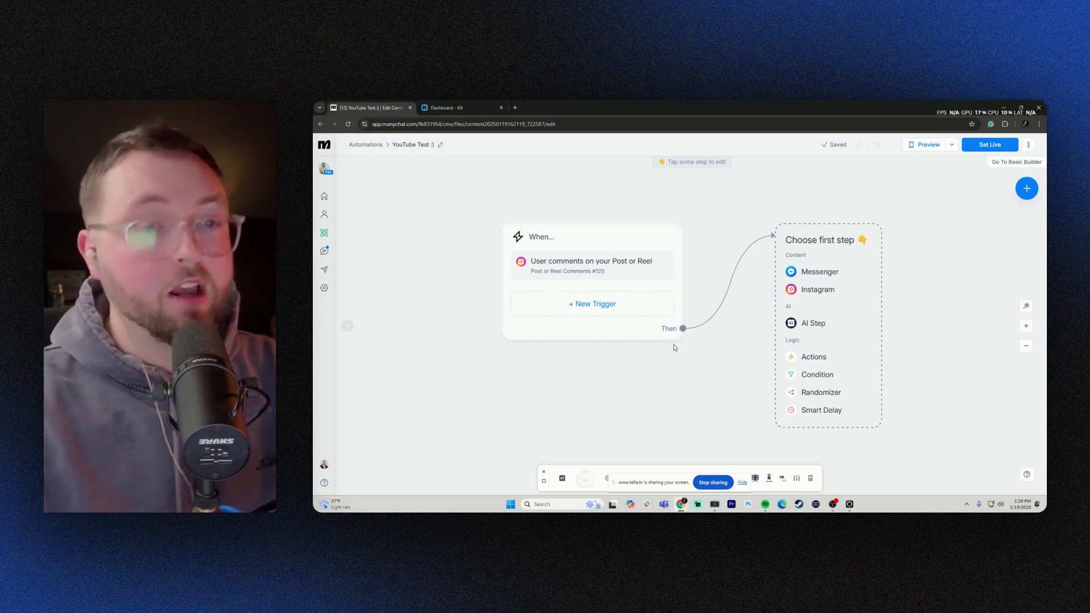
left_click(588, 265)
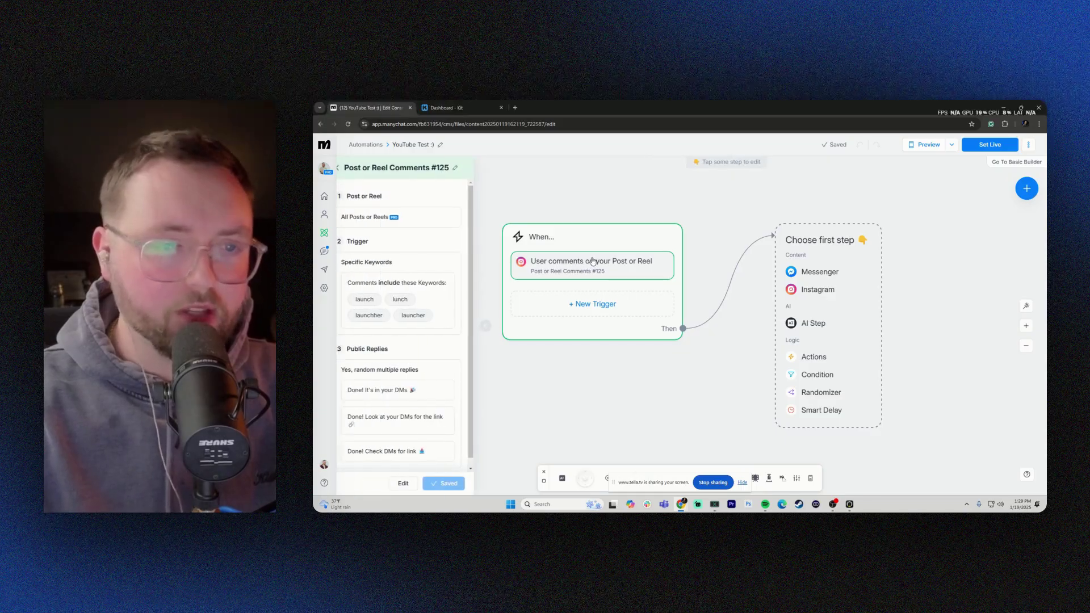
Step: Look over the 10kproductlaunch.carrd.co landing page in a new browser tab, and return to the Manychat automation
left_click(515, 107)
type("10")
key("Return")
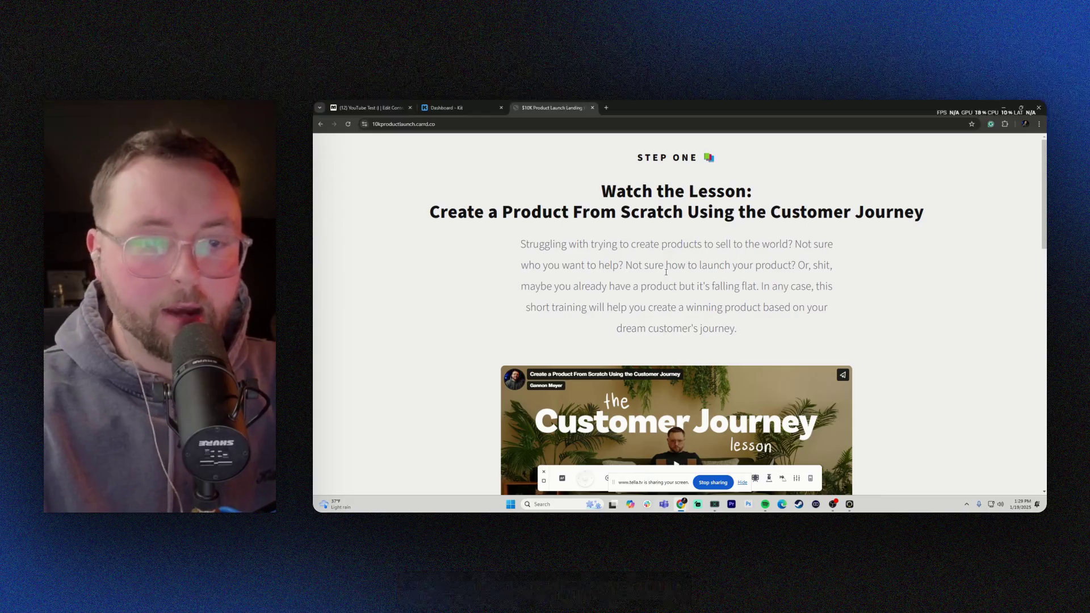
scroll(692, 277, "down", 2)
scroll(680, 311, "up", 2)
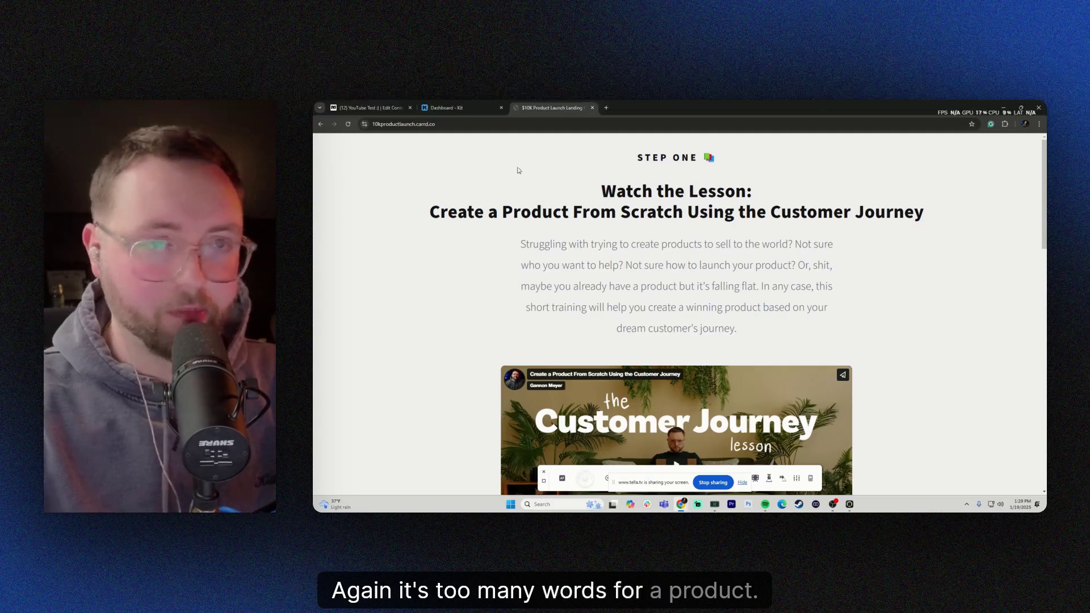
key("ctrl+shift+Tab")
key("ctrl+shift+Tab")
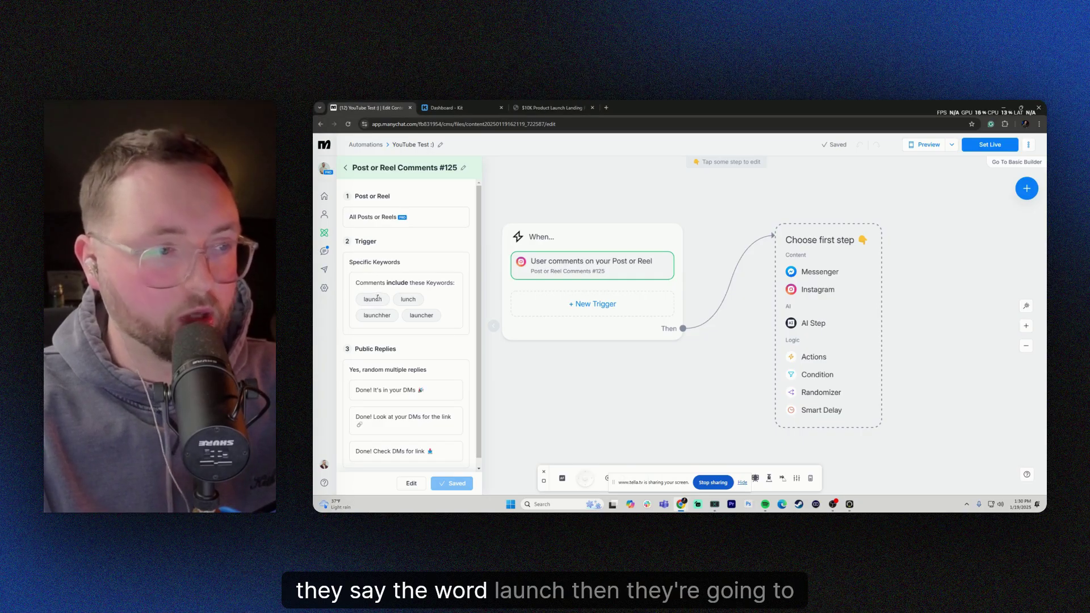
Step: Add a second Instagram trigger for user comments on a post or reel and apply it to all posts or reels
scroll(372, 233, "down", 1)
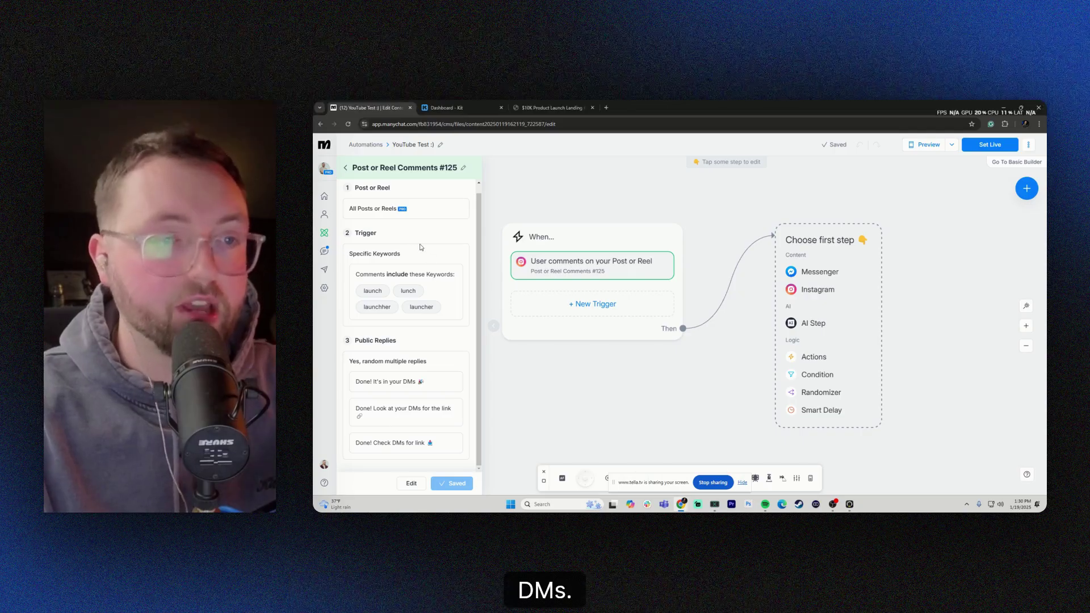
left_click(571, 301)
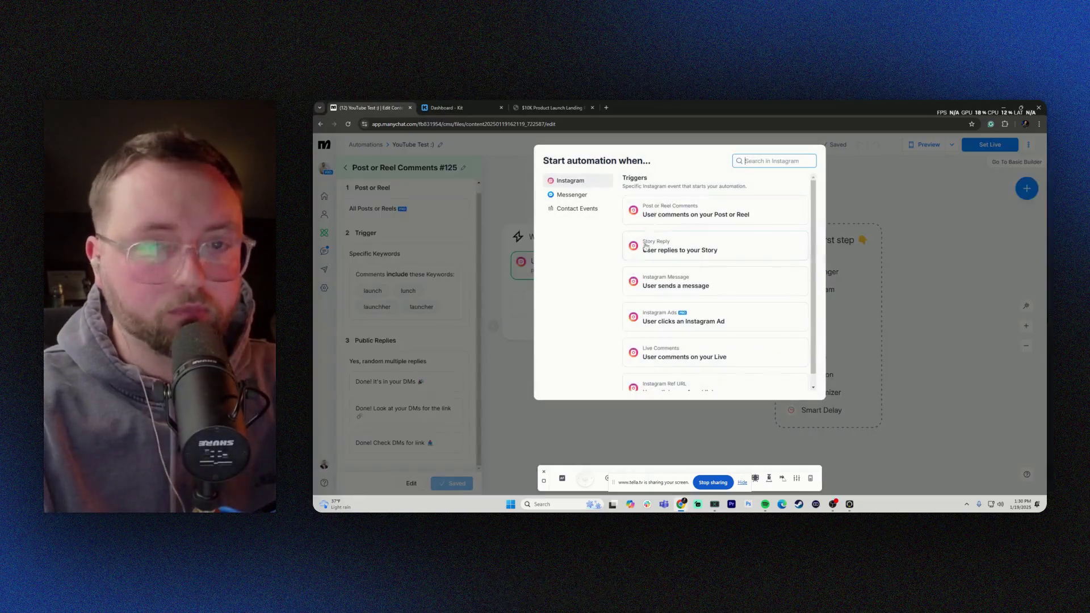
left_click(671, 217)
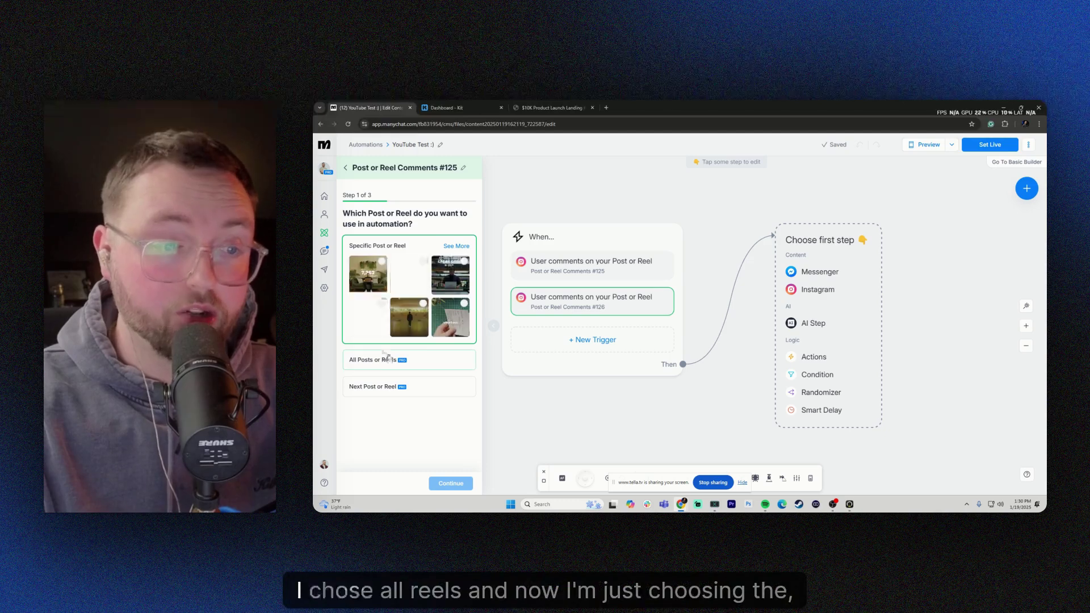
left_click(387, 357)
left_click(449, 483)
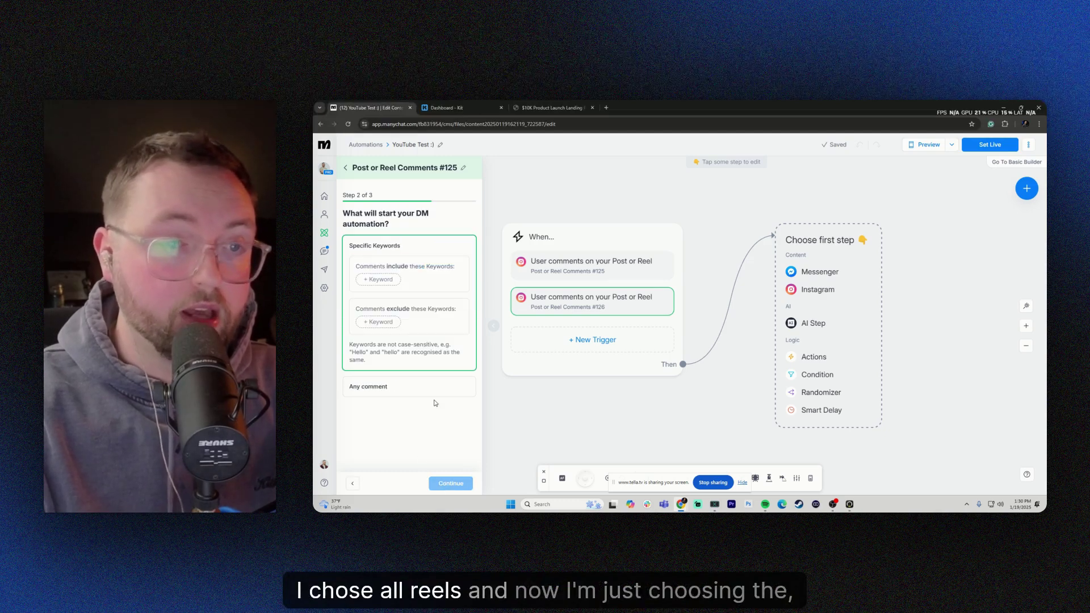
Step: Add launch, lunch and launcher as keywords that comments must include to start the DM automation
left_click(388, 281)
type("launch")
key("Return")
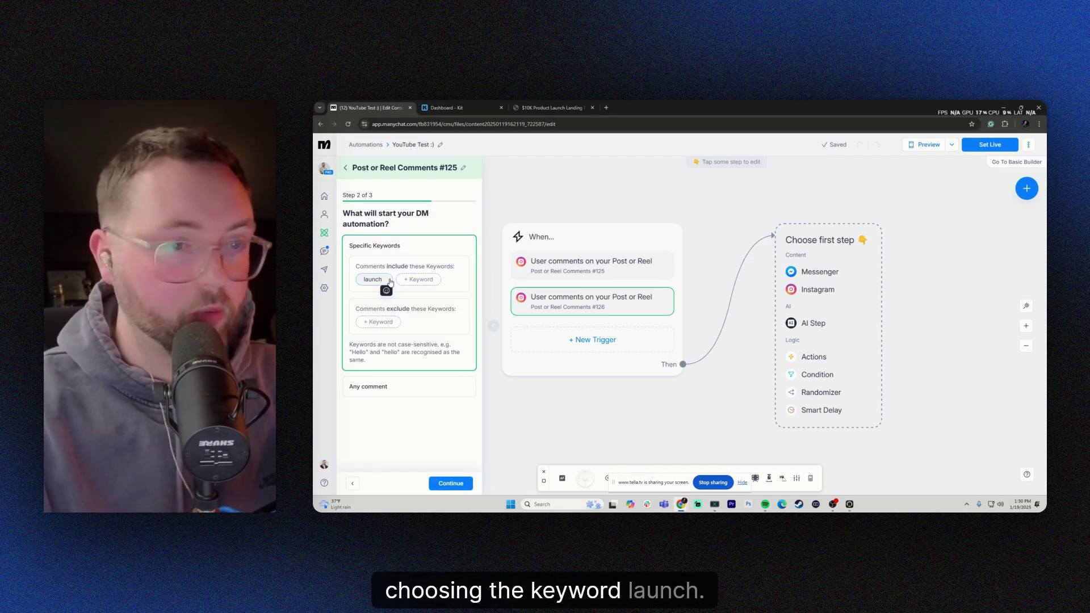
left_click(418, 279)
type("lunch")
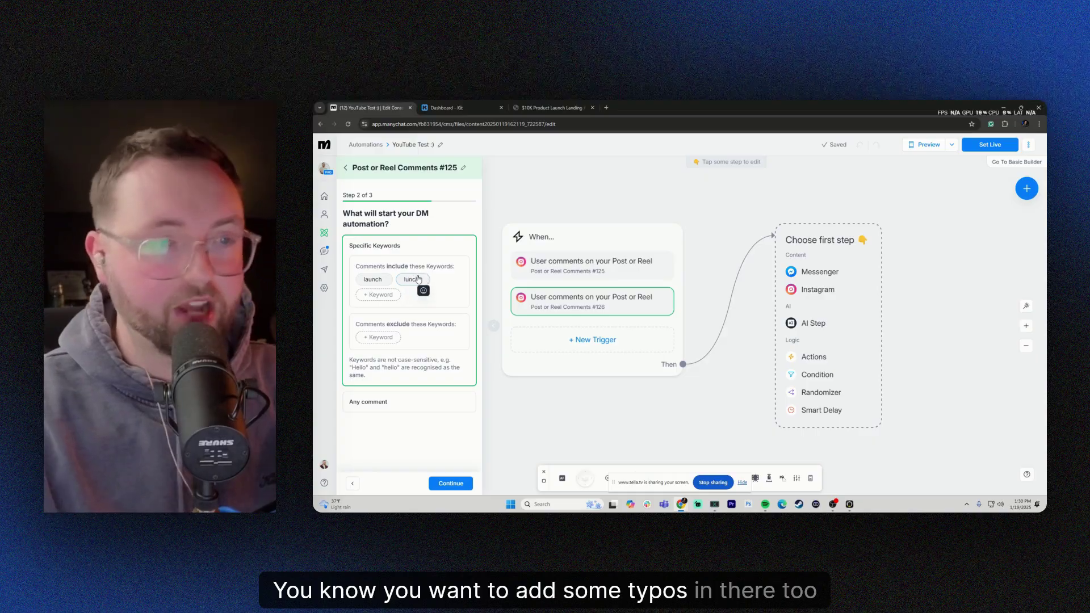
key("Return")
left_click(382, 294)
type("launcher")
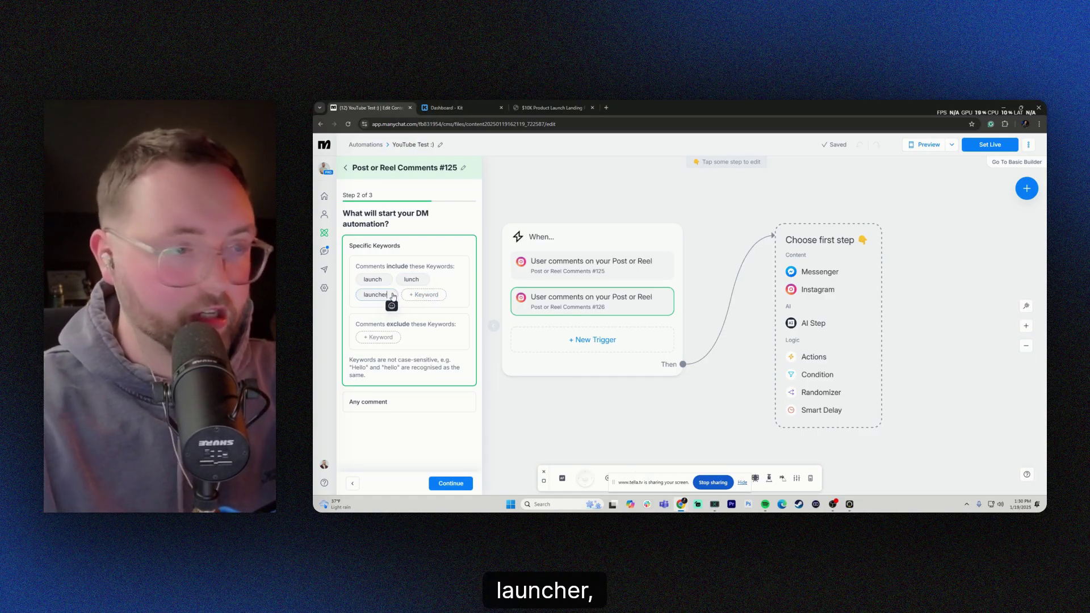
key("Return")
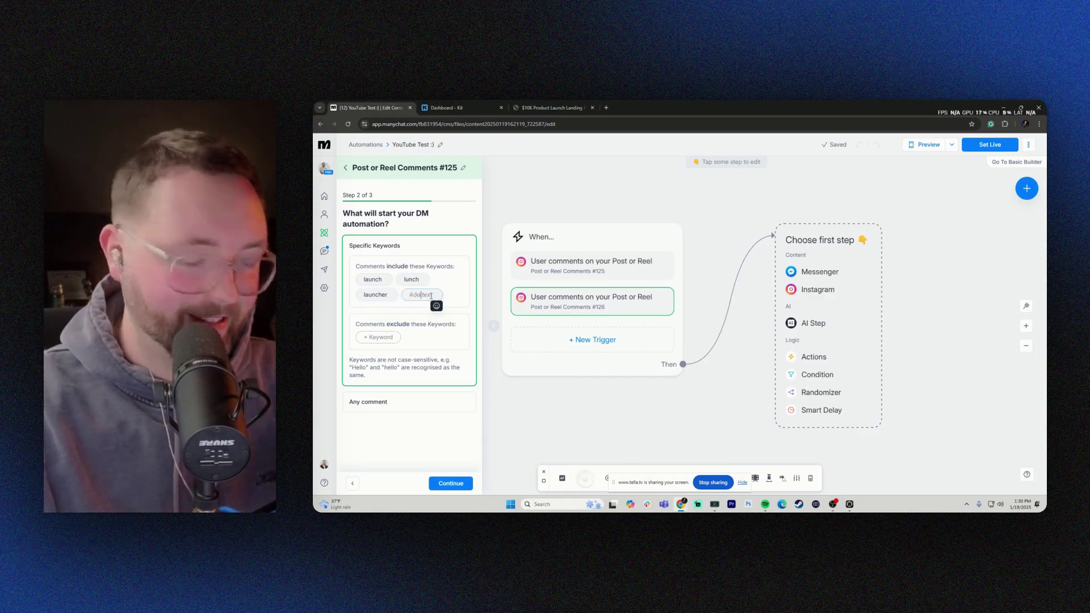
Step: Add the misspellings luincher and lauinch to the included keywords and proceed to the public reply setup
type("luincher")
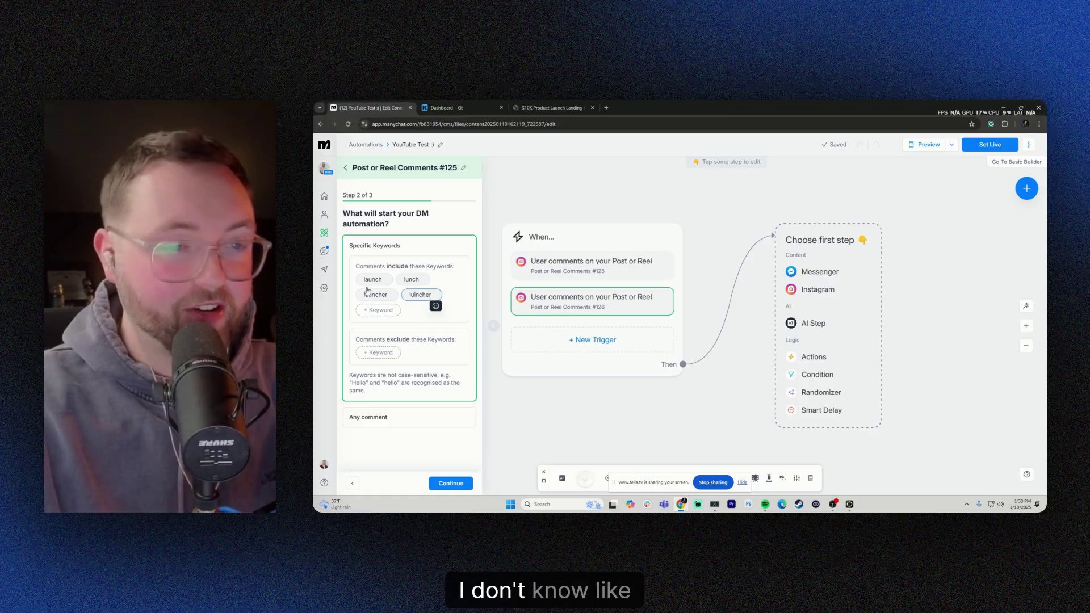
left_click(378, 310)
type("laui")
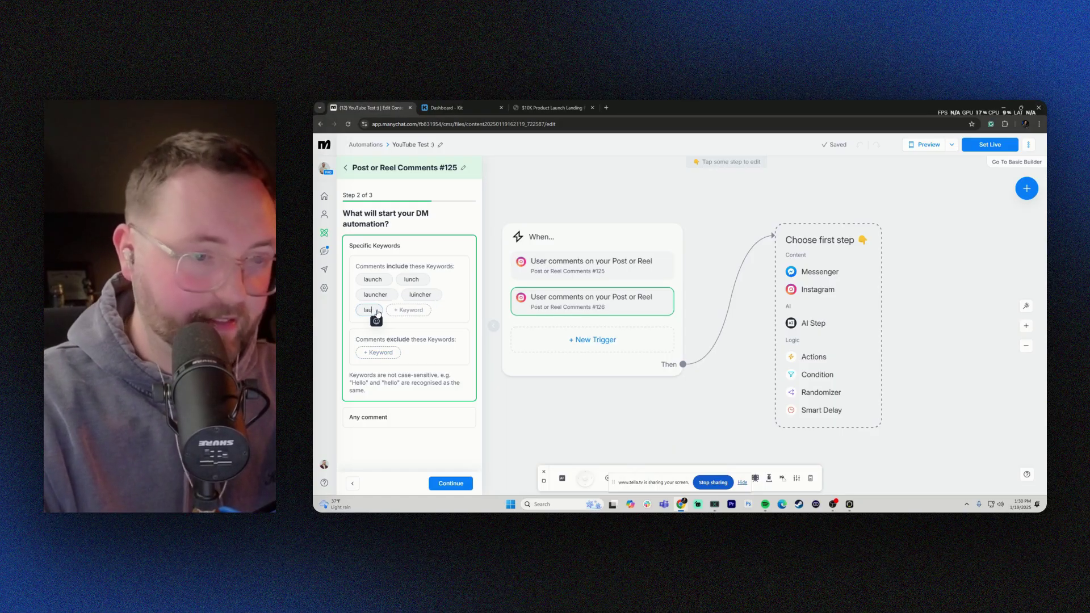
type("nch")
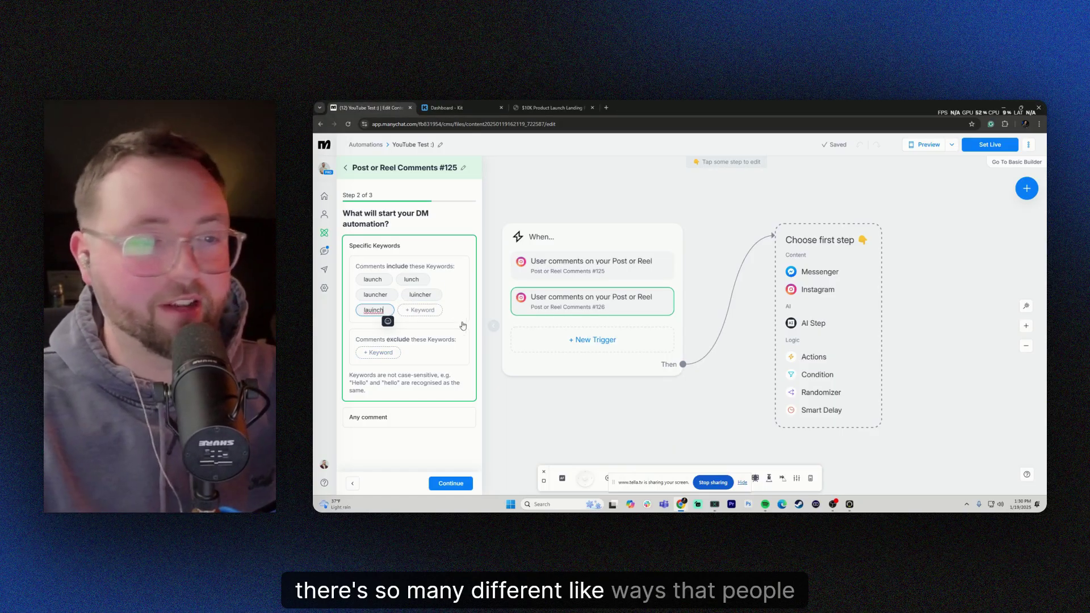
key("Return")
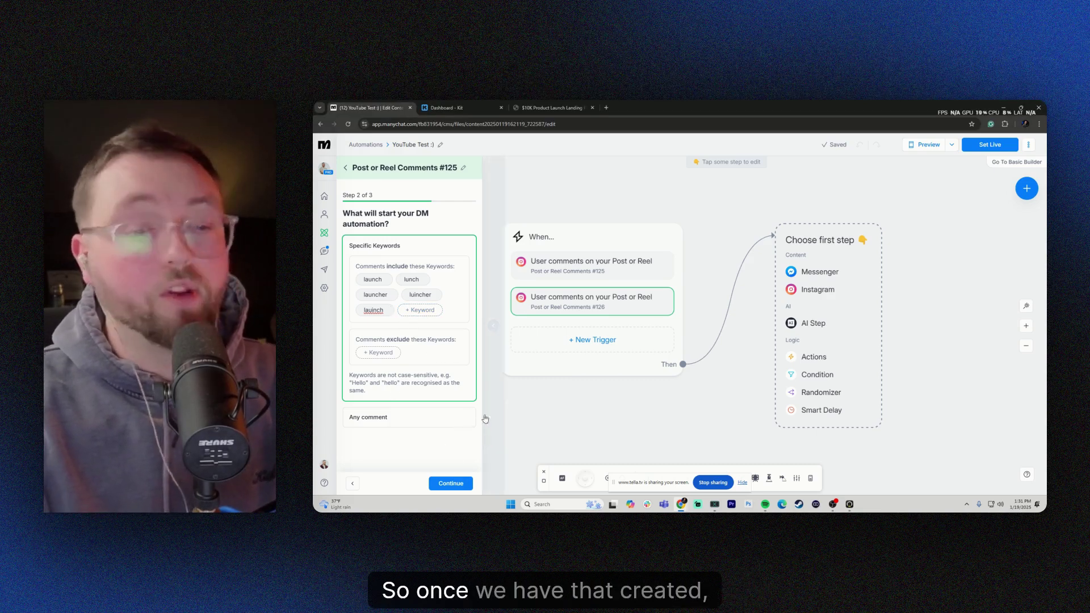
left_click(451, 483)
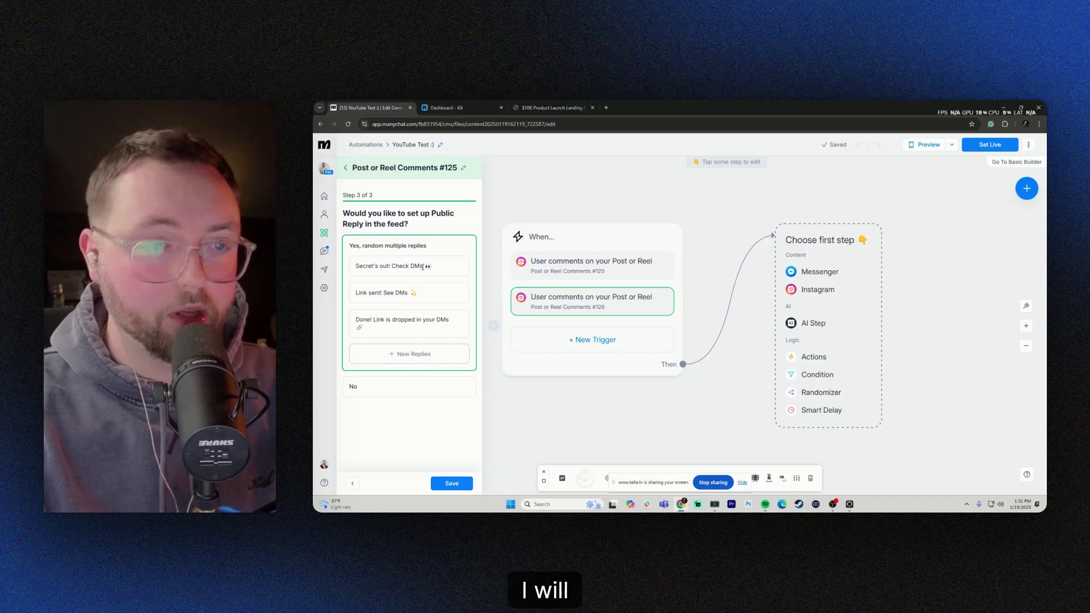
Step: Replace the text of the first random public reply with "check dms!"
double_click(382, 265)
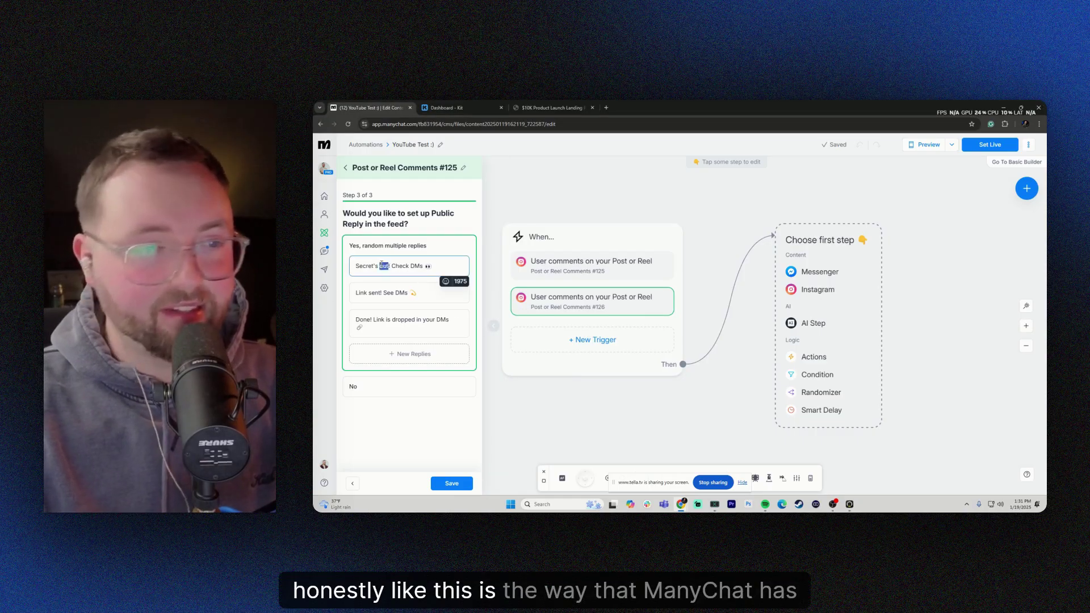
key("ctrl+a")
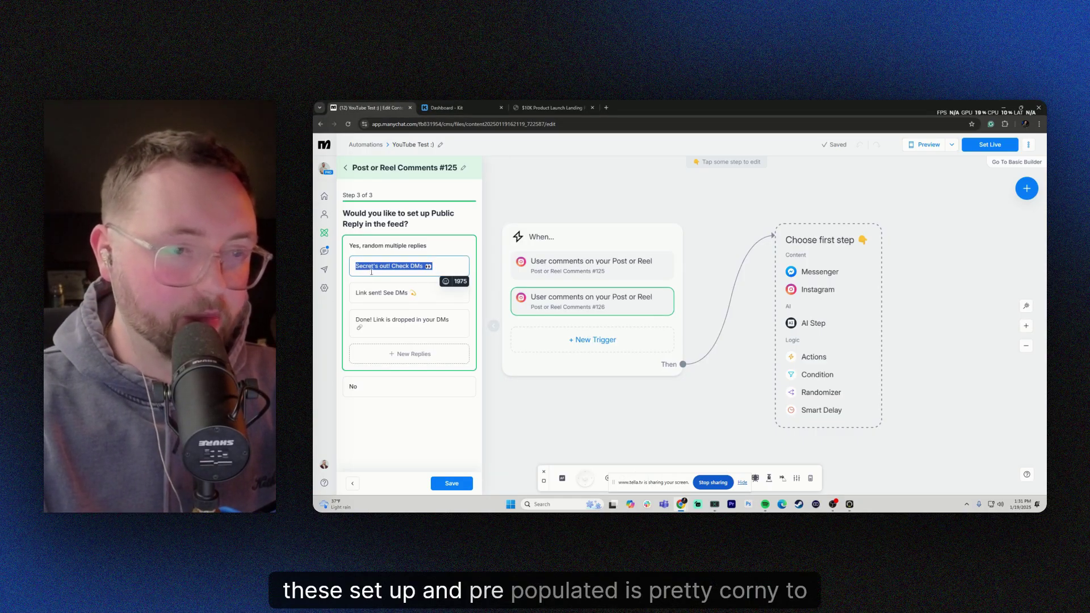
left_click(380, 265)
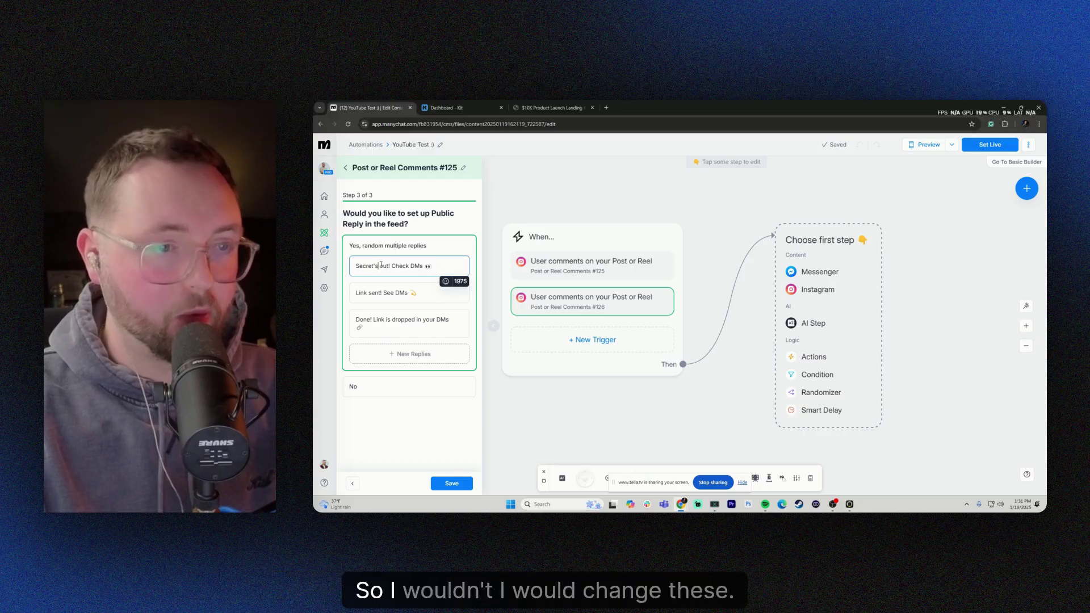
left_click_drag(384, 266, 359, 267)
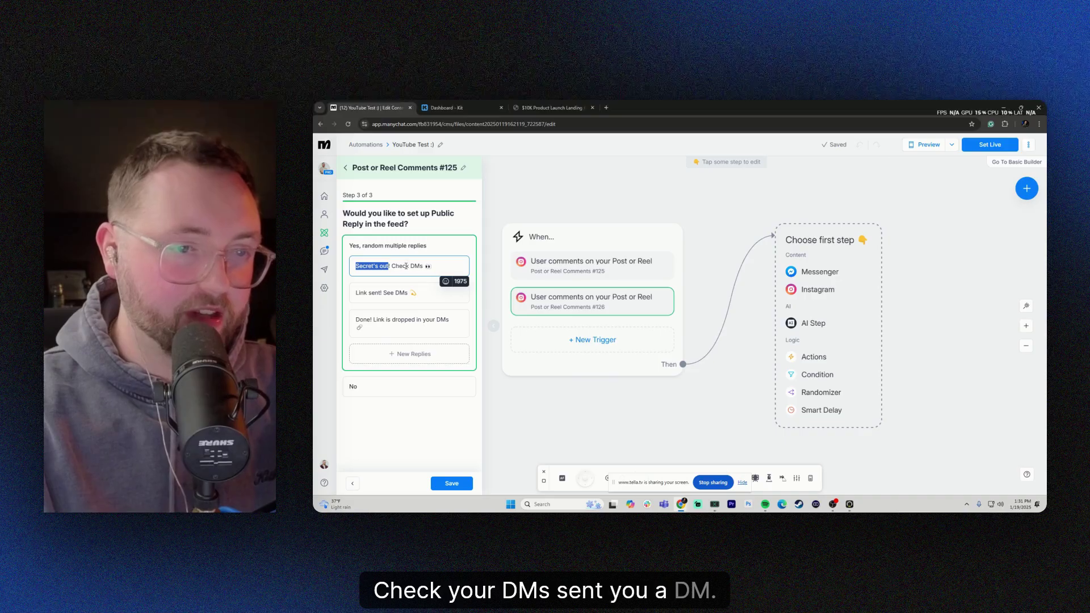
left_click_drag(434, 261, 362, 281)
type("check dms!")
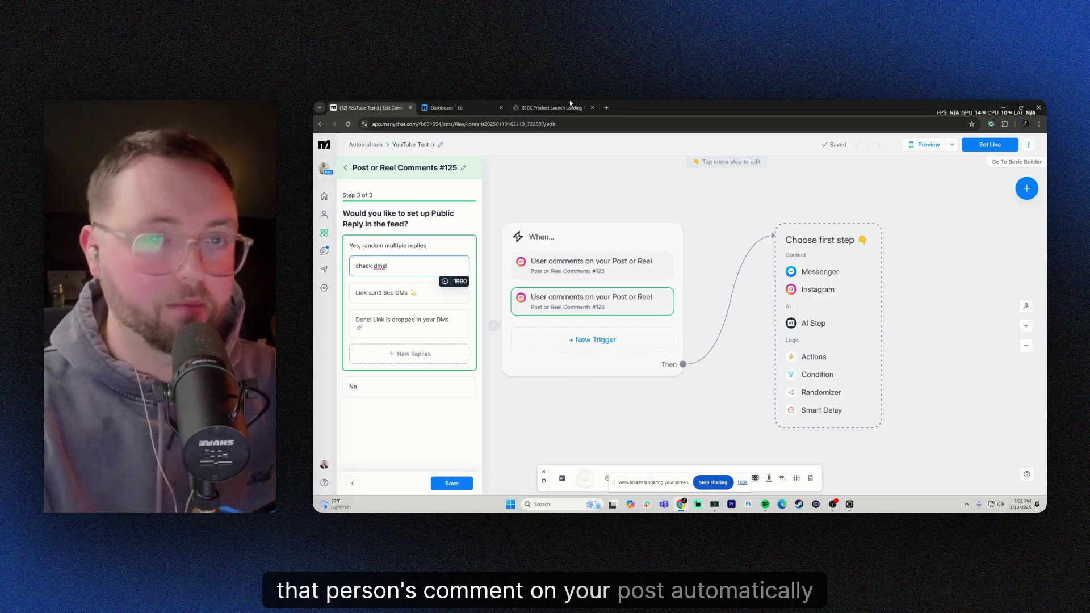
Step: Open the creator's own Instagram profile in a new browser tab
left_click(606, 107)
type("instagram.")
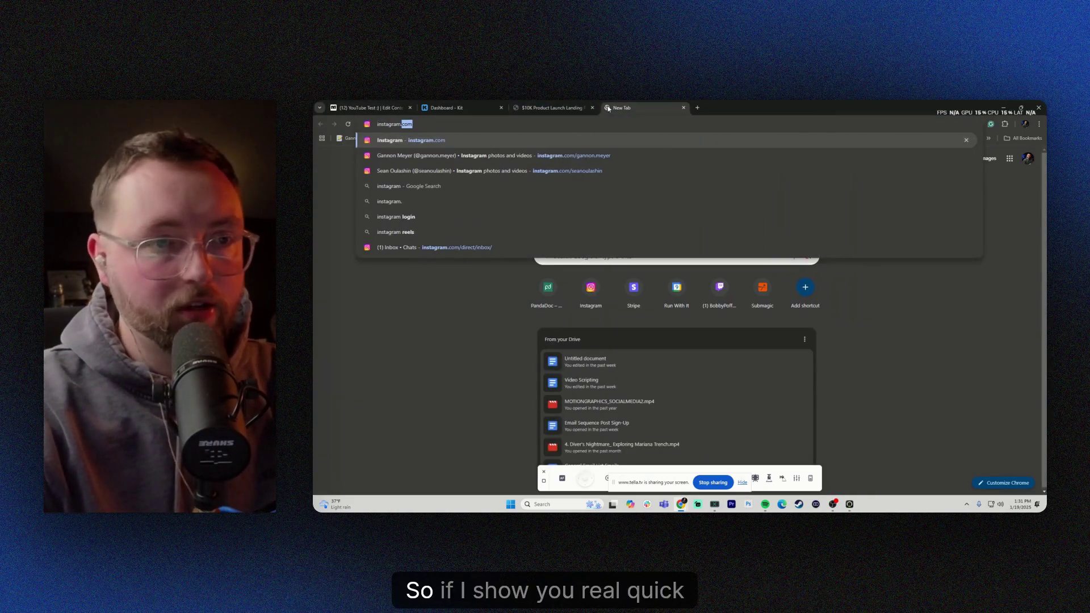
key("Down")
key("Return")
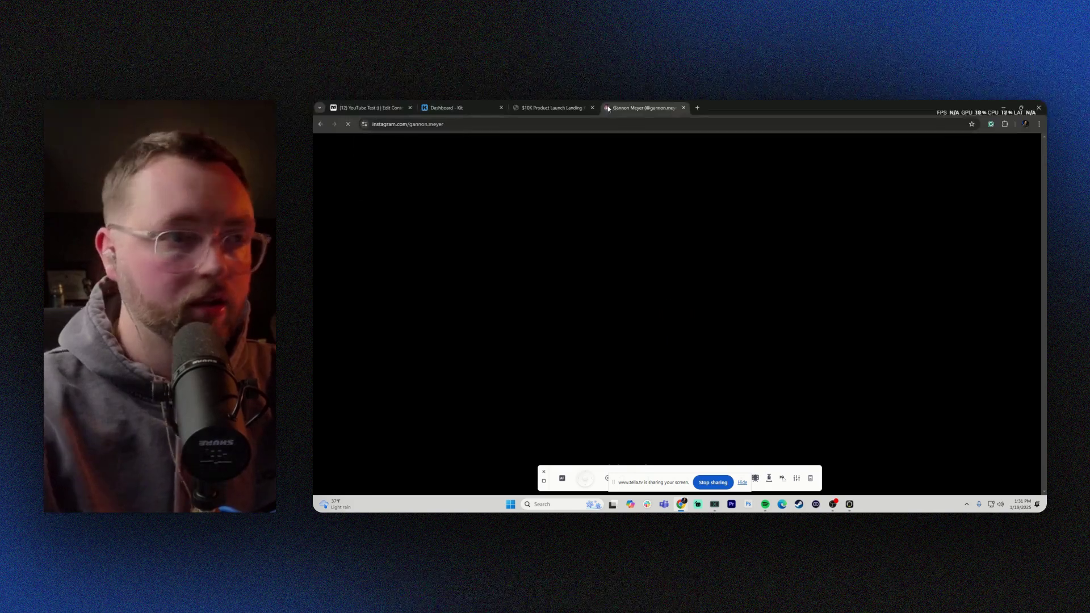
Step: Open the "my first $1,000" post and examine the reply under the 10K comment
scroll(644, 244, "down", 5)
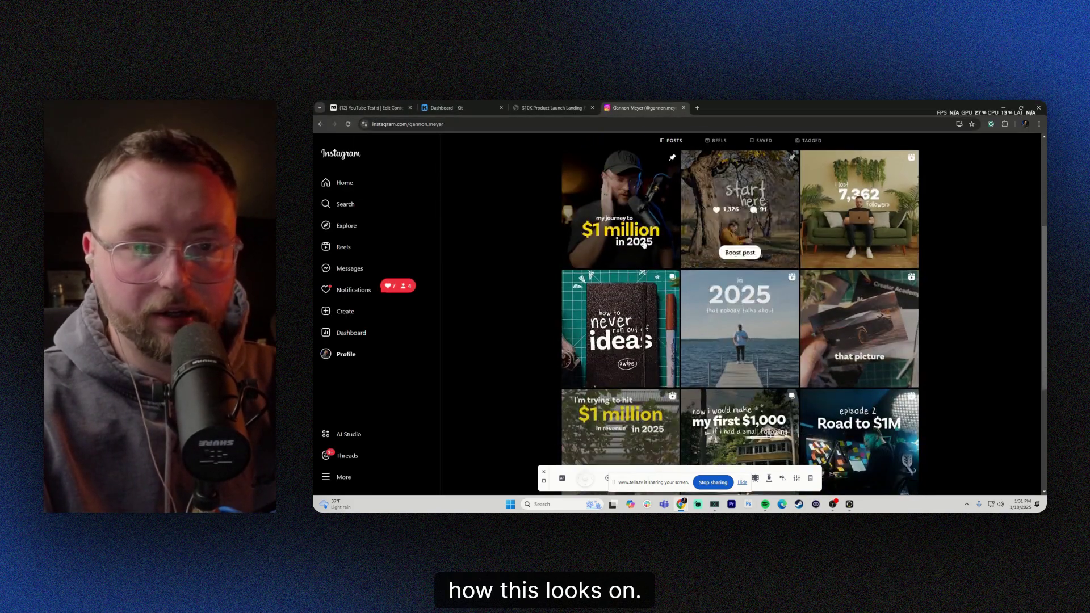
scroll(673, 310, "down", 2)
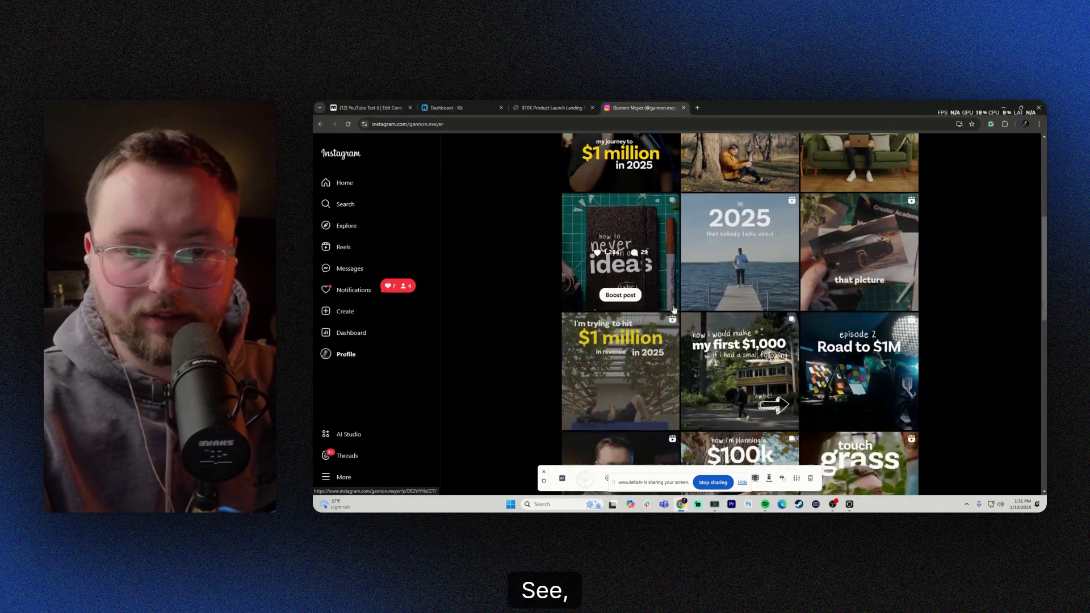
scroll(681, 304, "down", 2)
left_click(755, 288)
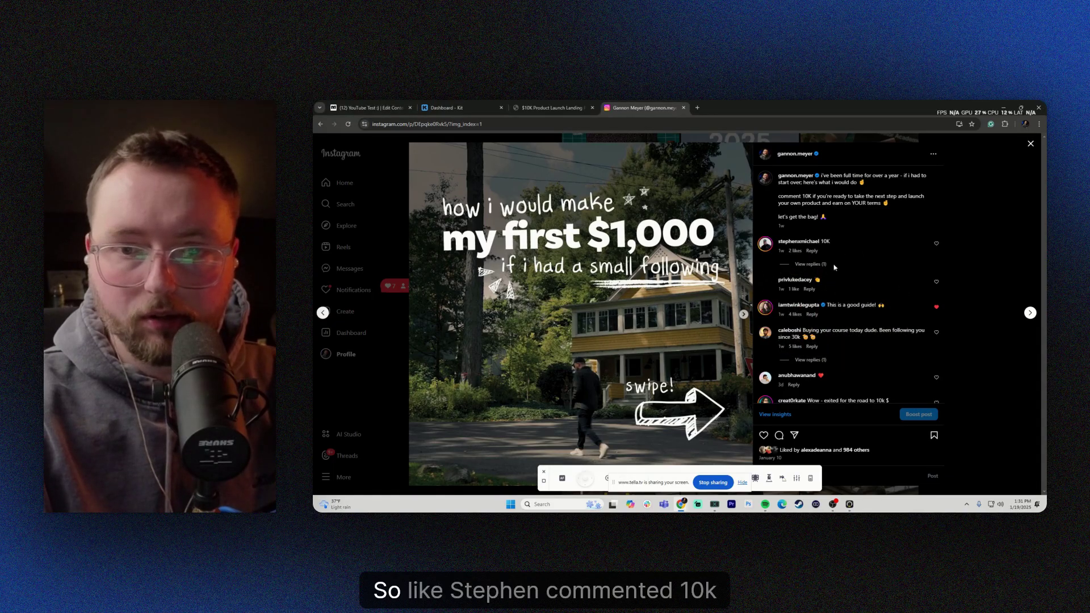
left_click(811, 264)
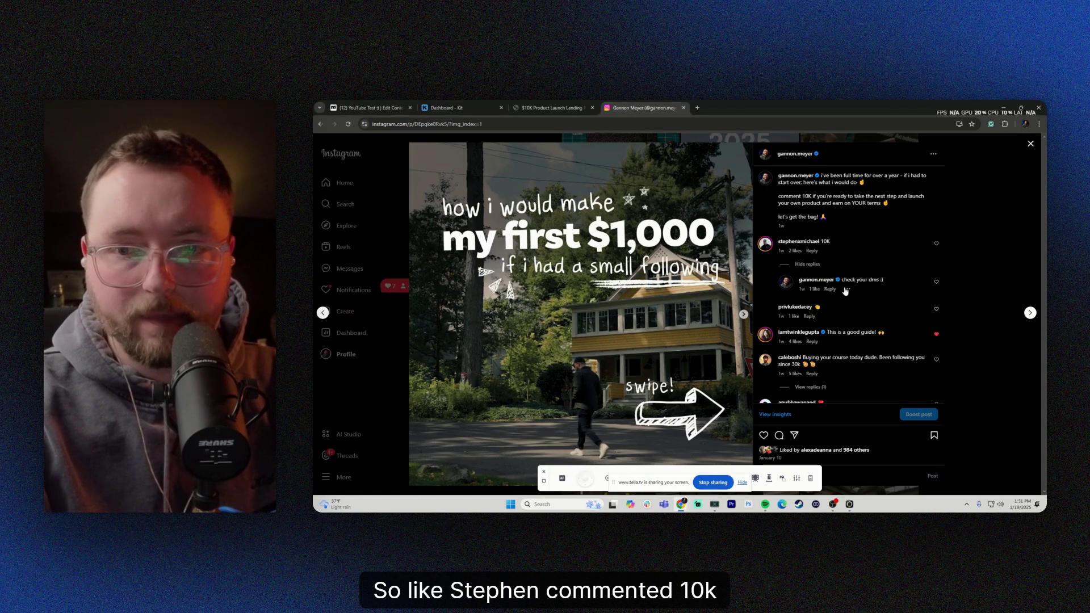
left_click_drag(841, 280, 888, 284)
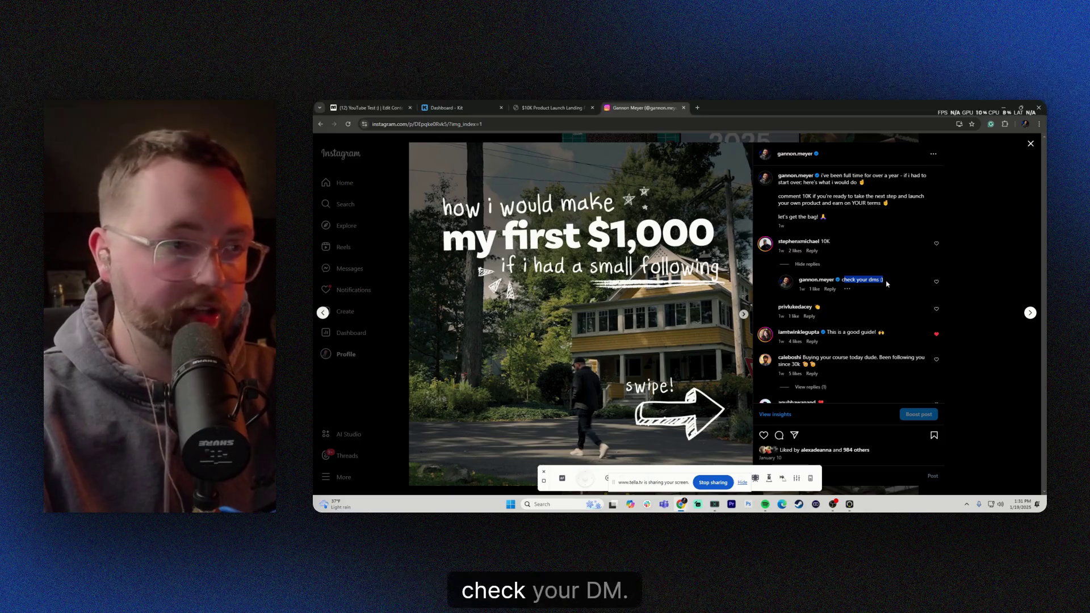
left_click(887, 272)
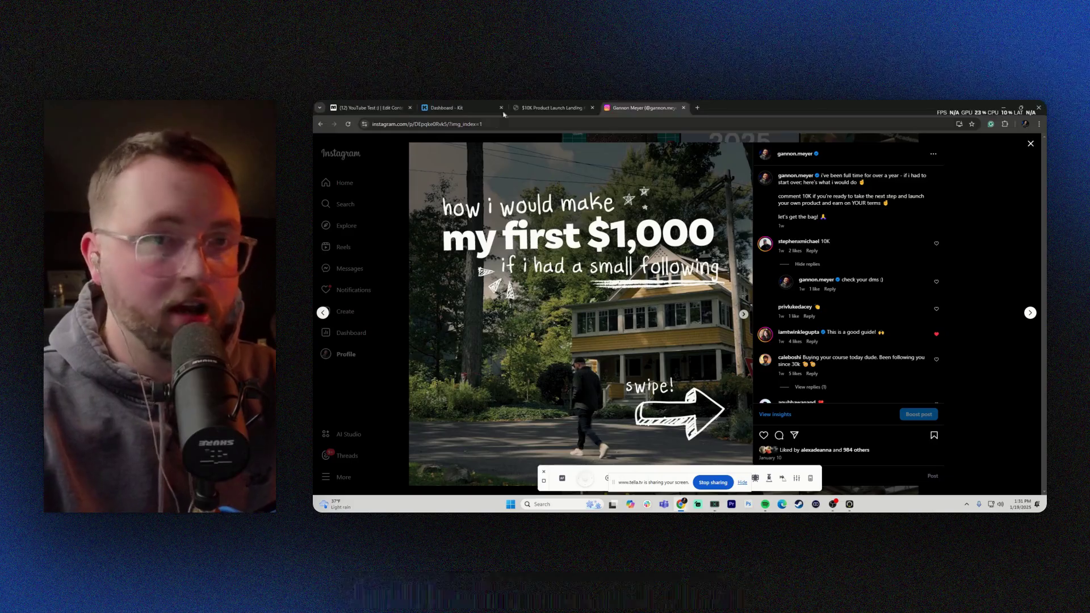
Step: Switch back to the Manychat automation and save the new comment trigger with its public replies
left_click(551, 108)
left_click(448, 108)
left_click(396, 105)
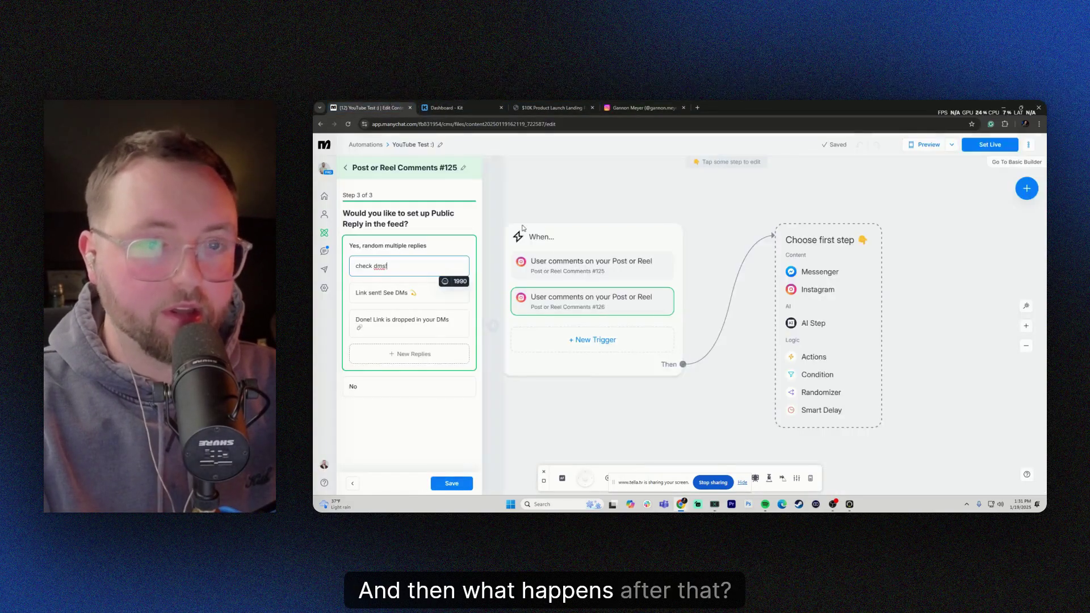
left_click(463, 486)
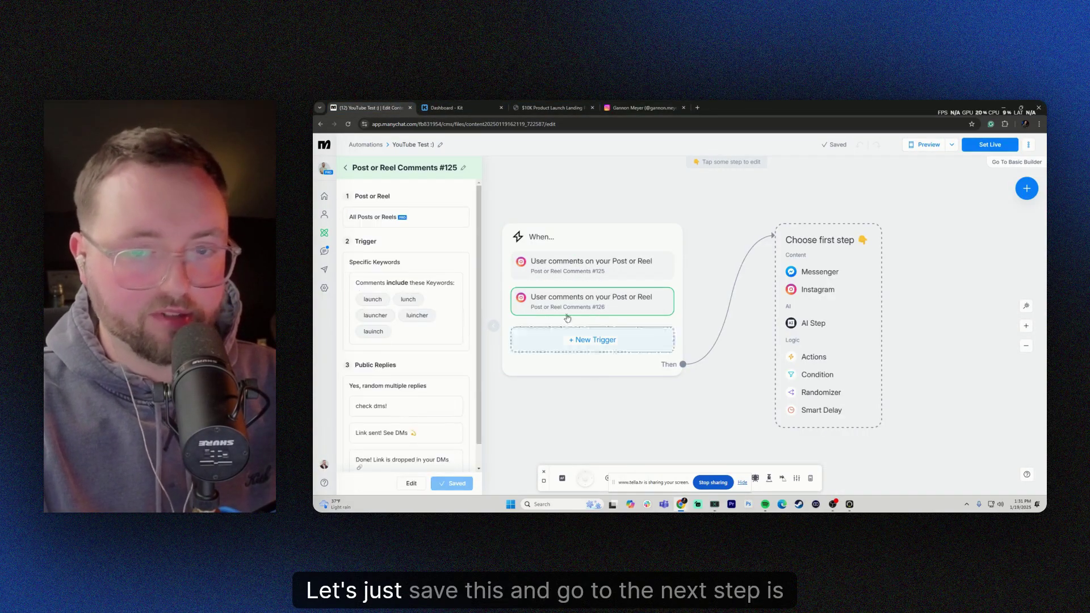
Step: Add an Instagram message as the first step and begin it with "hey! thanks for checking out my (X) - you're gonna love it."
left_click(696, 288)
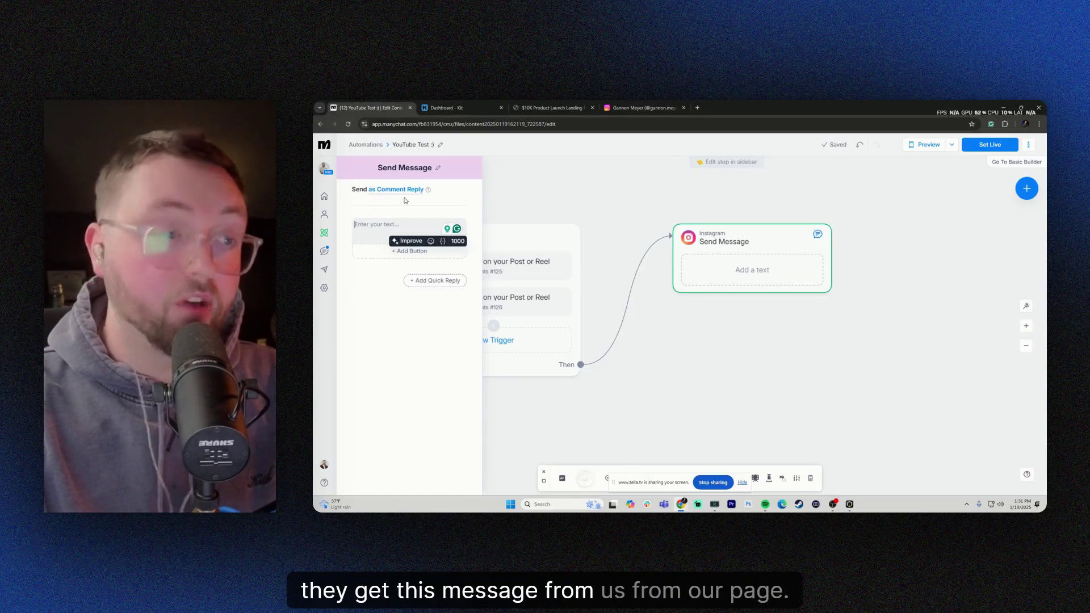
left_click(396, 223)
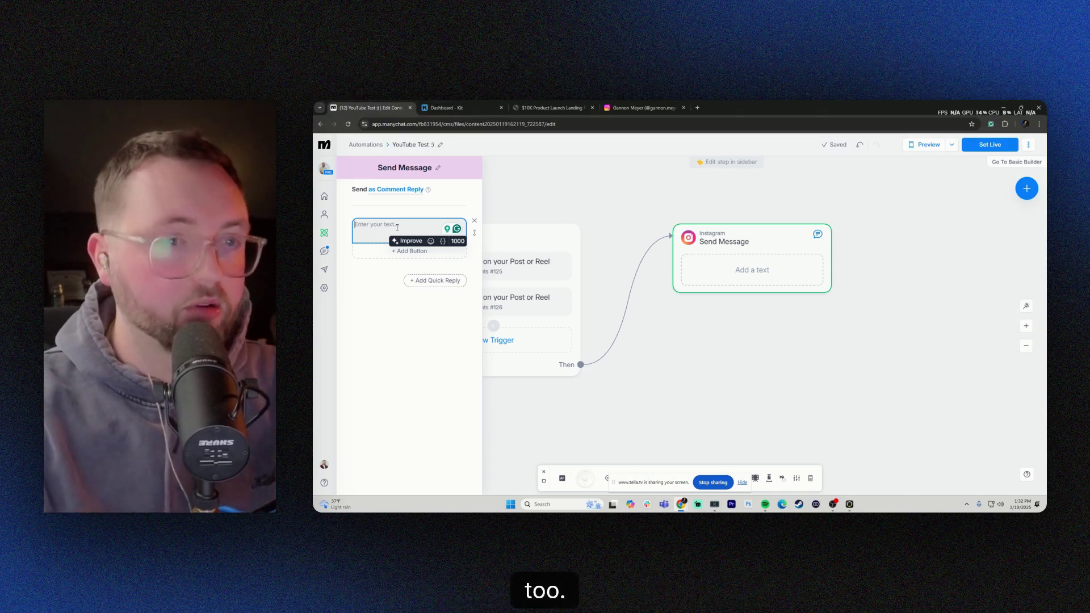
left_click(362, 204)
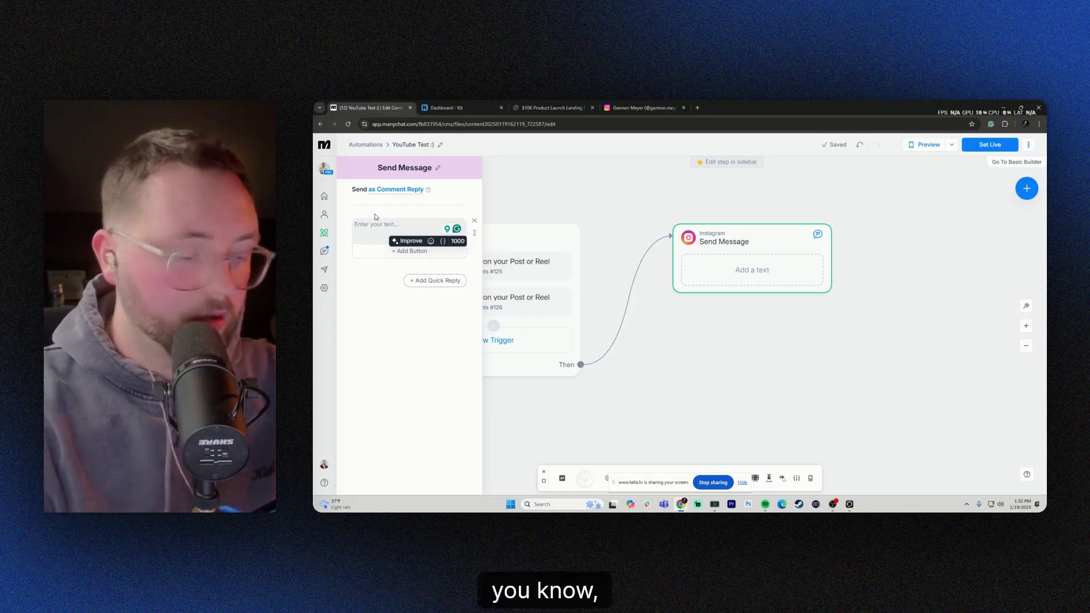
type("hey! thanks for ")
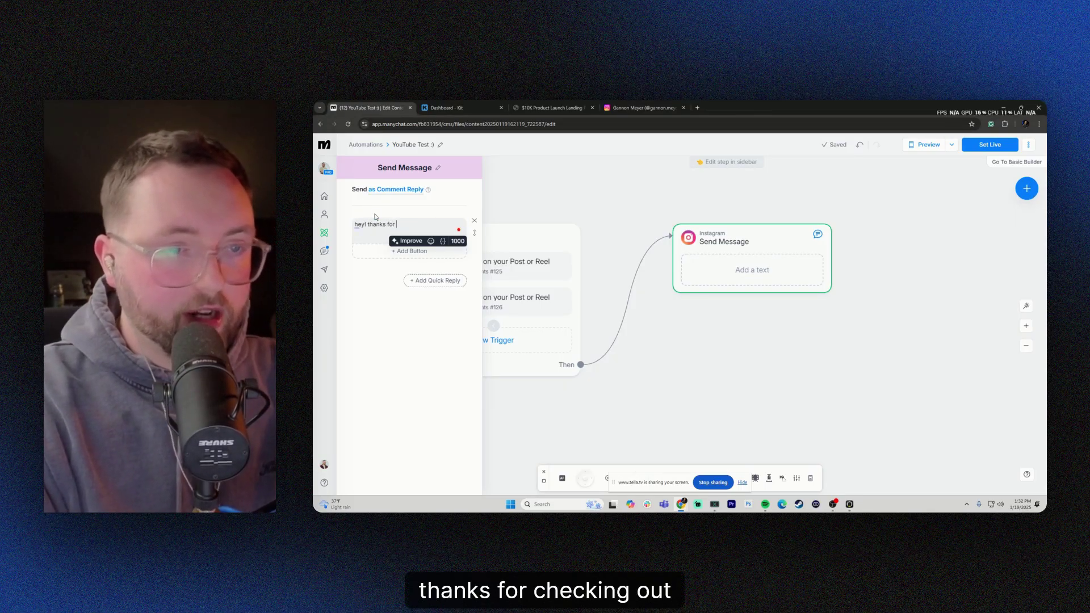
type("checking out my (X)")
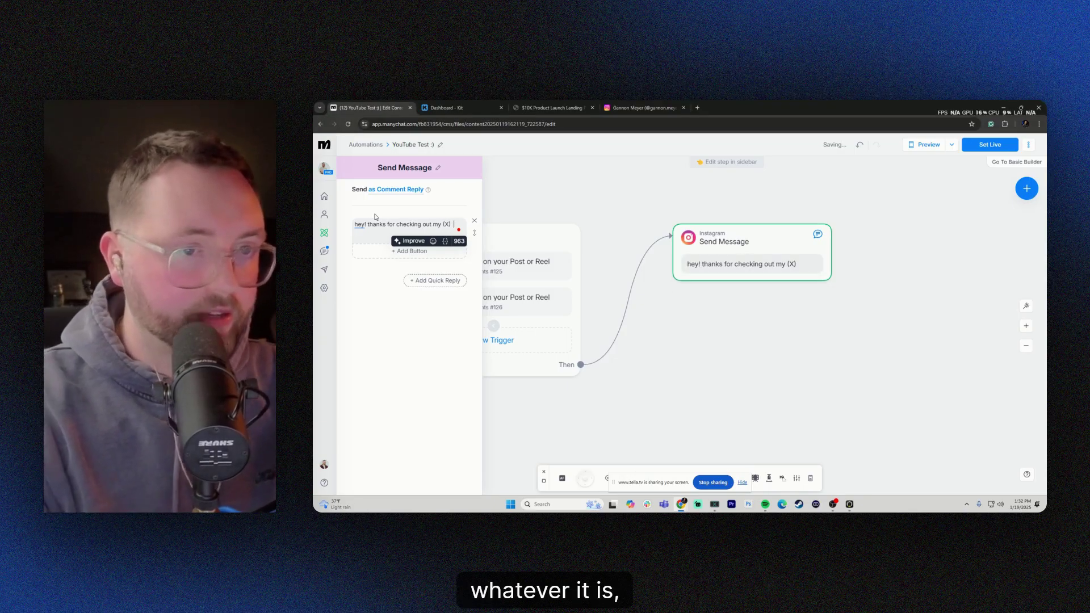
type(" - you're ")
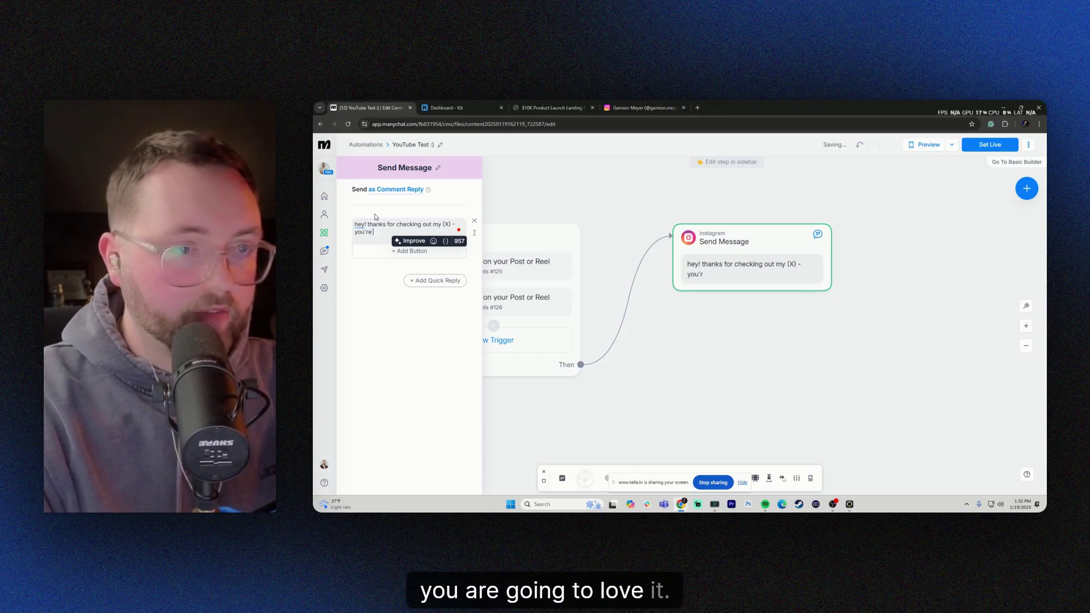
type("gonna love it.")
Step: Add a second paragraph to the message: "just to confirm, should I send you access to it? (tap below if yes)"
key("Return")
key("Return")
type("just")
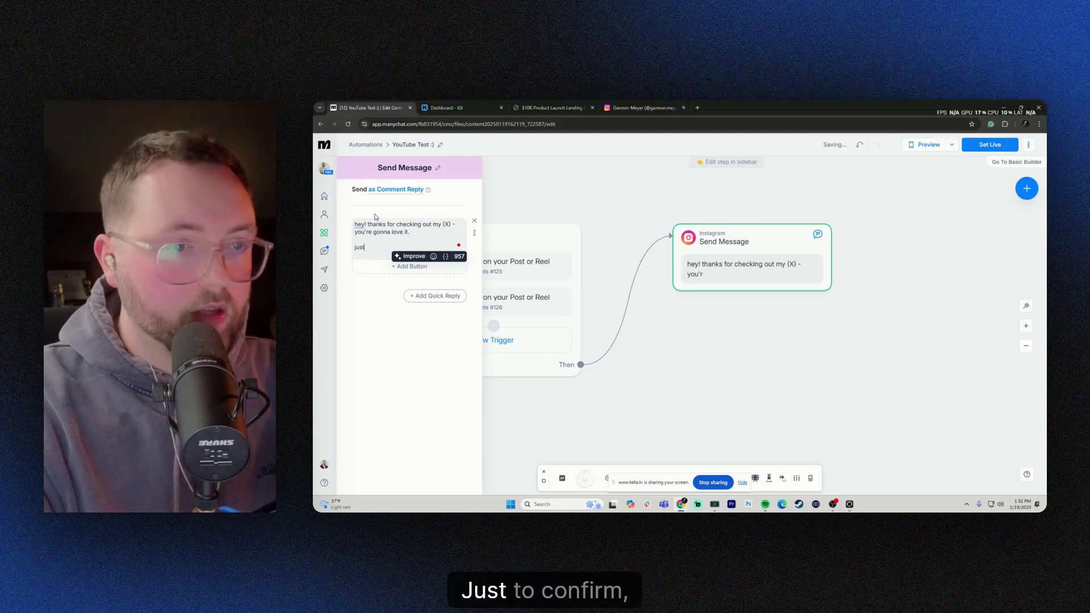
type(" to confirm, should ")
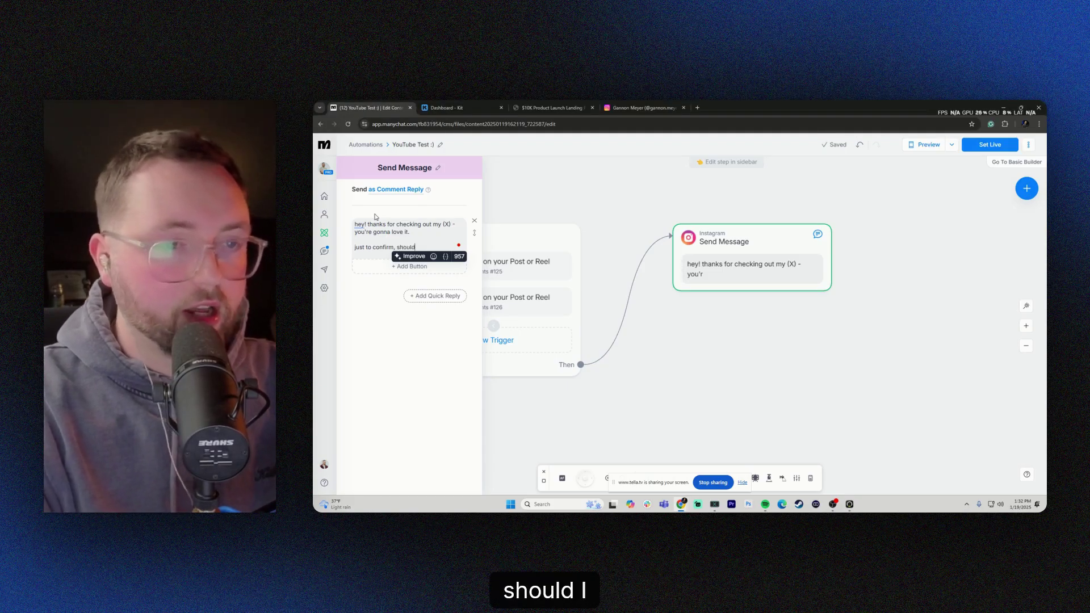
type("I send you ac")
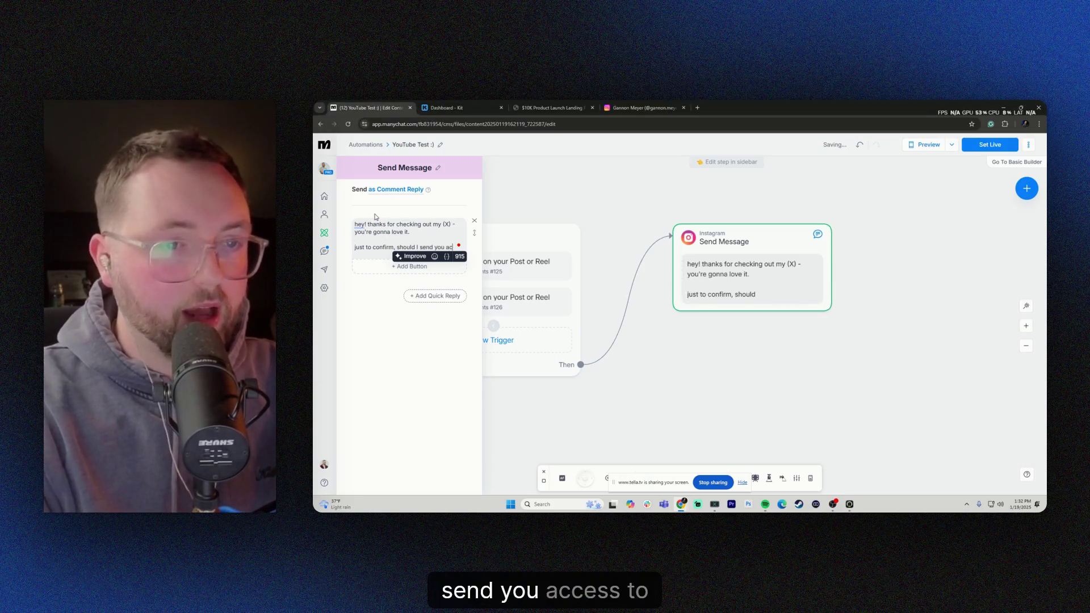
type("cess to it? (tap b")
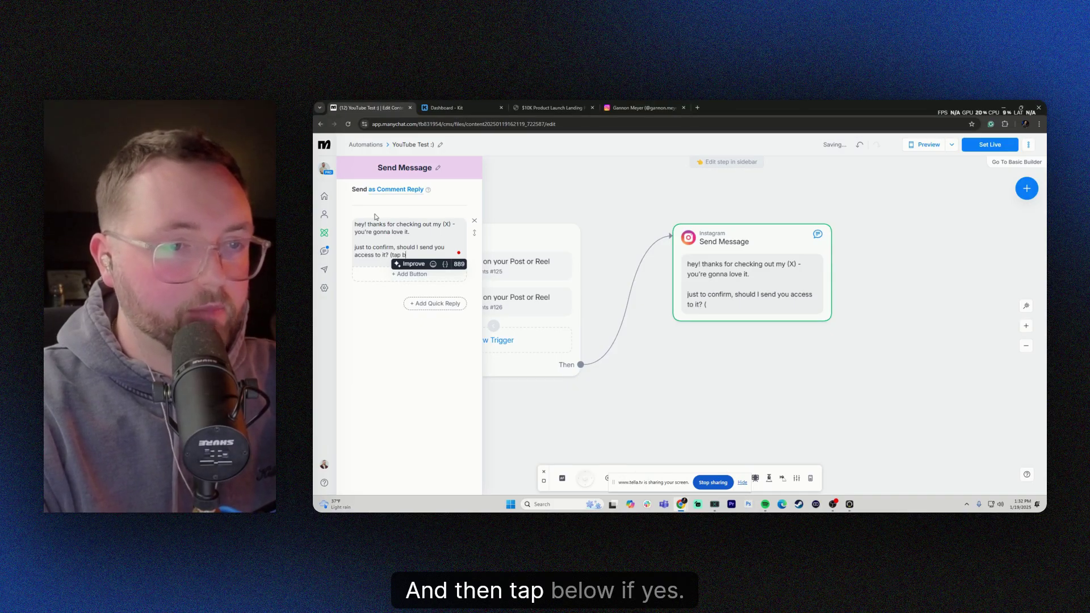
type("elow if yes)")
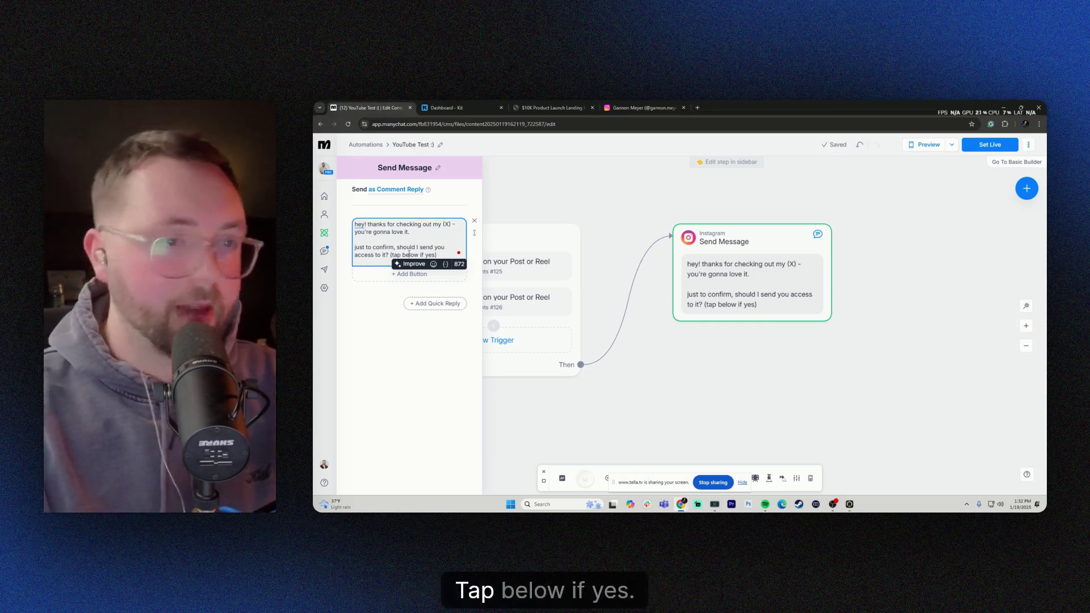
left_click(398, 289)
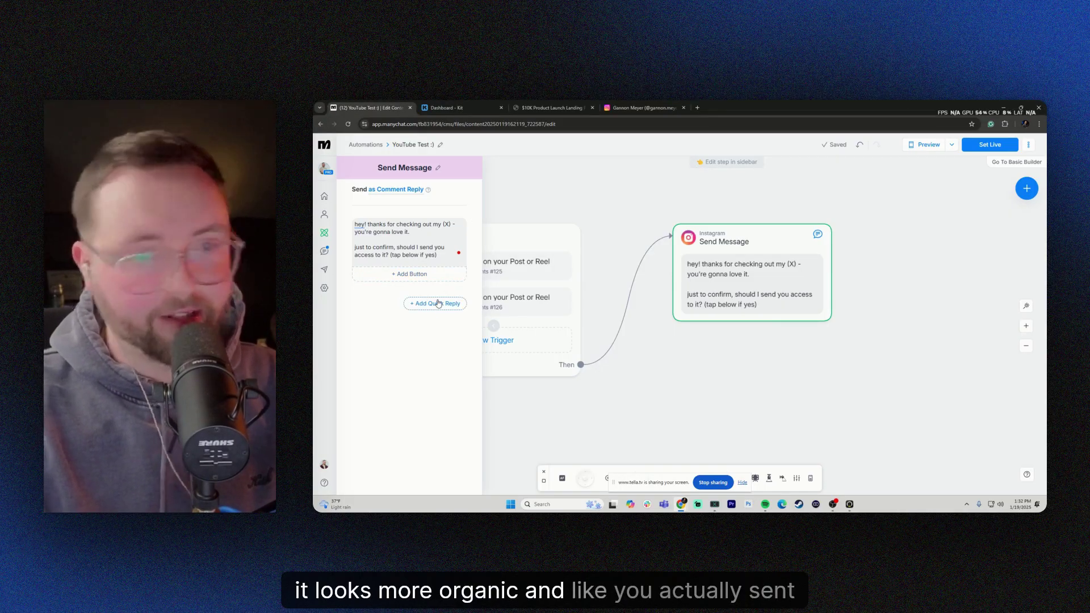
Step: Try a website button under the message, check it in the preview, and remove the button
left_click(417, 274)
left_click(513, 272)
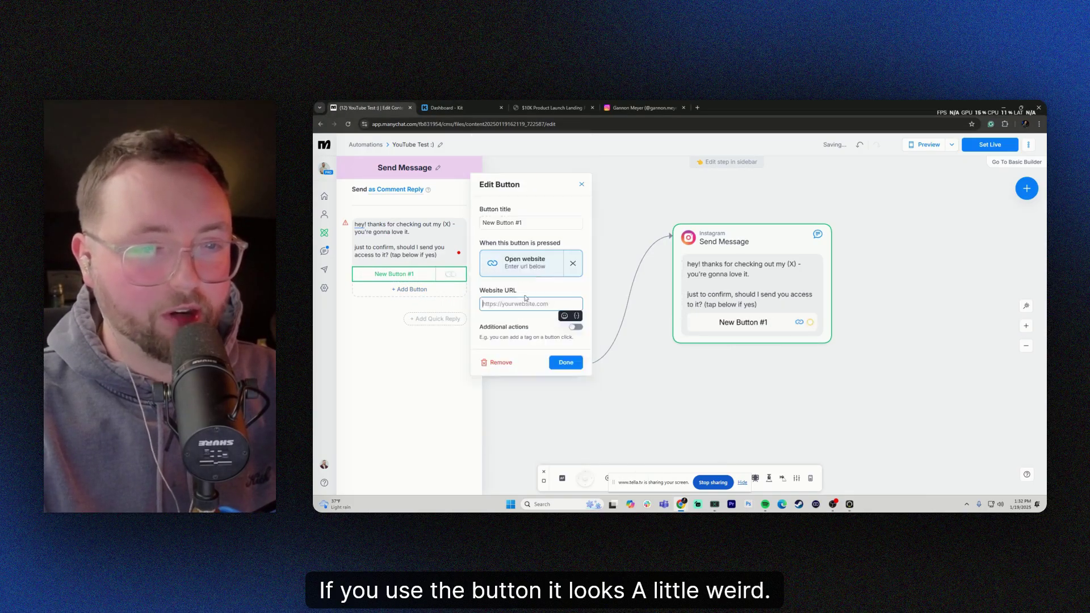
left_click(566, 363)
left_click(926, 144)
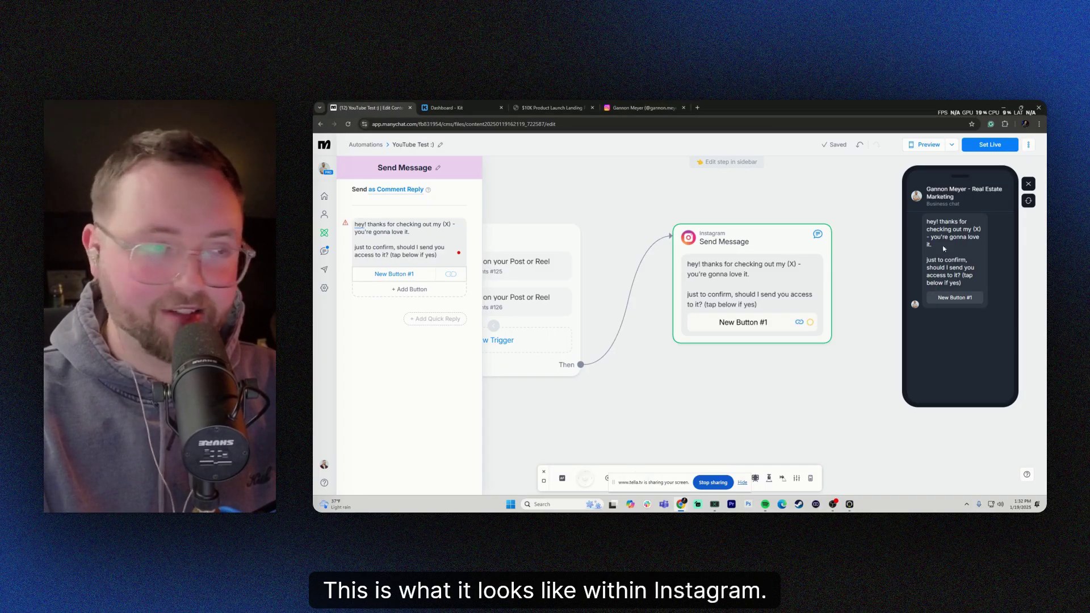
left_click(447, 278)
left_click(489, 360)
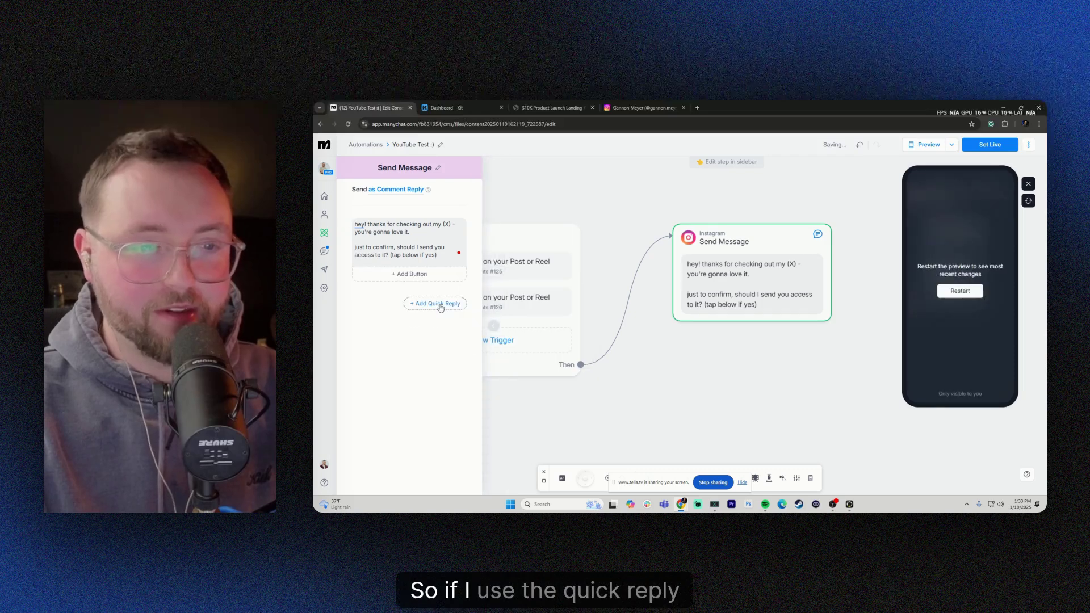
Step: Add a quick reply "yes!" to the message and restart the preview to check how it looks
left_click(440, 304)
type("yes!")
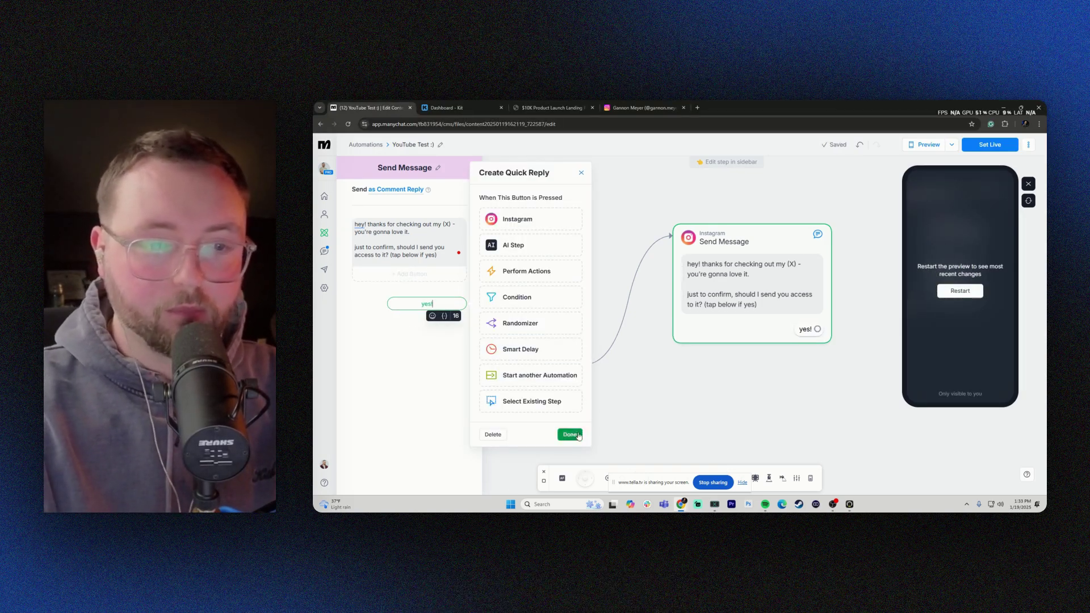
left_click(570, 435)
left_click(958, 292)
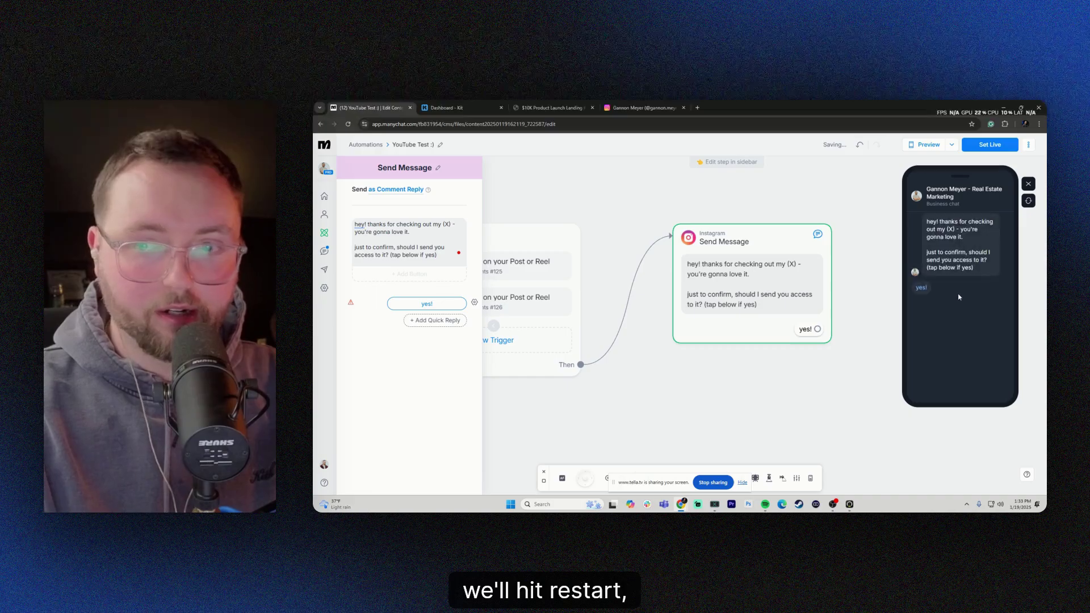
left_click_drag(944, 239, 918, 292)
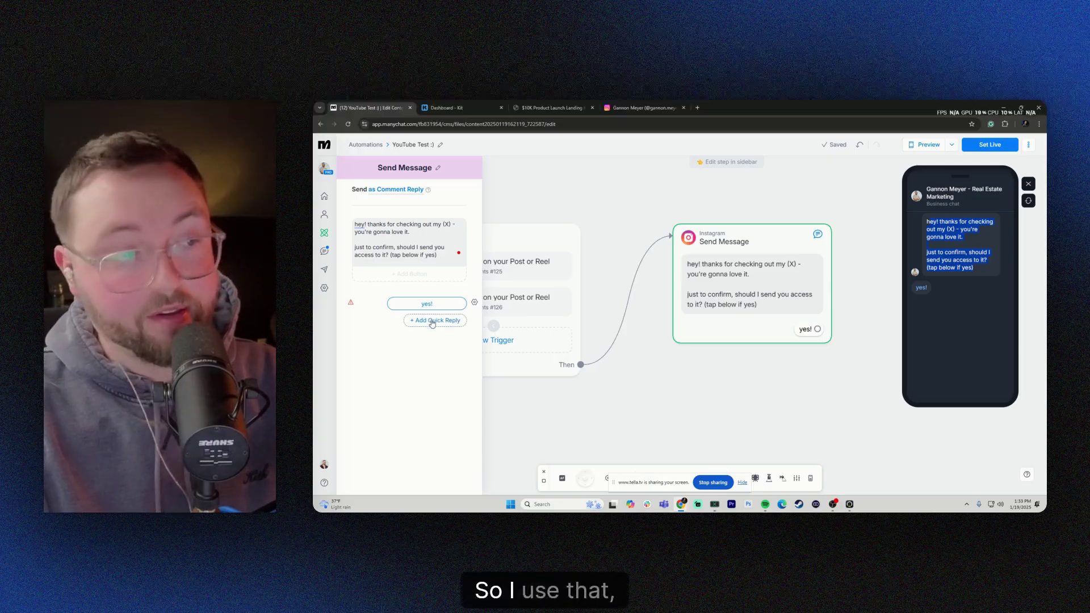
Step: Change the quick reply's text to "Yes, send it!"
left_click(437, 303)
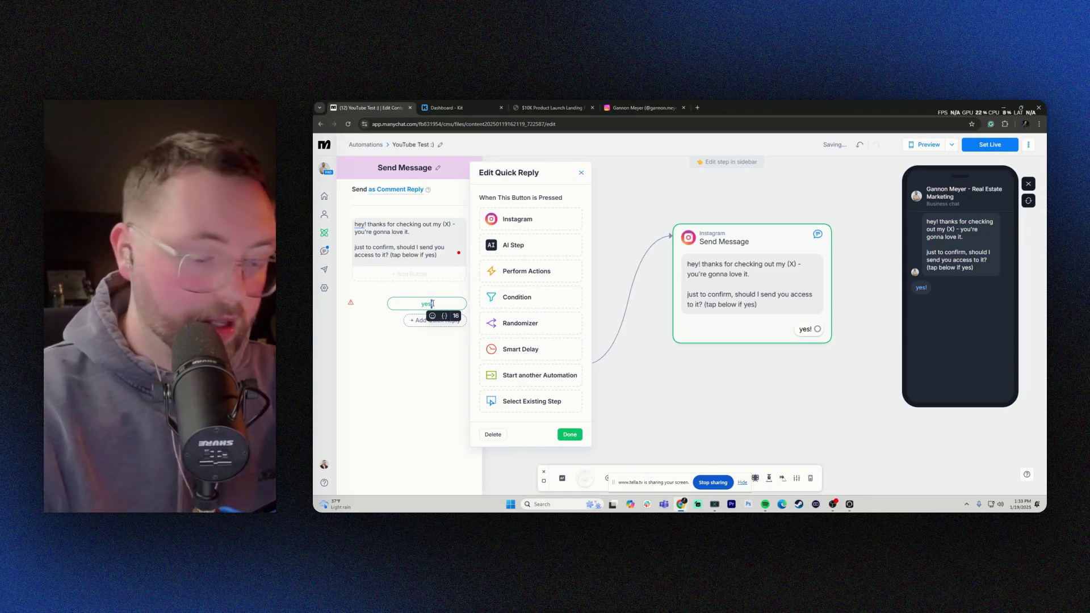
key("BackSpace")
key("BackSpace")
key("BackSpace")
key("BackSpace")
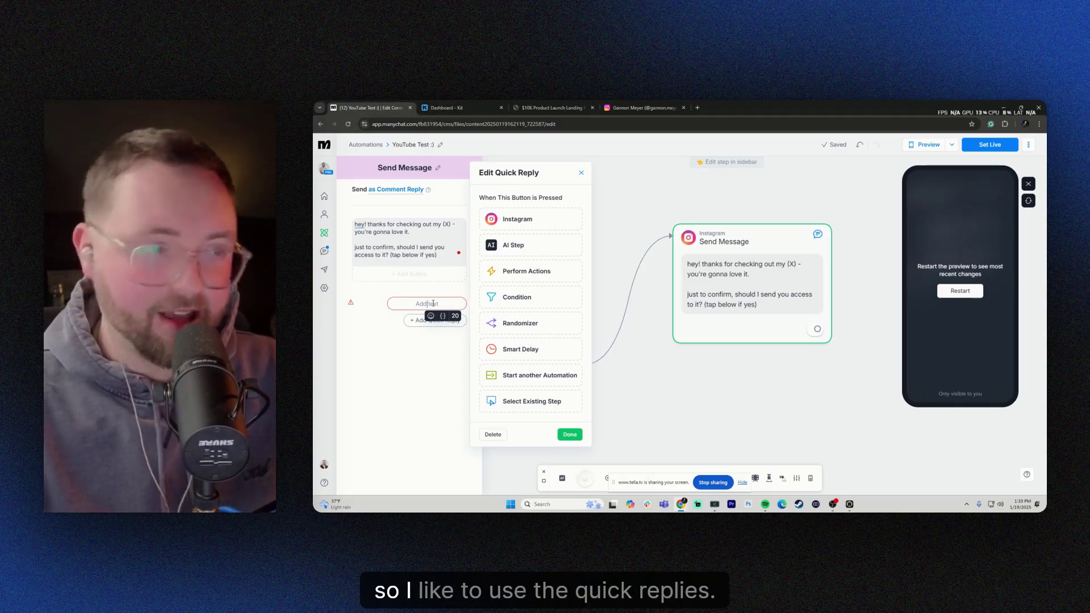
type("Yes")
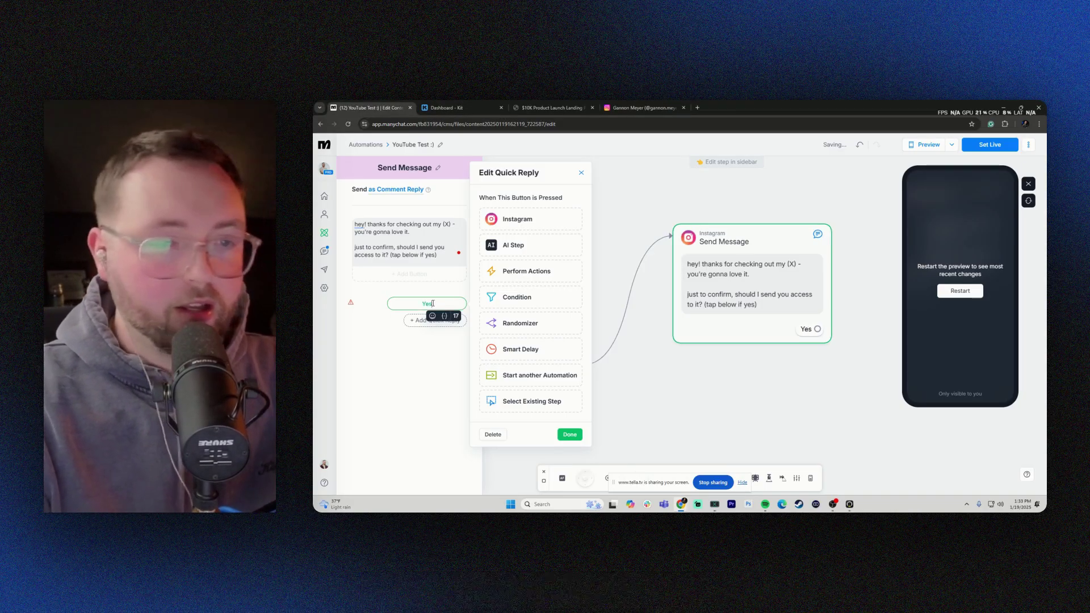
type(", send it!")
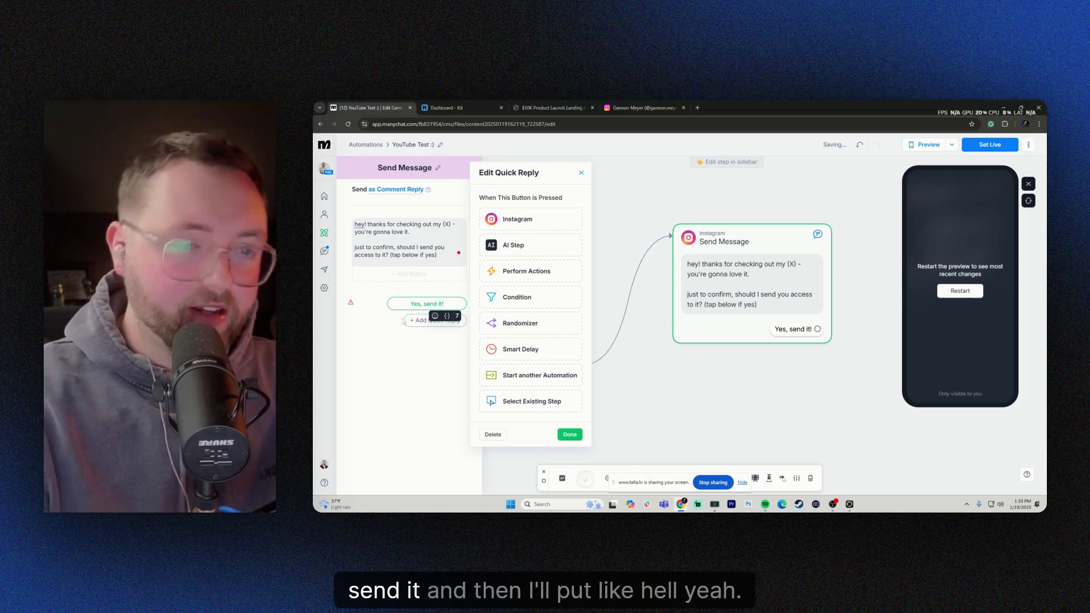
Step: Add a second quick reply "Hell yeah!" to the message without assigning an action
left_click(418, 320)
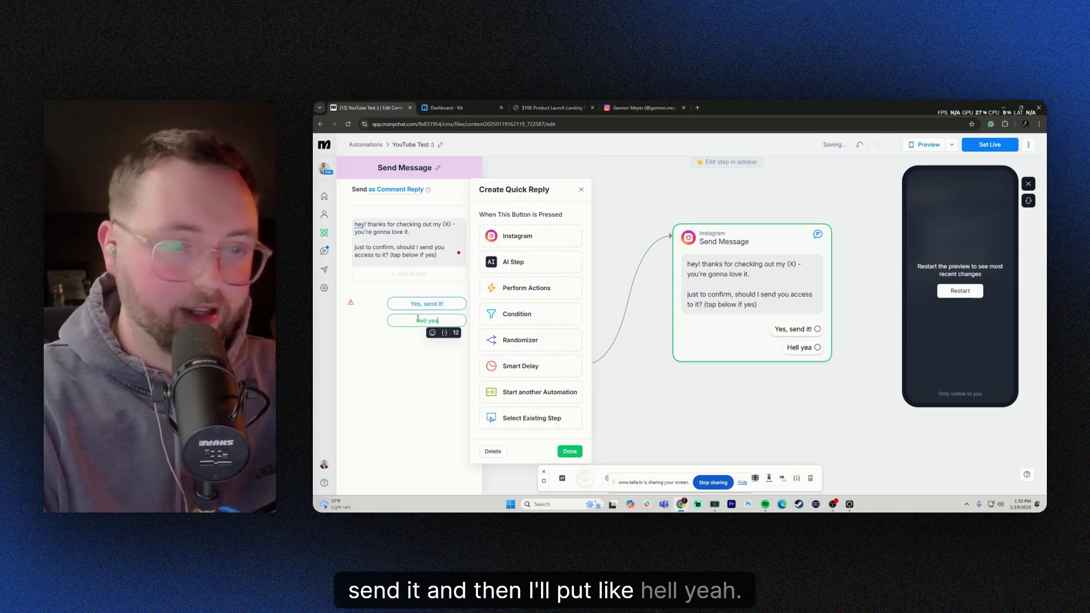
left_click(570, 451)
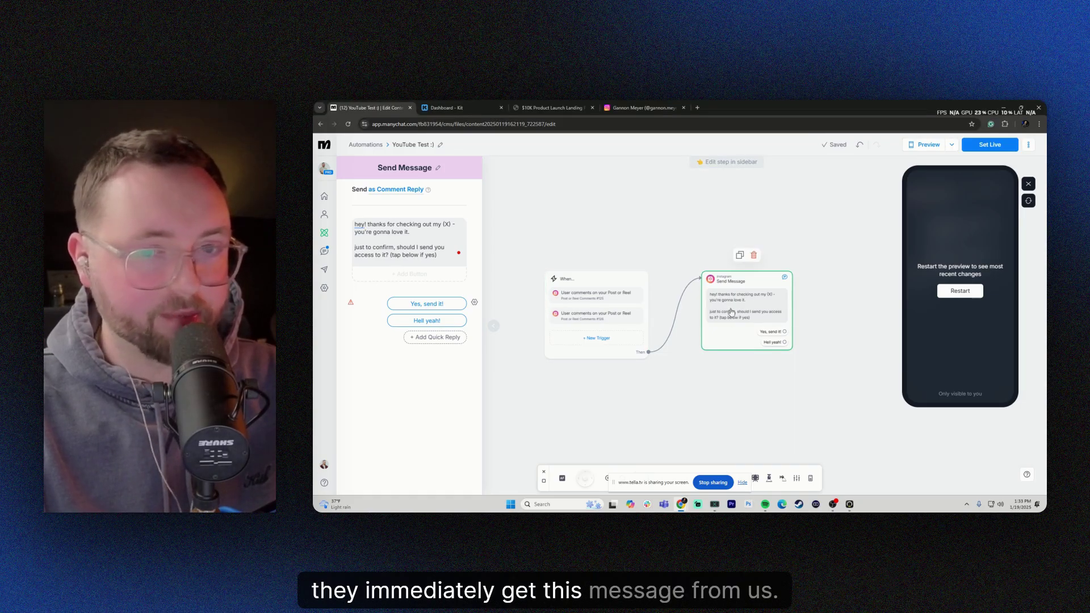
scroll(658, 346, "right", 3)
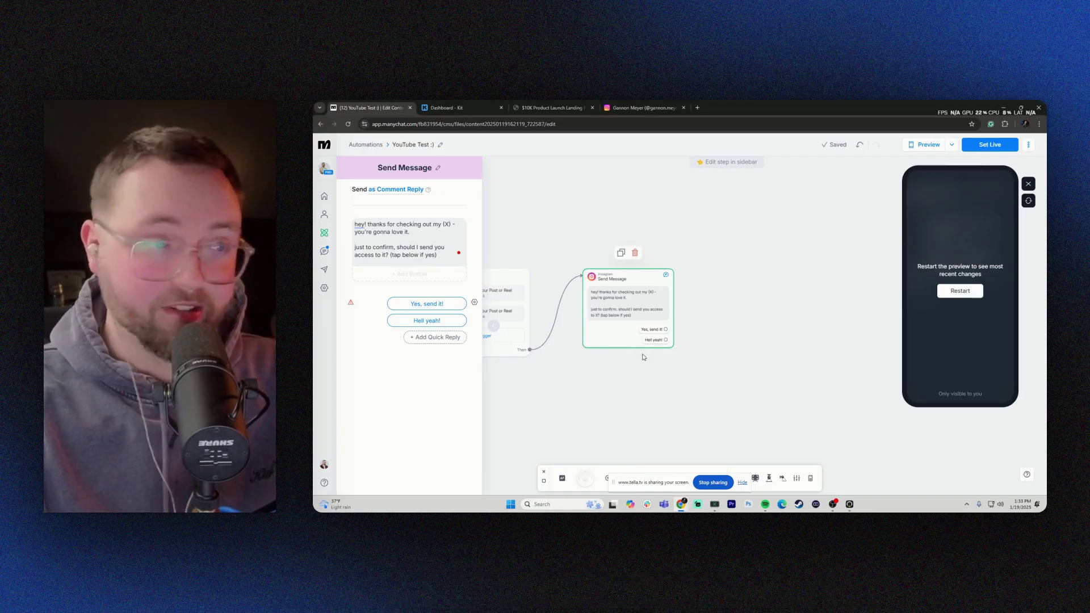
Step: Switch to the $10K Product Launch landing page and look over its free lesson content
left_click(552, 107)
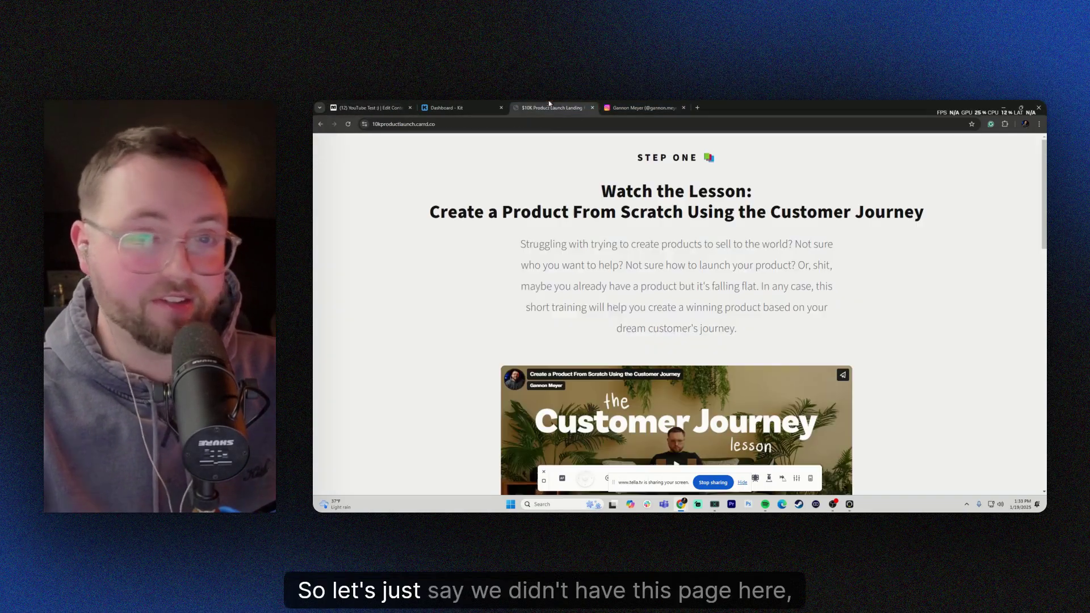
scroll(687, 354, "down", 6)
scroll(688, 354, "up", 5)
scroll(688, 355, "up", 1)
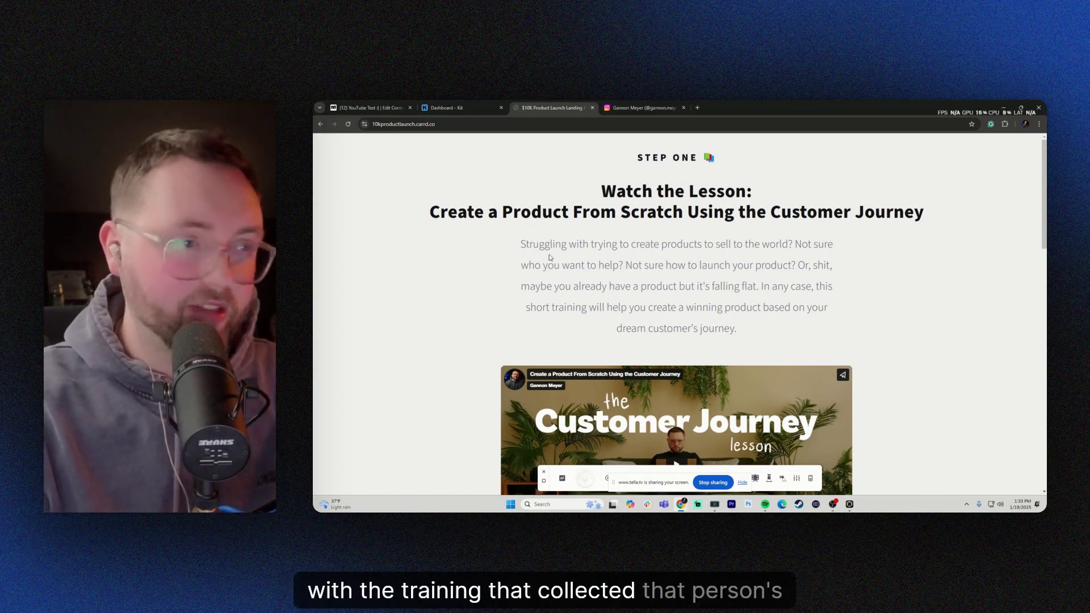
Step: Open the creator's own Stan Store page in the Instagram tab and examine the products and lead form on it
left_click(641, 107)
left_click(645, 123)
type("stan")
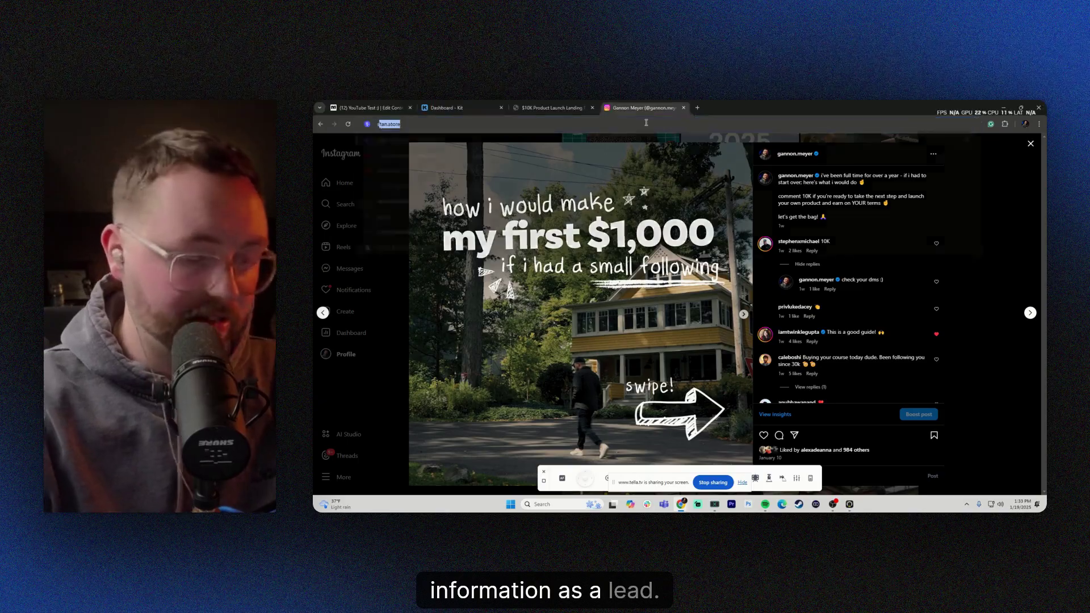
type(".store/gannonmeyer")
key("Return")
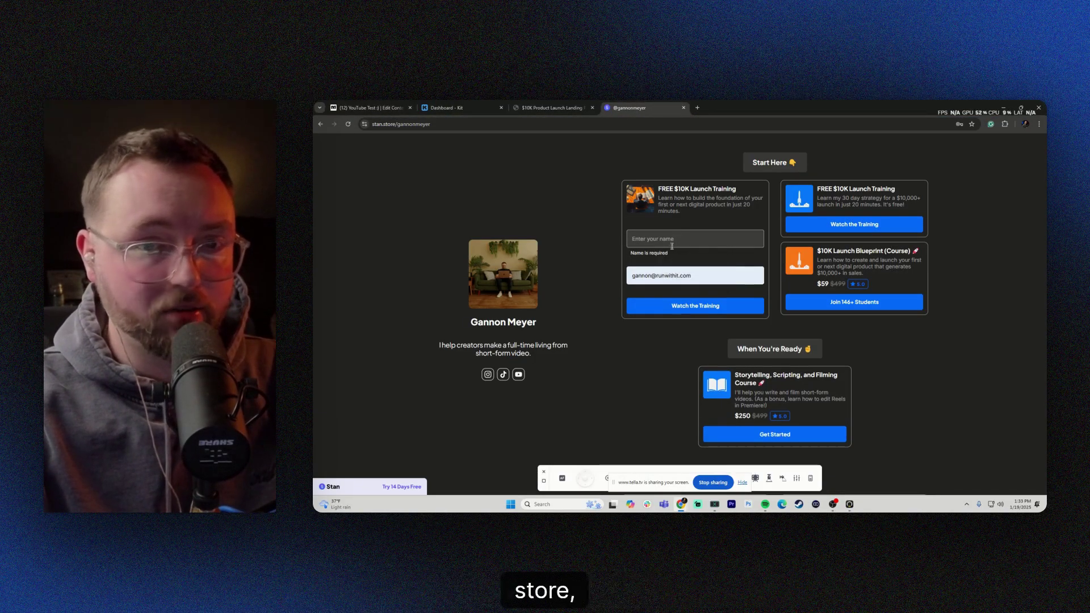
scroll(767, 338, "down", 3)
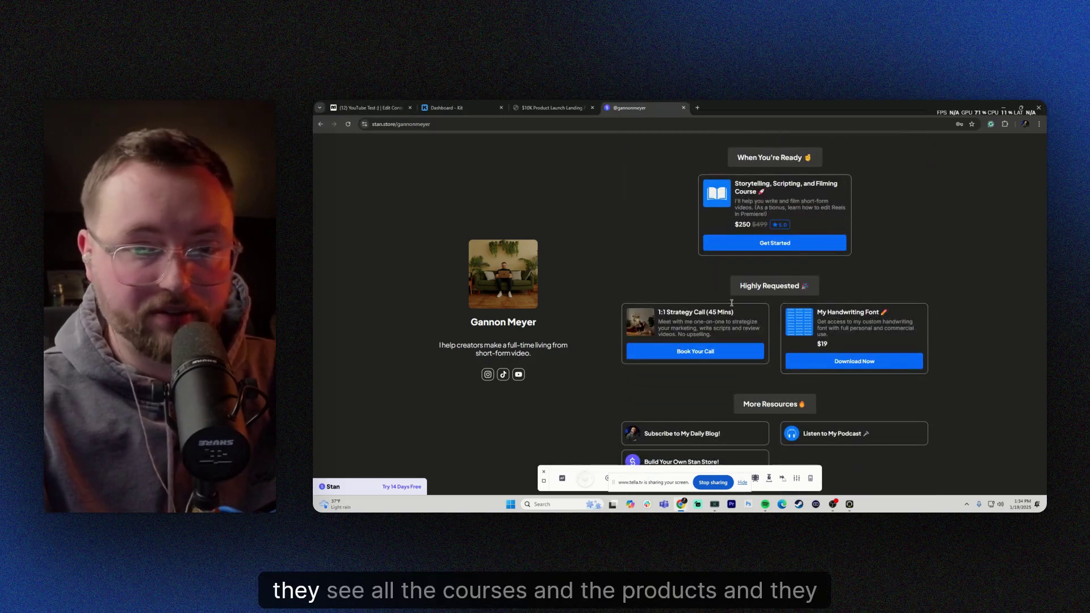
scroll(814, 331, "up", 3)
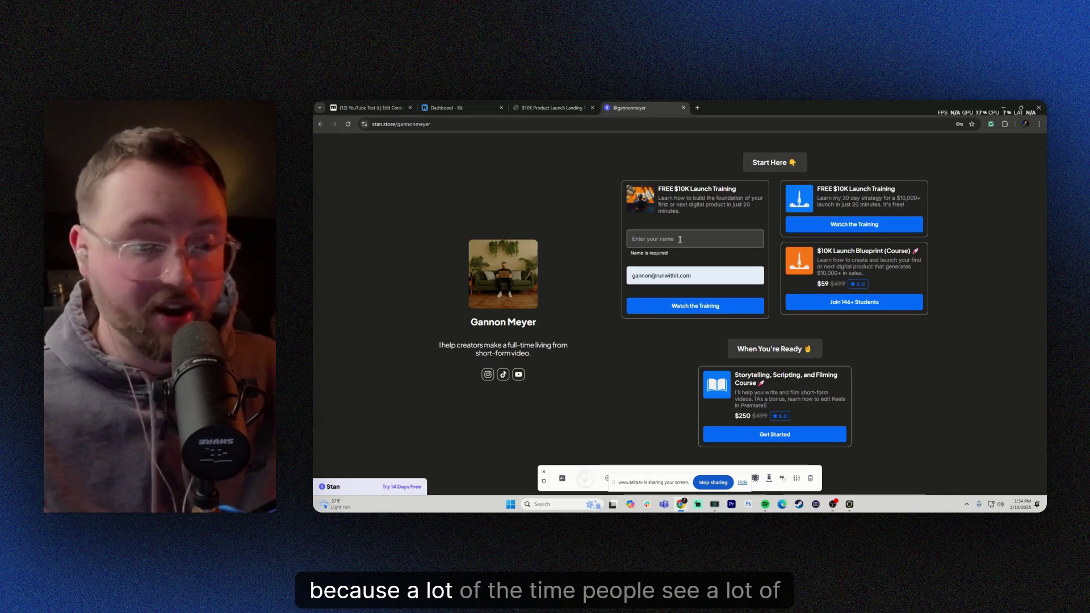
scroll(776, 158, "down", 5)
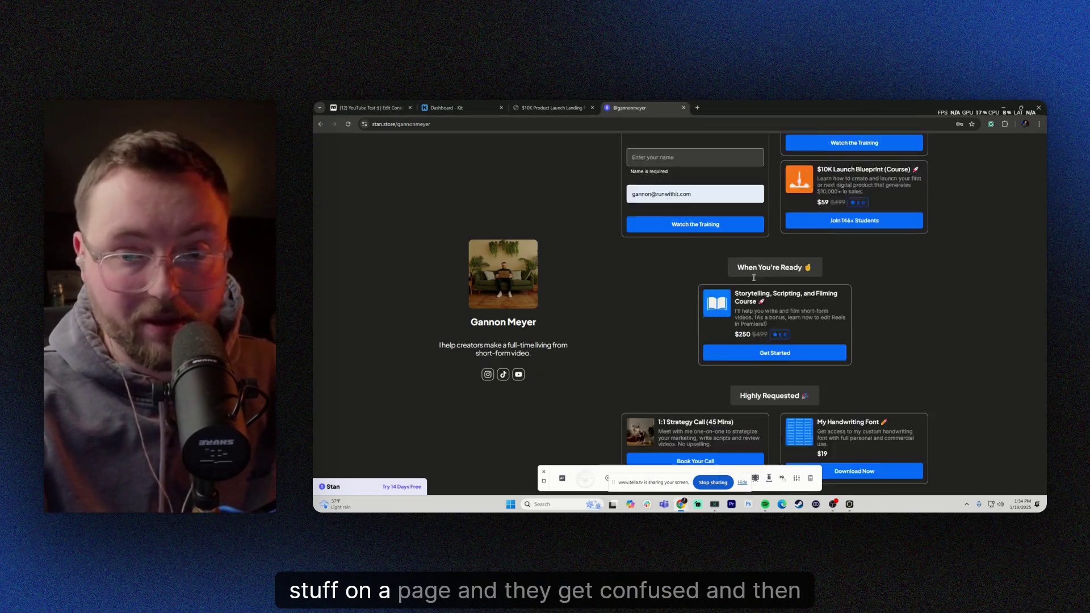
scroll(746, 283, "up", 5)
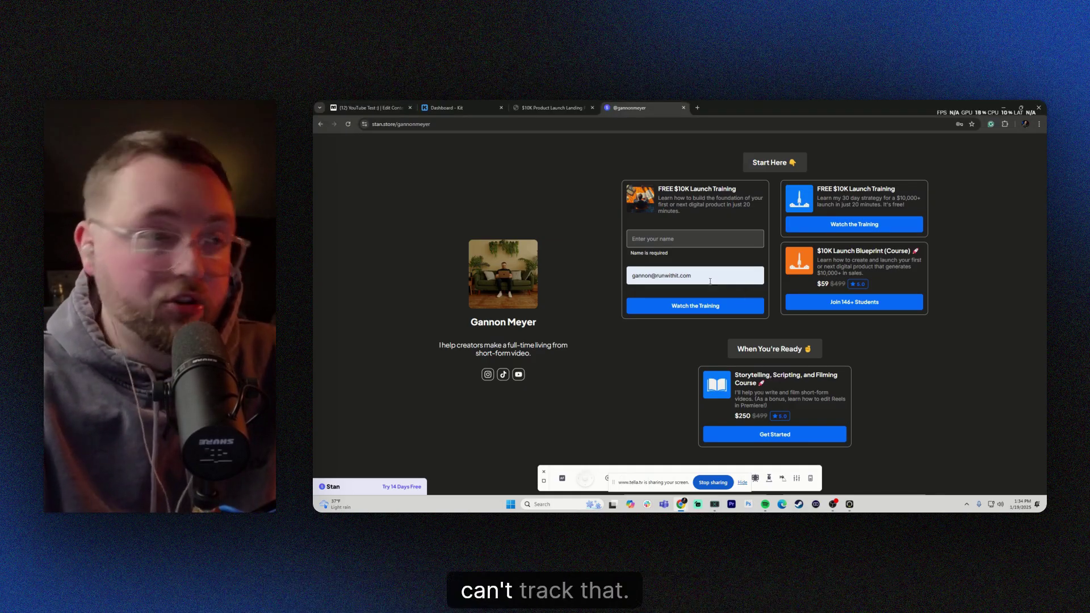
Step: Revisit the landing page and the Kit dashboard, and return to the Manychat automation
left_click(564, 102)
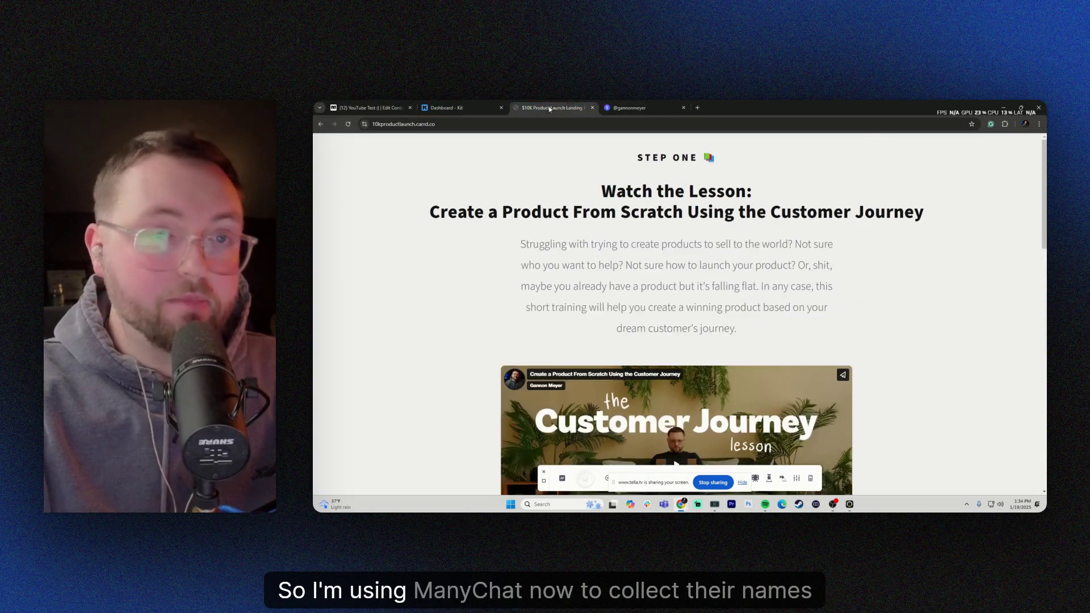
left_click(463, 105)
left_click(369, 108)
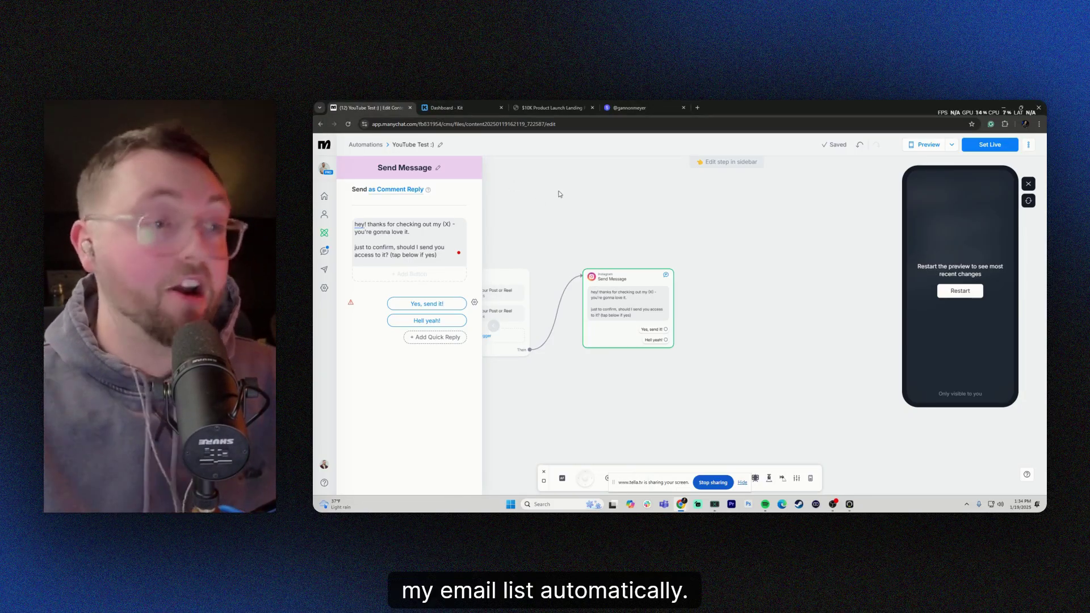
Step: Connect the "Yes, send it!" quick reply to a new Condition step
scroll(698, 331, "up", 3)
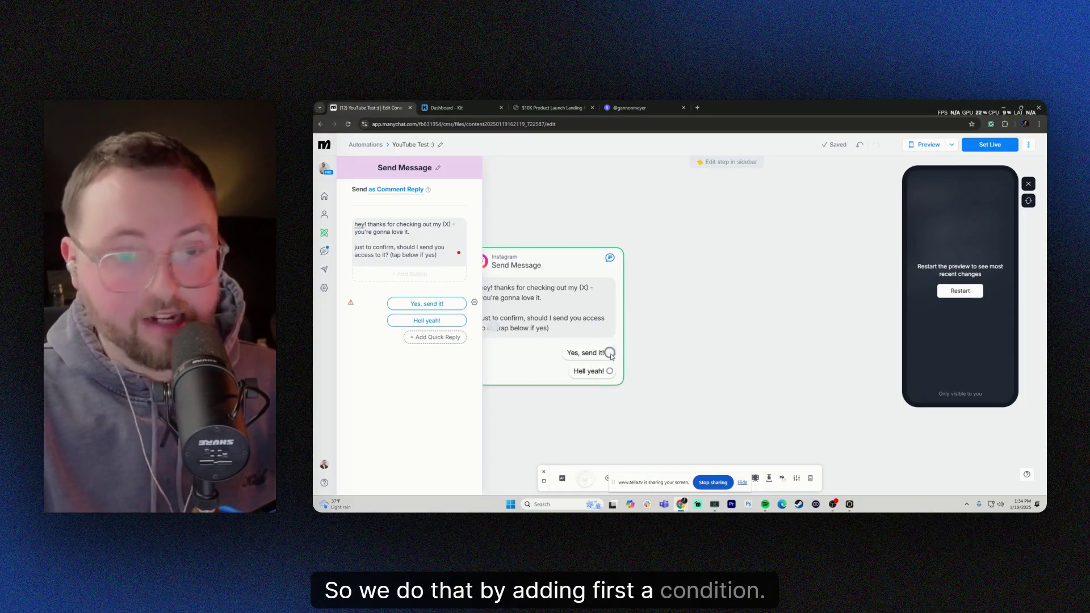
left_click(676, 337)
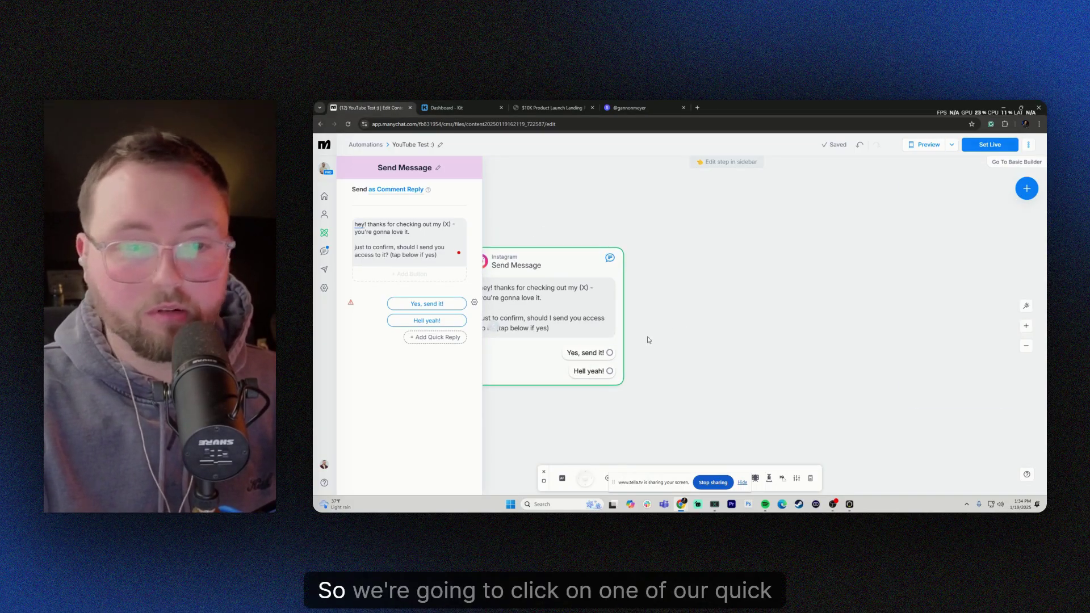
scroll(649, 340, "down", 1)
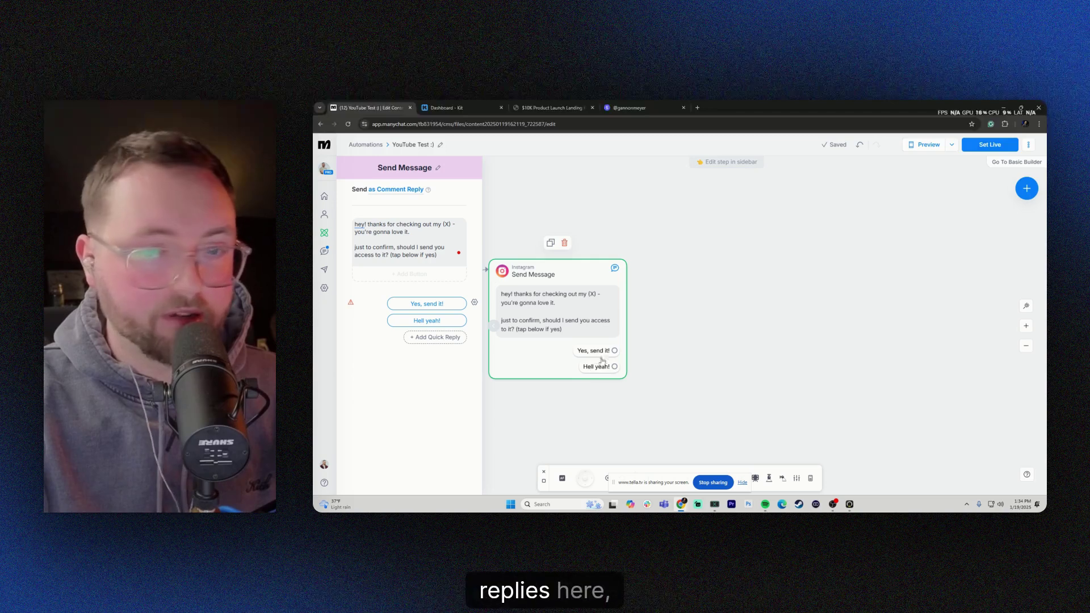
left_click_drag(614, 350, 689, 233)
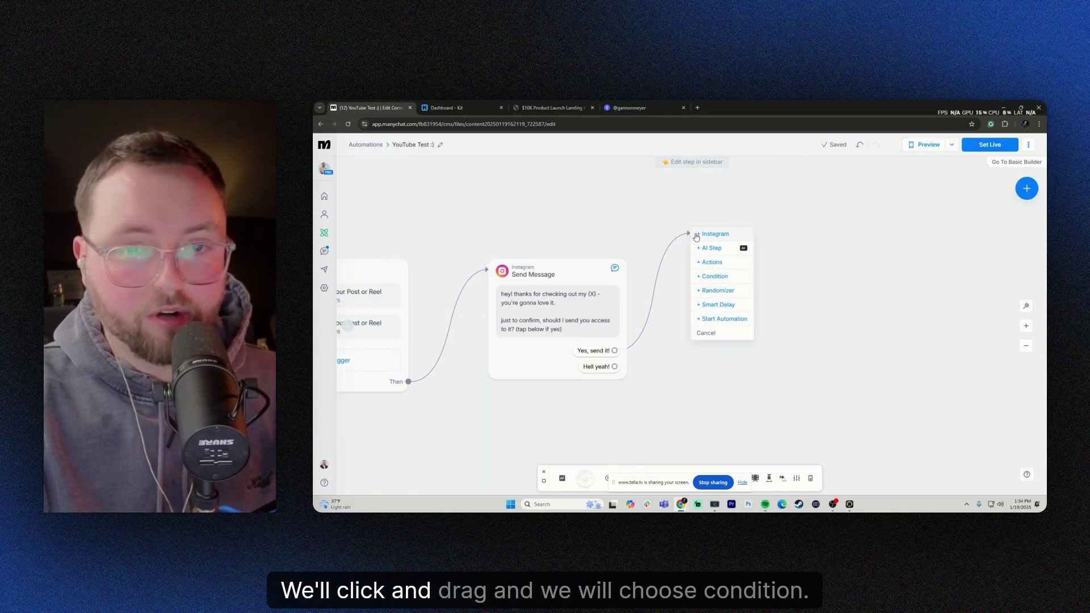
left_click(715, 276)
Step: Set the new condition to check that the contact's Email has any value
left_click(409, 203)
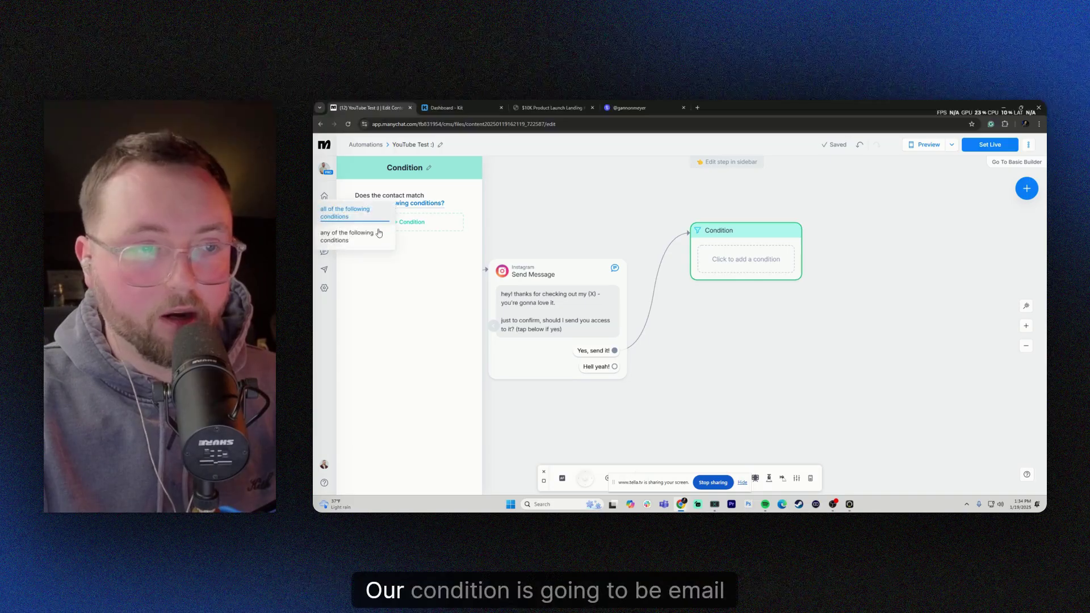
left_click(412, 222)
left_click(412, 222)
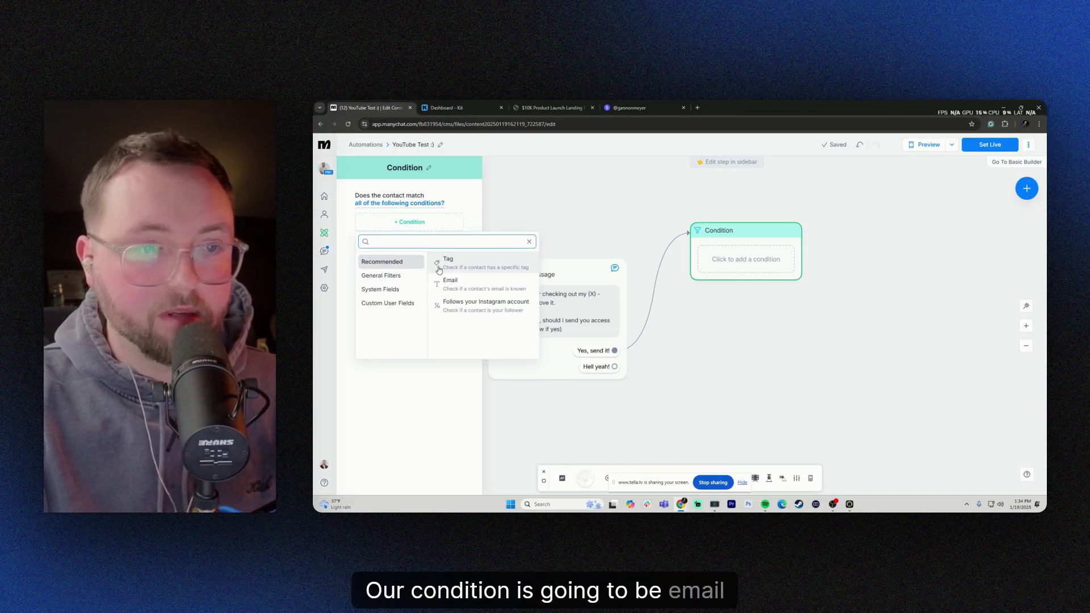
left_click(451, 284)
left_click(400, 223)
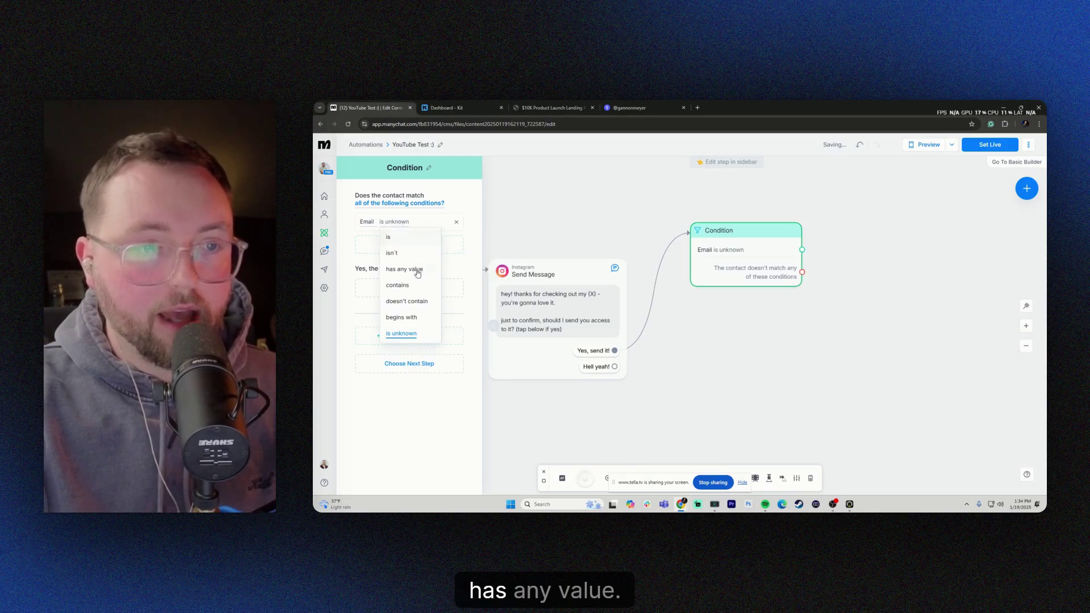
left_click(419, 269)
Step: Add a second condition on the matching branch of the Email condition, checking that First Name has any value
mouse_move(717, 250)
left_mouse_down()
mouse_move(709, 238)
mouse_move(719, 250)
left_mouse_up()
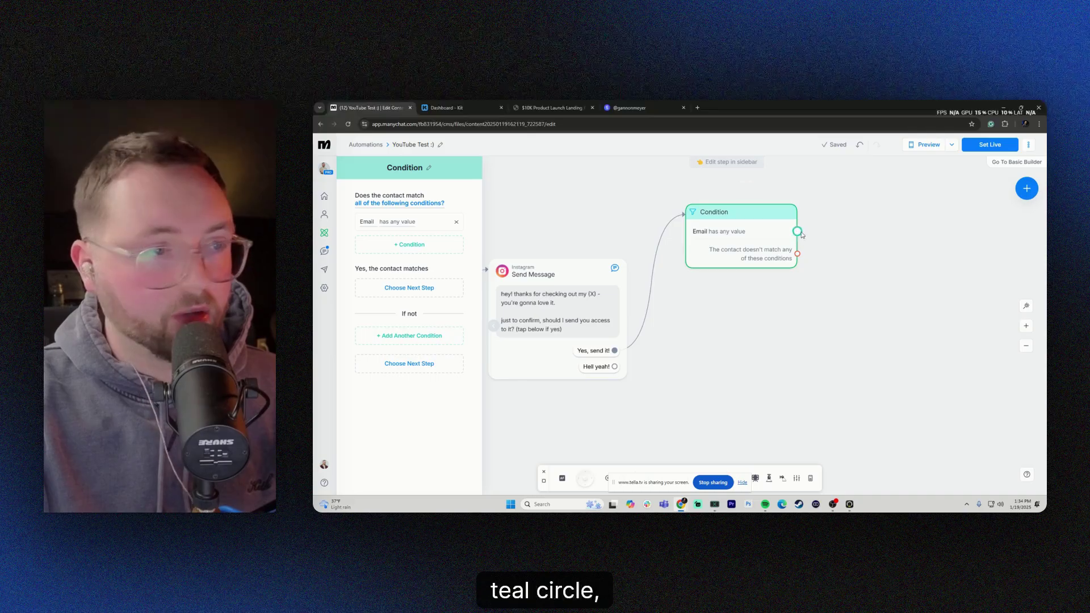
left_click_drag(797, 231, 846, 212)
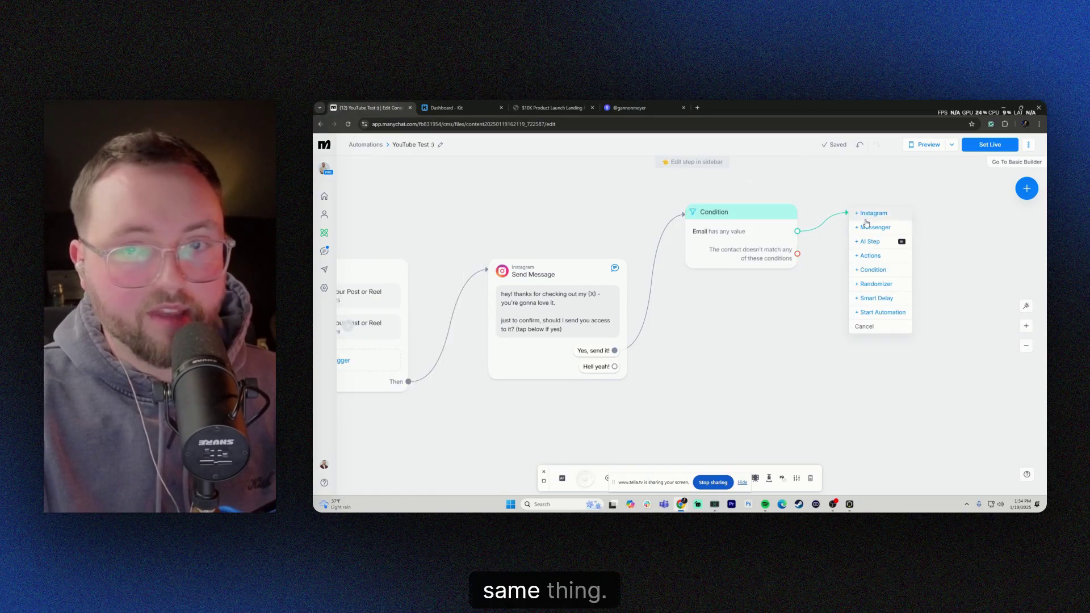
left_click(878, 271)
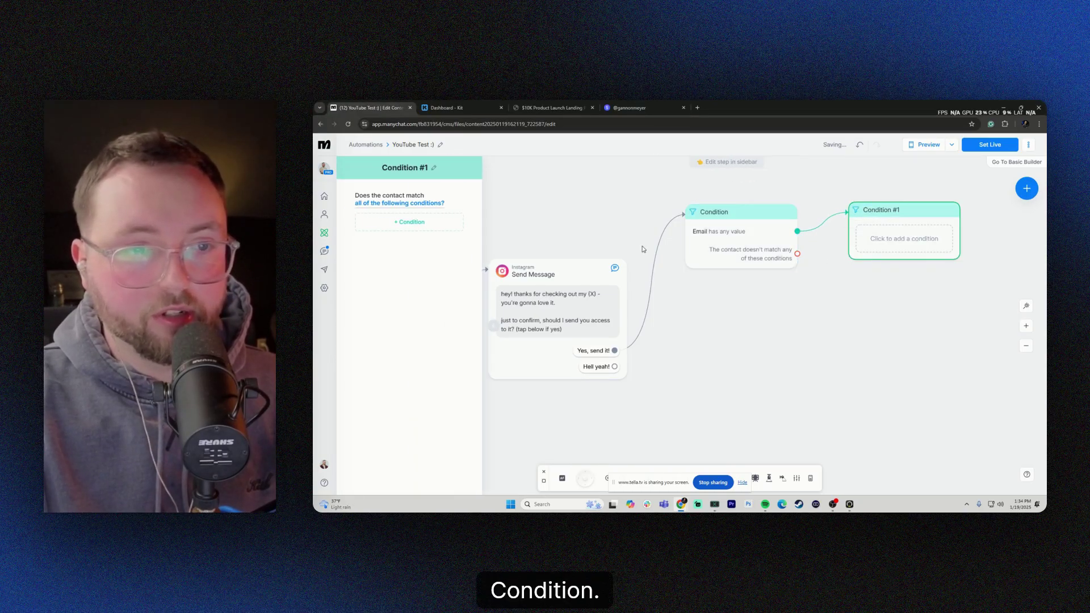
left_click(426, 224)
left_click(381, 275)
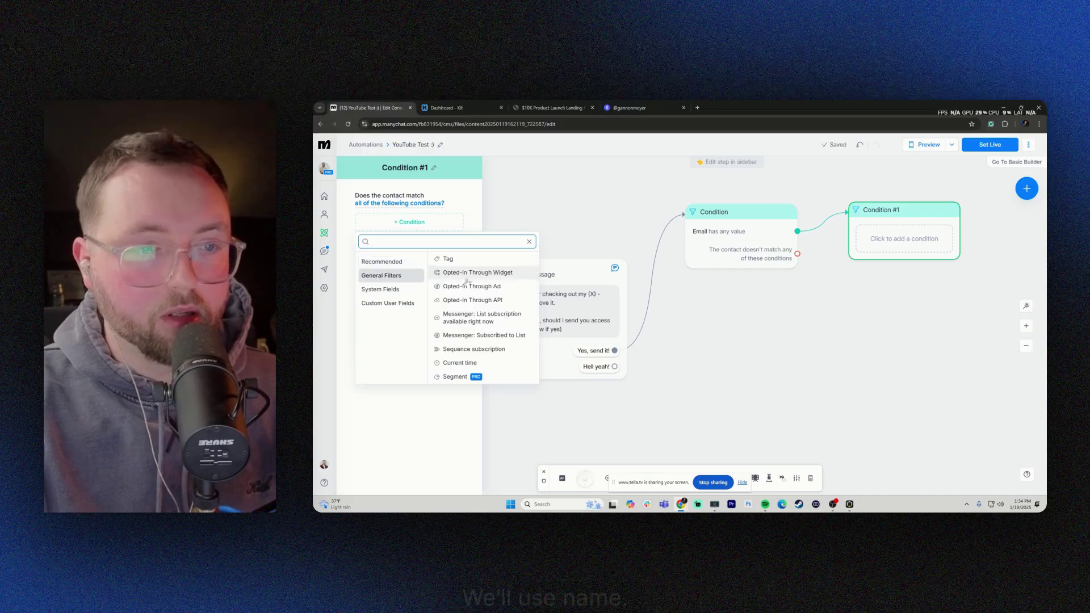
left_click(380, 288)
left_click(457, 259)
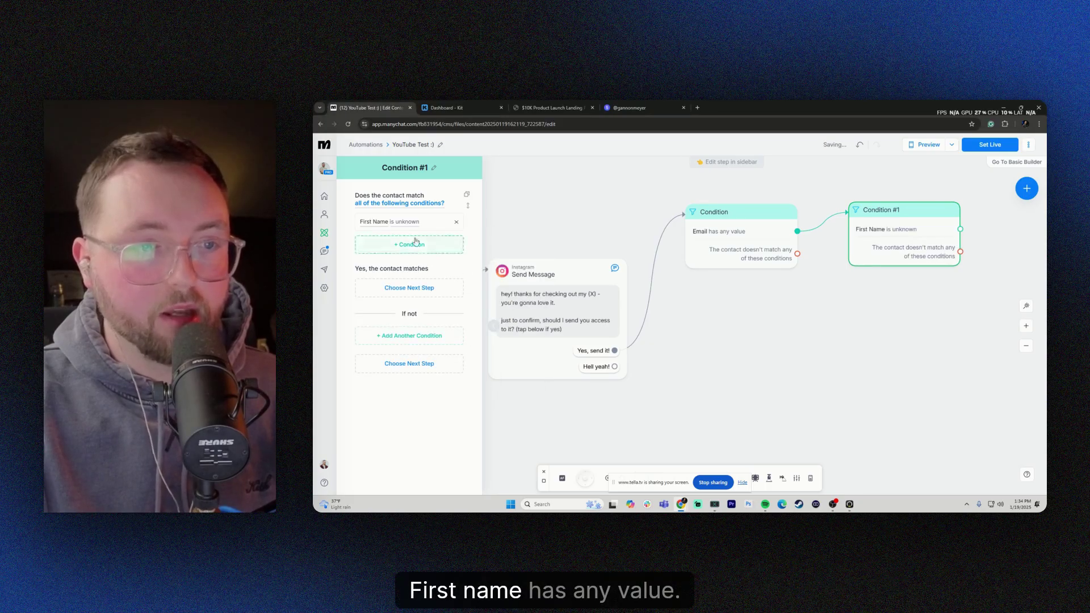
left_click(407, 222)
left_click(414, 267)
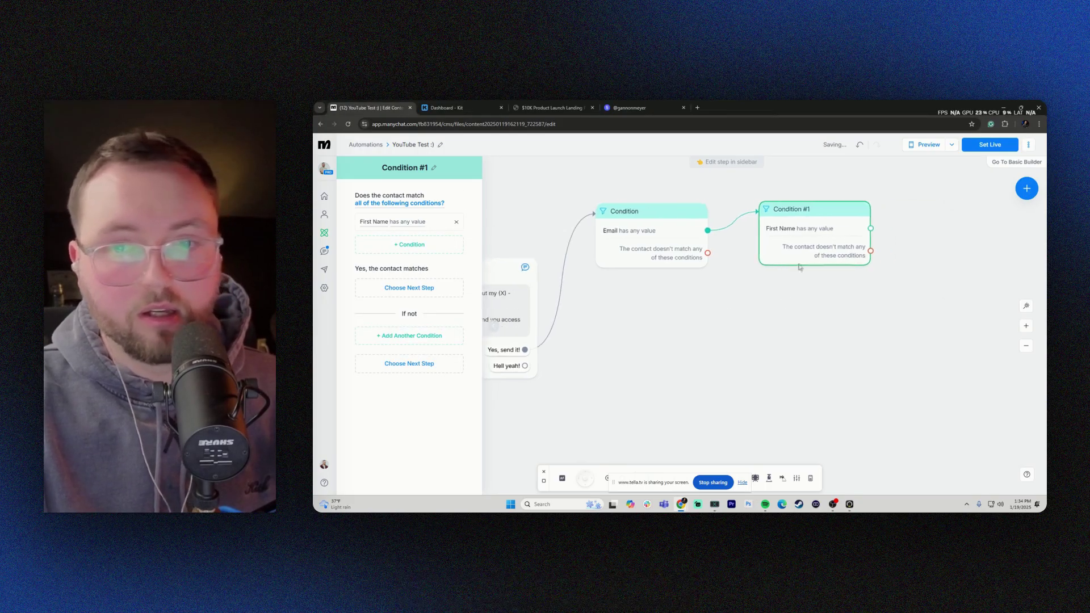
left_click(797, 307)
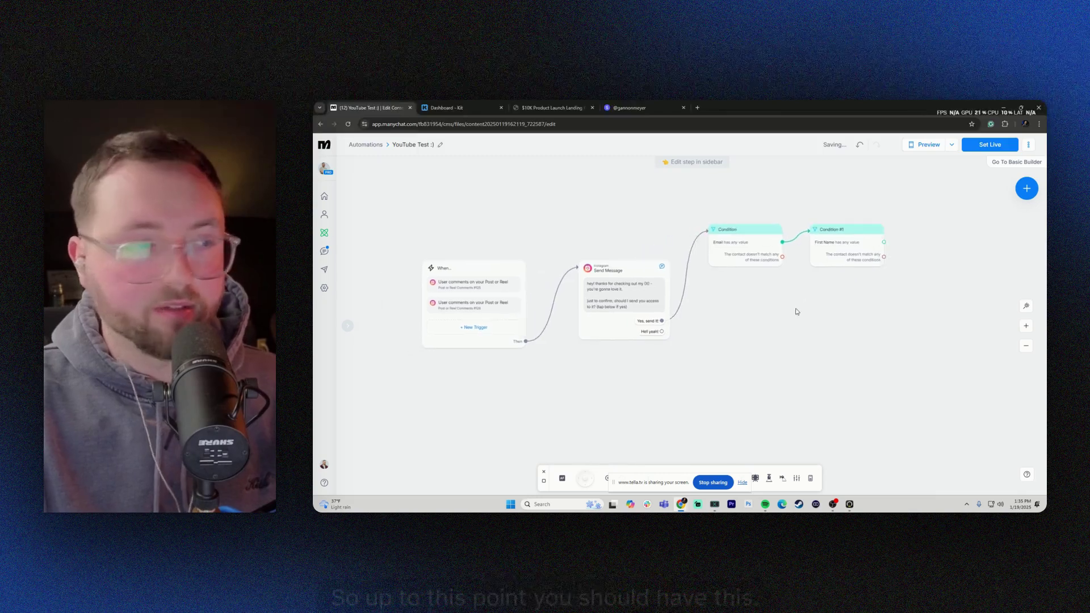
left_click_drag(797, 312, 797, 316)
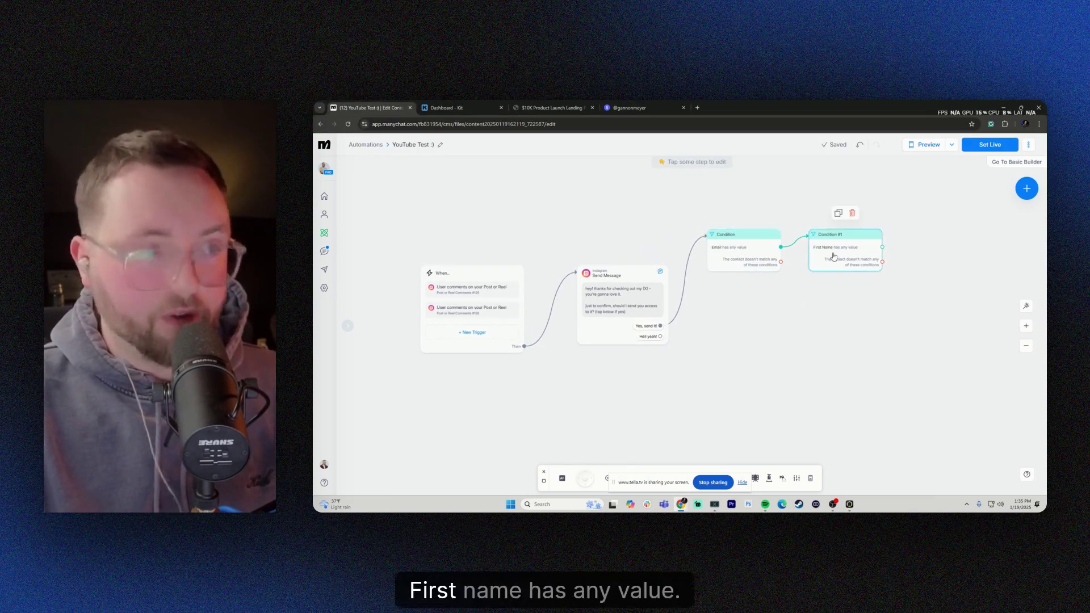
Step: Add an Instagram message on the Email condition's non-matching branch, placed below that condition
scroll(819, 267, "right", 5)
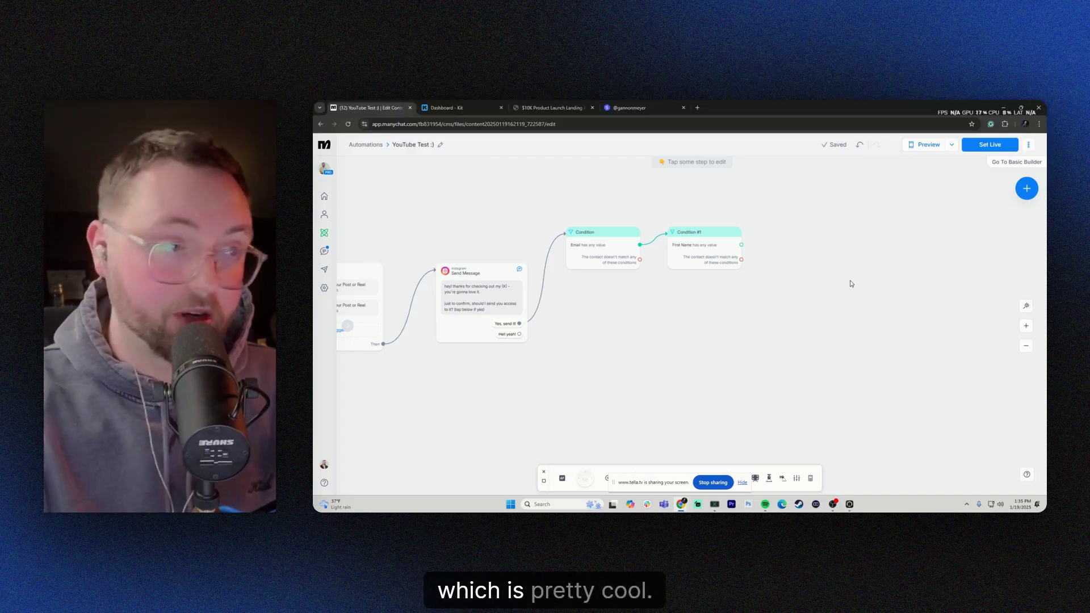
scroll(806, 301, "left", 3)
scroll(720, 239, "right", 3)
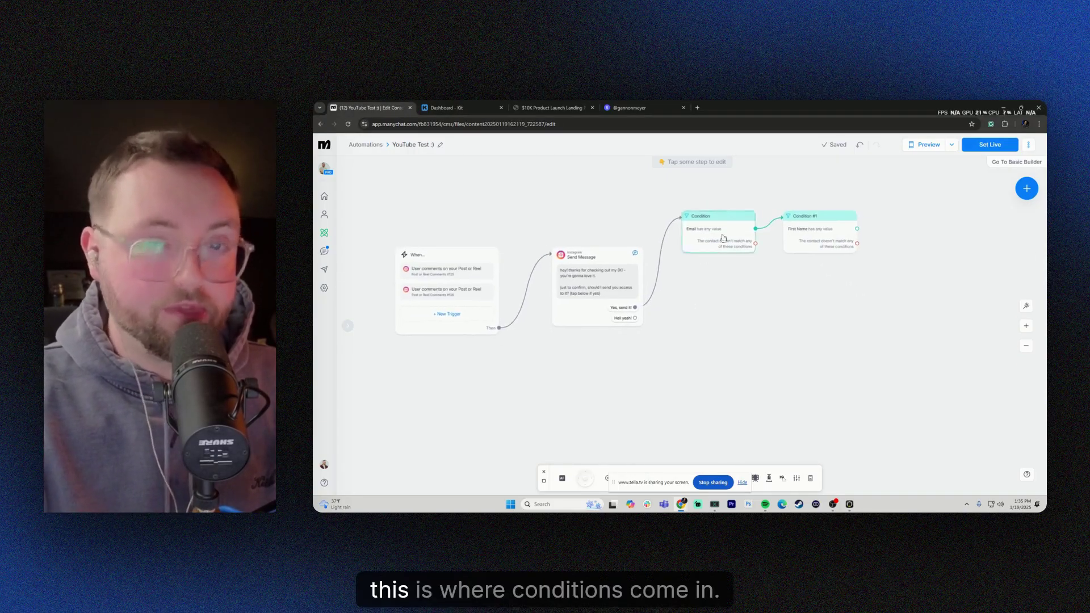
mouse_move(640, 249)
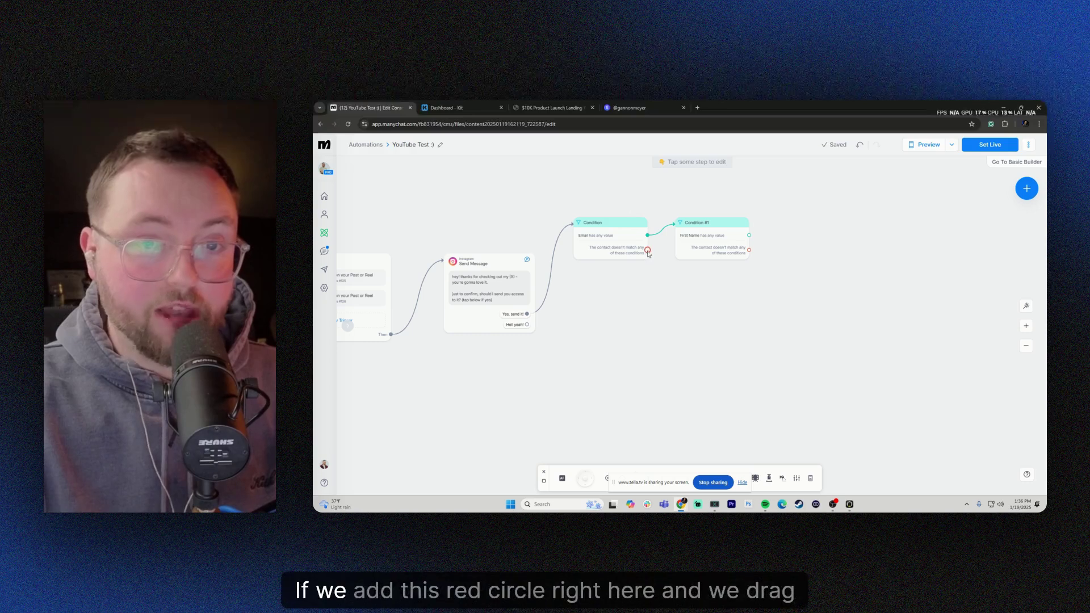
left_click(647, 250)
left_click(569, 288)
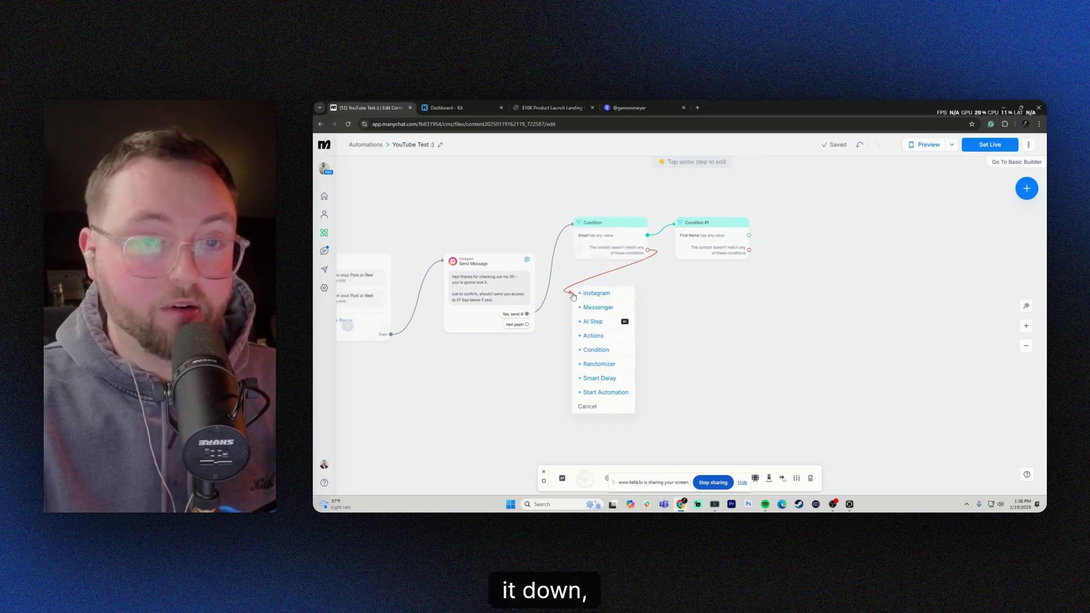
left_click(593, 291)
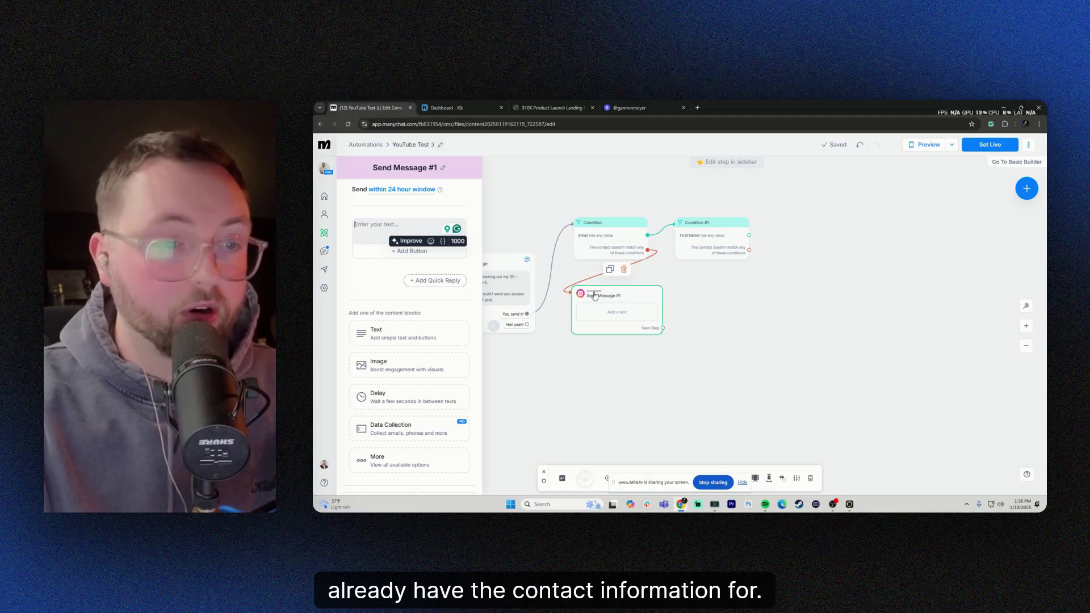
Step: Add a data collection block with reply type Email to the message and remove its empty text block
left_click(402, 430)
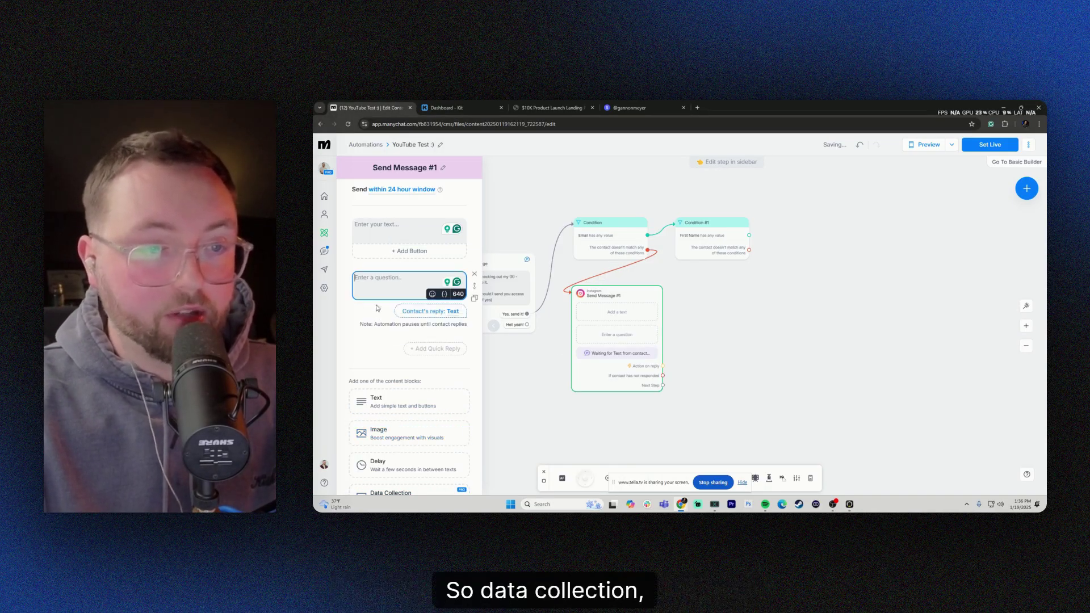
left_click(451, 313)
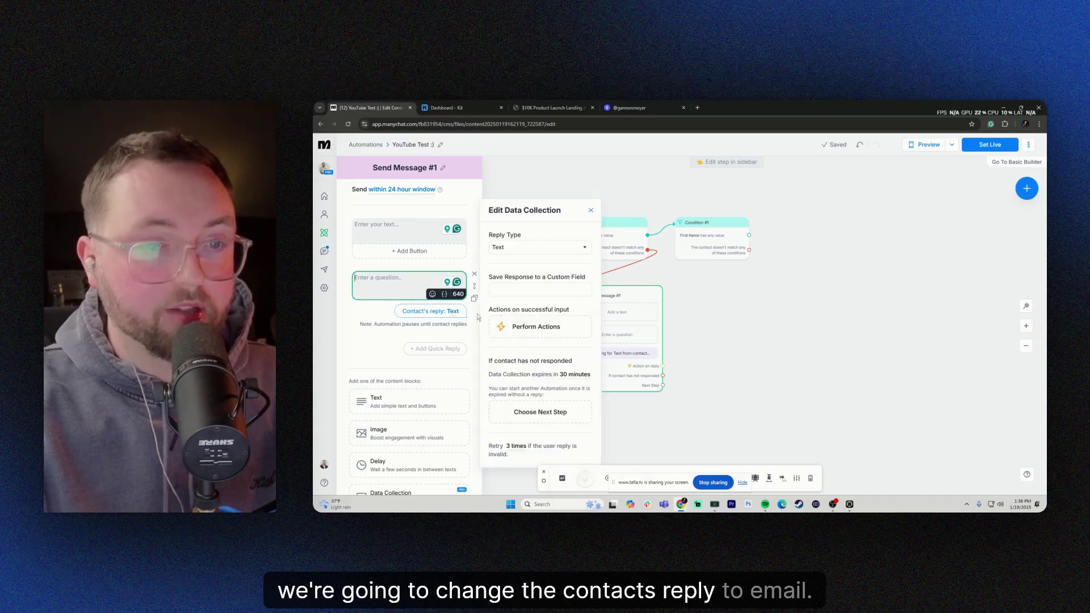
left_click(533, 234)
left_click(505, 275)
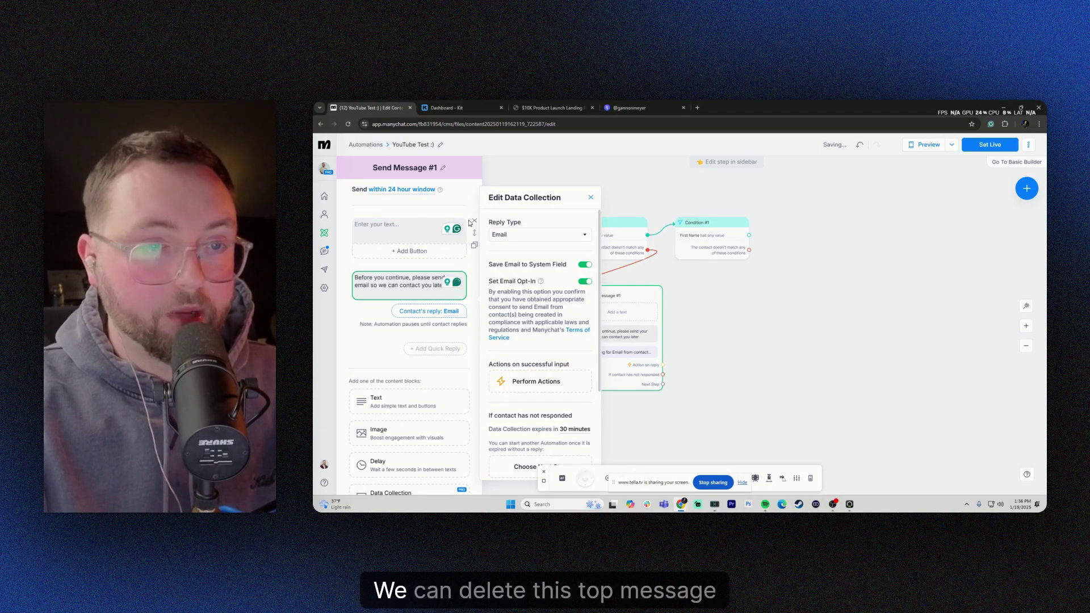
left_click(444, 241)
left_click(474, 220)
Step: Replace the default email question with "Great! What's the best email to send this over to? You'll have it in a few minutes :)"
triple_click(438, 227)
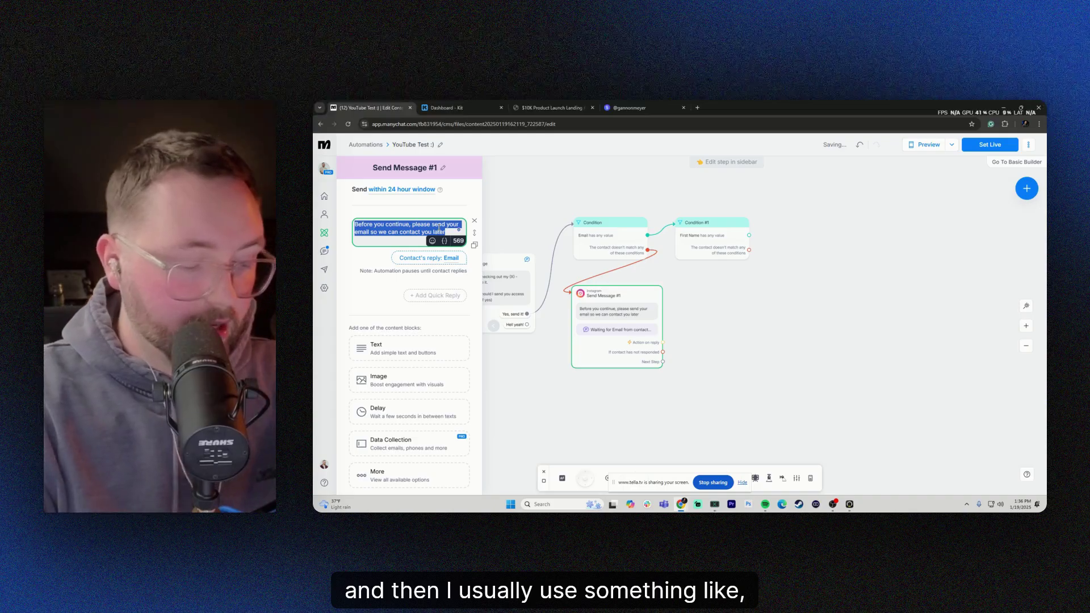
key("BackSpace")
type("Great! ")
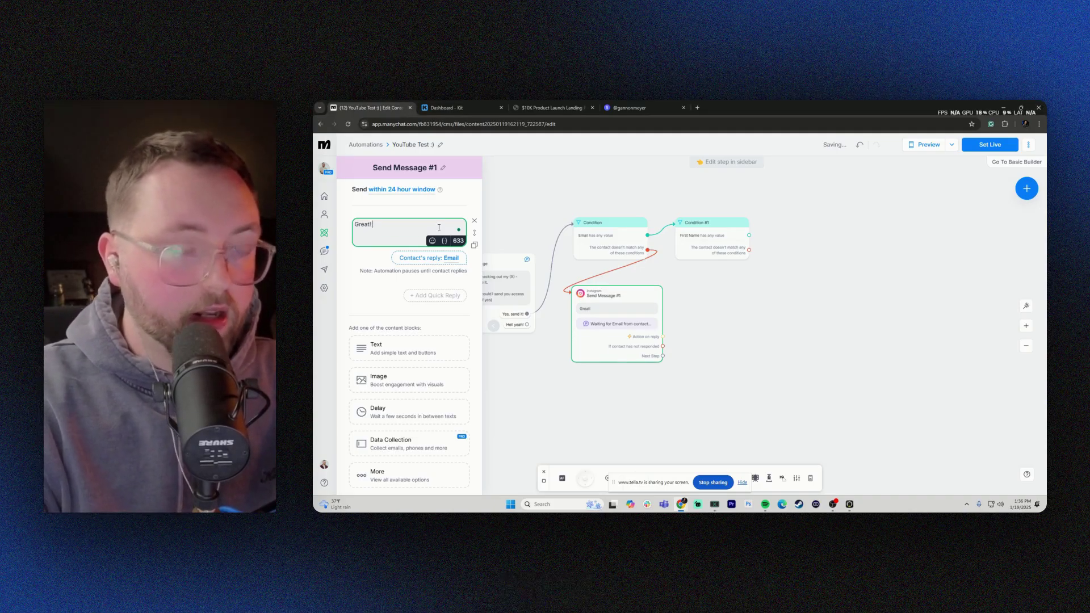
type("What's the best email to send thi")
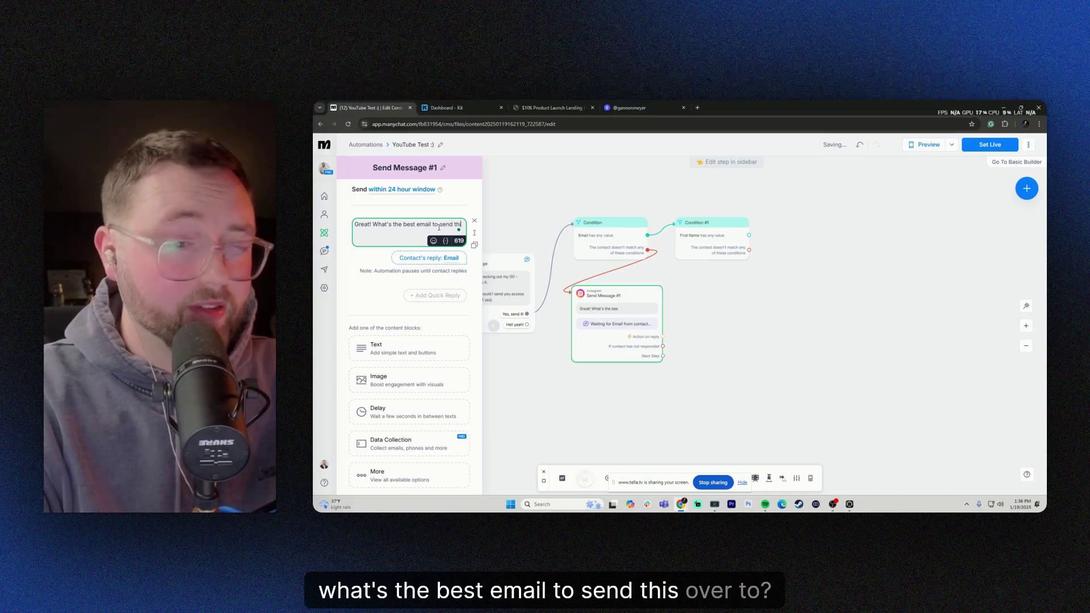
type("s over to? You'll have it in a fe")
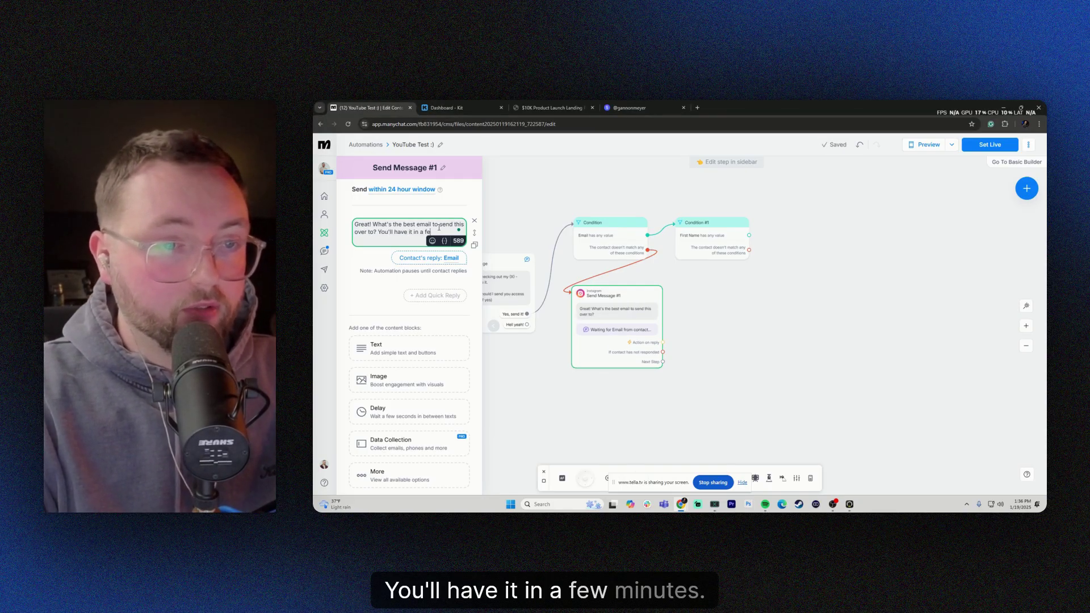
type("w minutes :)")
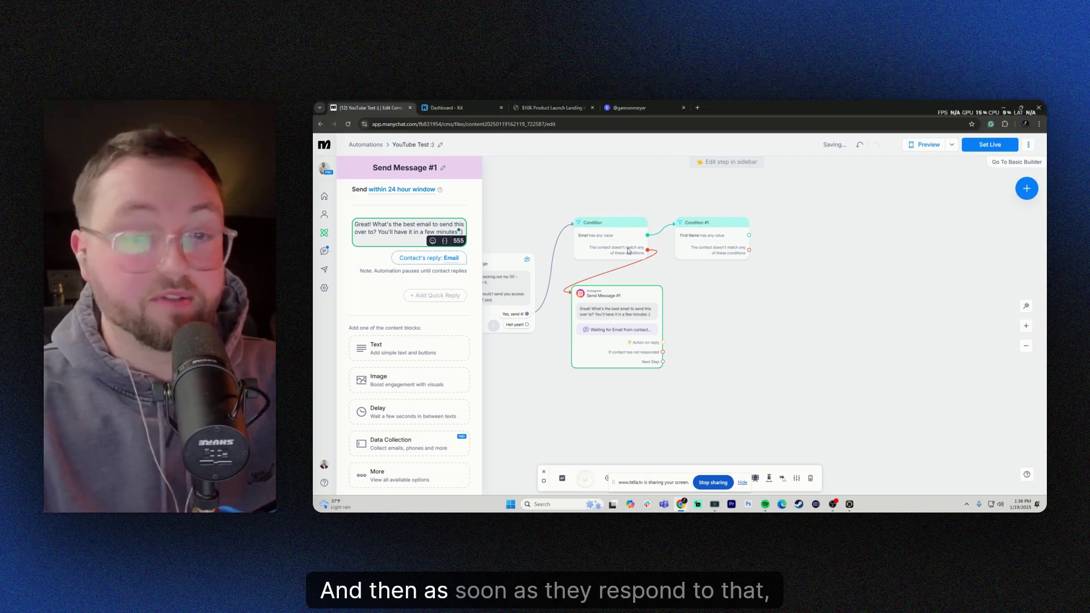
left_click(722, 315)
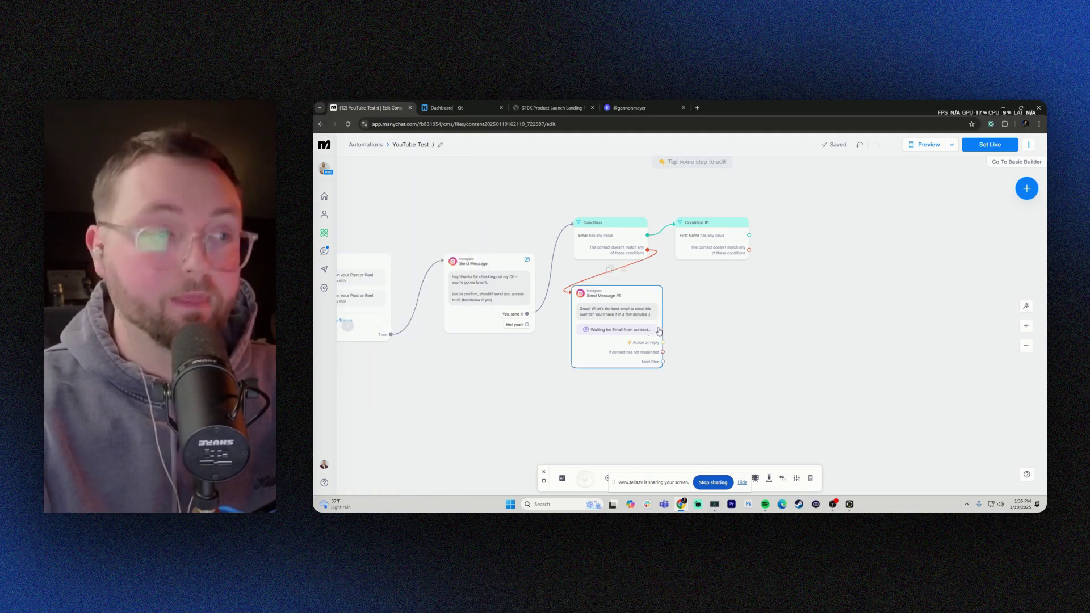
Step: Add an Instagram message on the First Name condition's non-matching branch, placed beside the email request message
left_click_drag(718, 318, 612, 326)
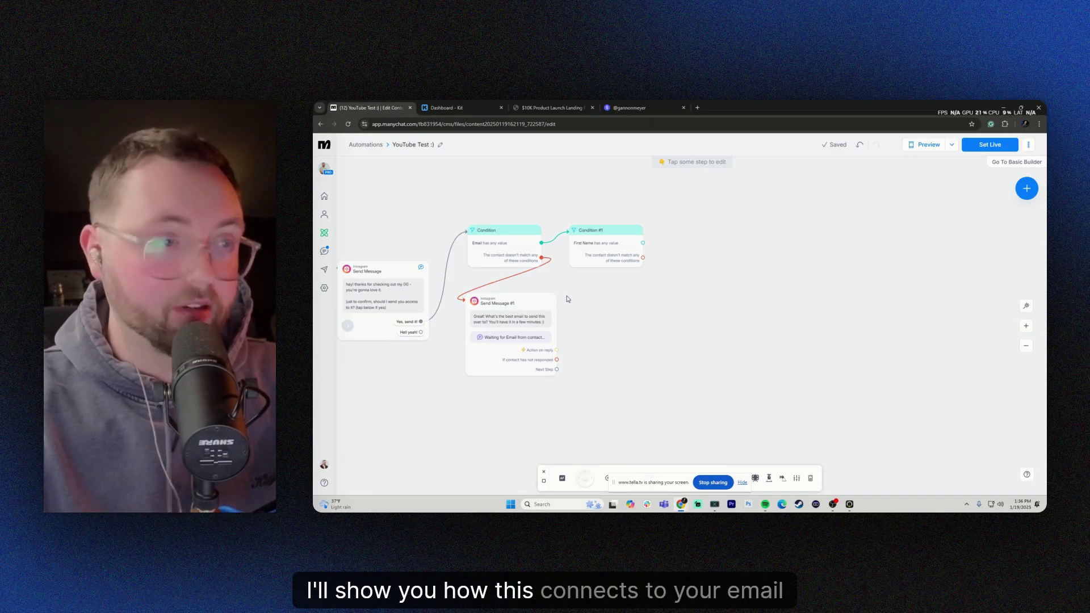
left_click(642, 257)
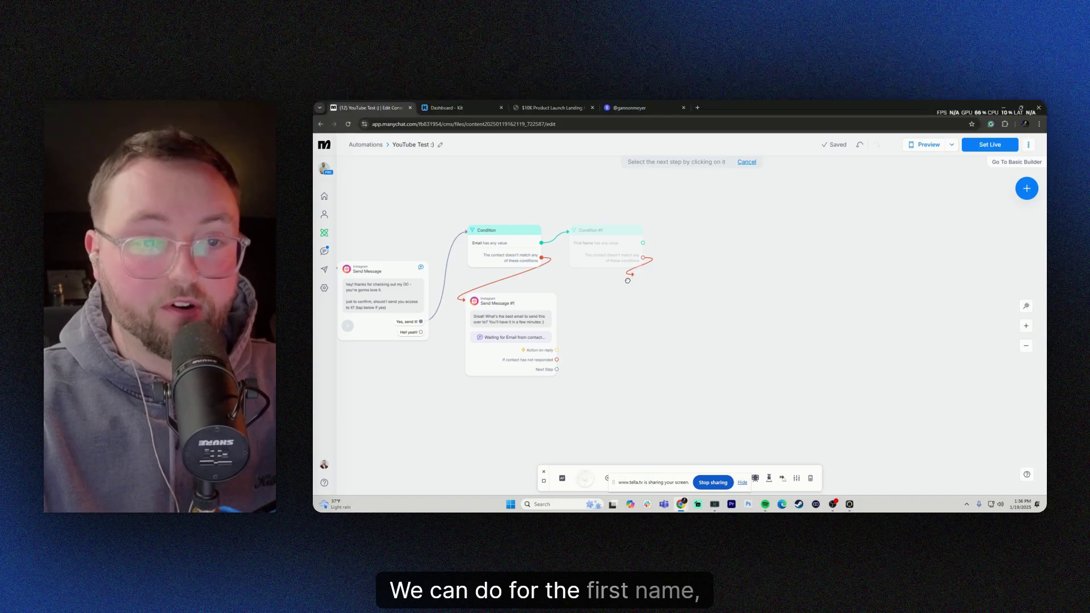
left_click(585, 305)
left_click(609, 304)
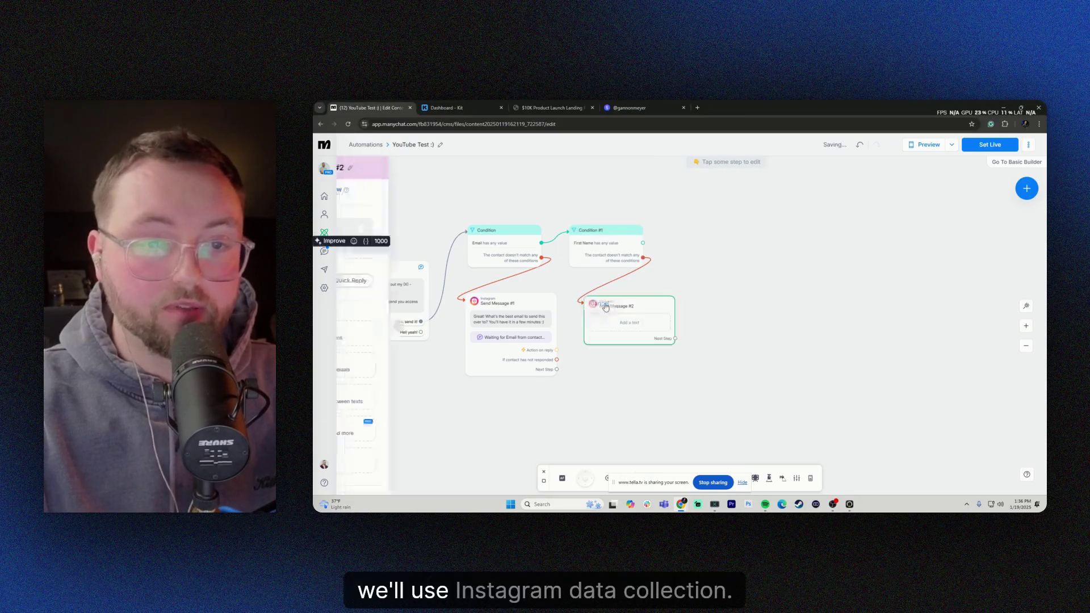
Step: Add a data collection block to the new message on the First Name branch and remove its empty text block
left_click(399, 430)
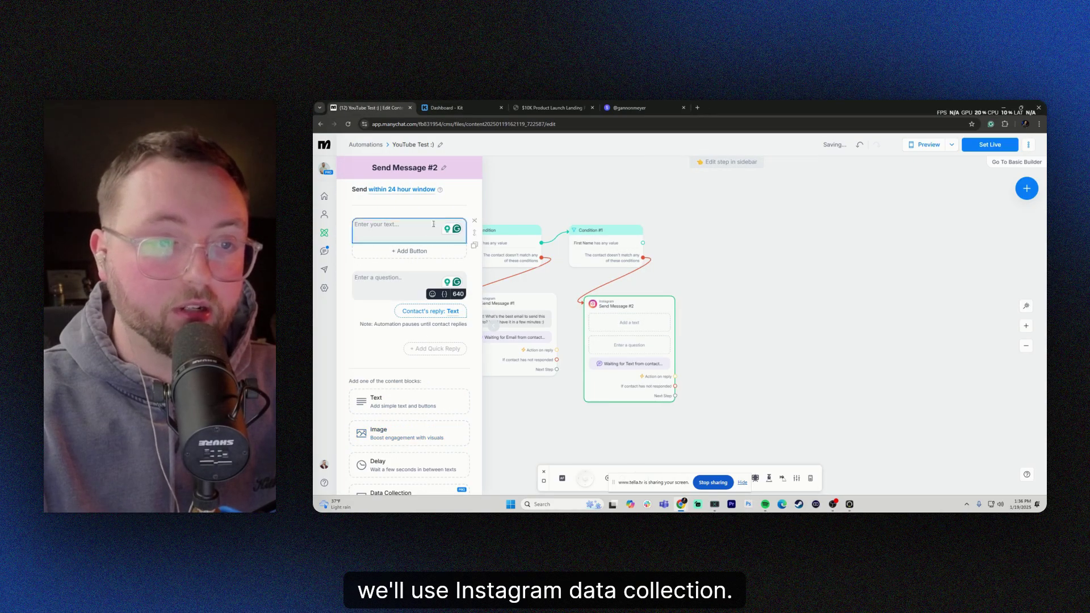
left_click(474, 220)
left_click(407, 224)
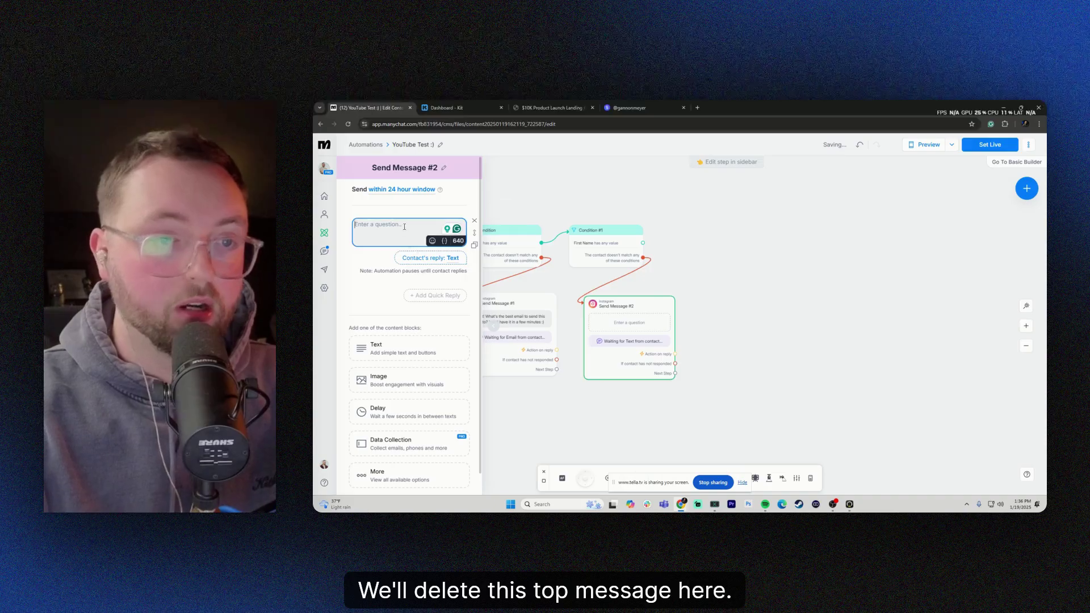
type("Great")
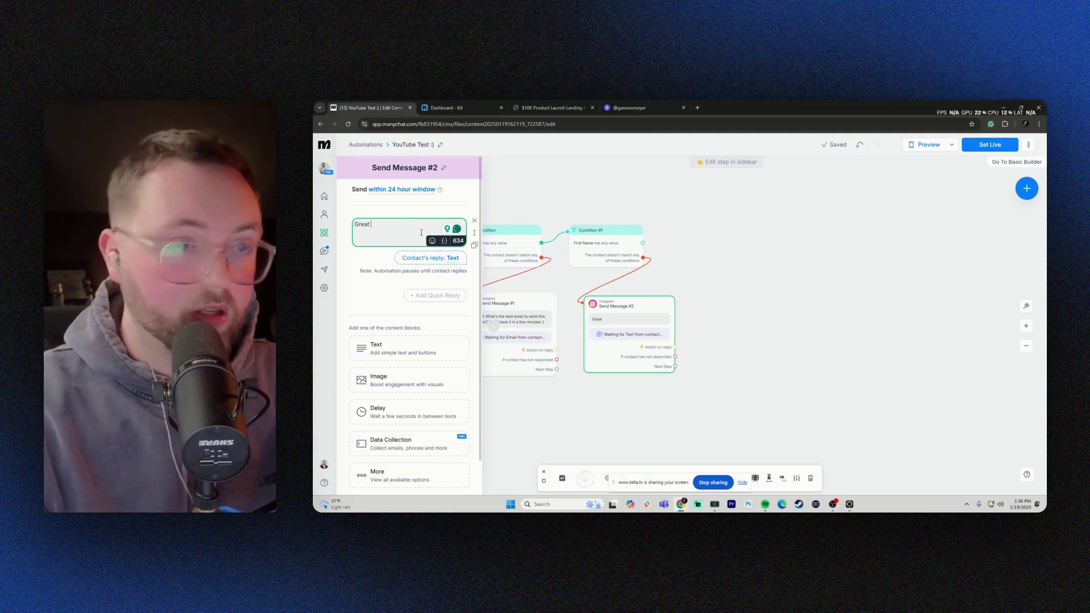
key("BackSpace")
key("BackSpace")
key("BackSpace")
key("BackSpace")
key("BackSpace")
Step: Begin the data collection question with "Dope! I'll send this over to" followed by the contact's Email field
type("Dope")
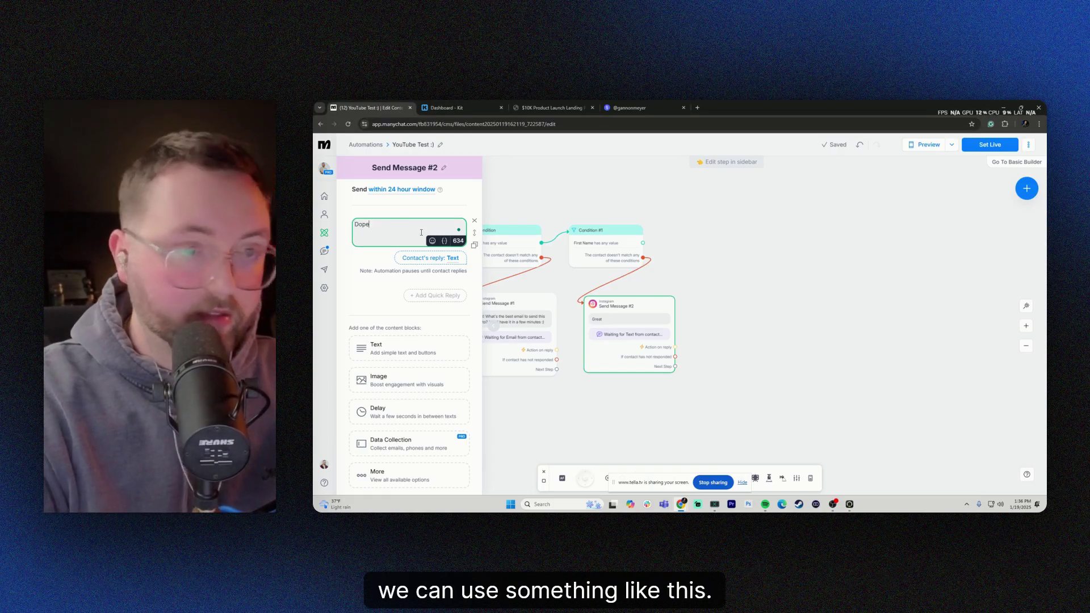
type("! I'll send t")
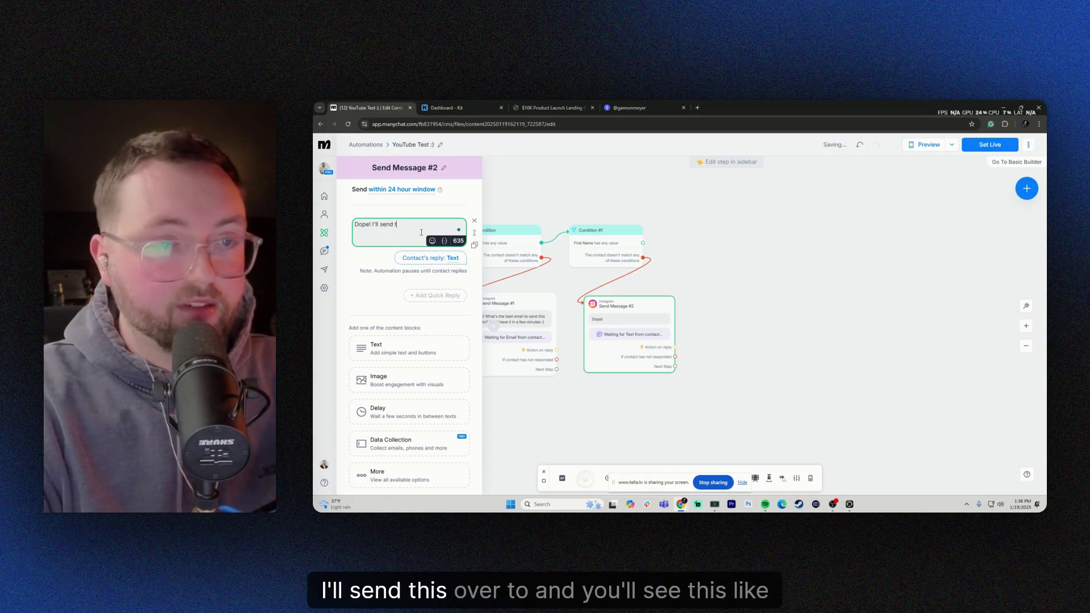
type("his over to")
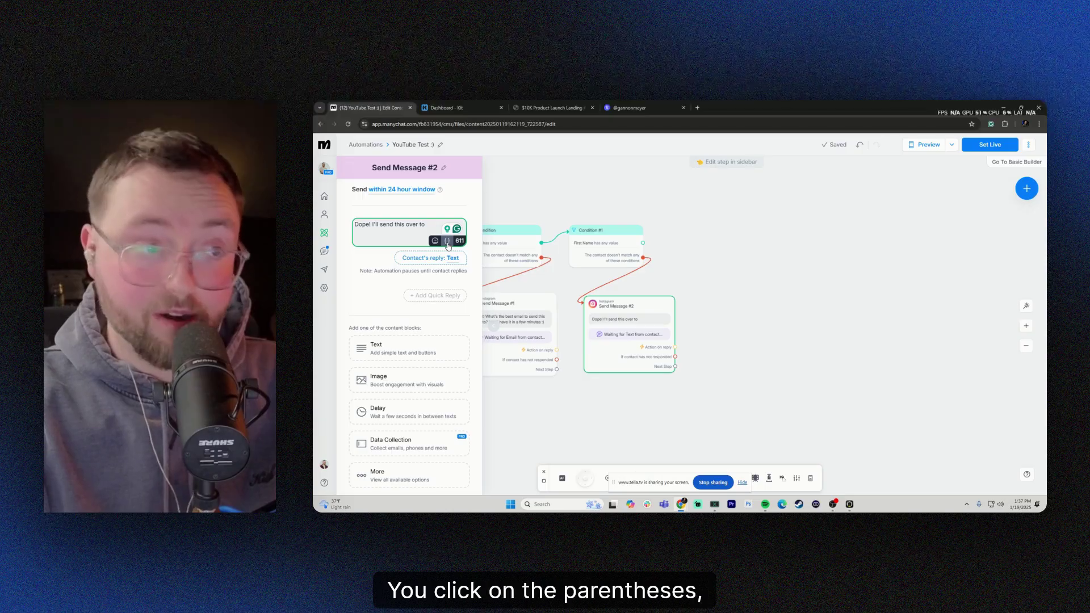
left_click(447, 243)
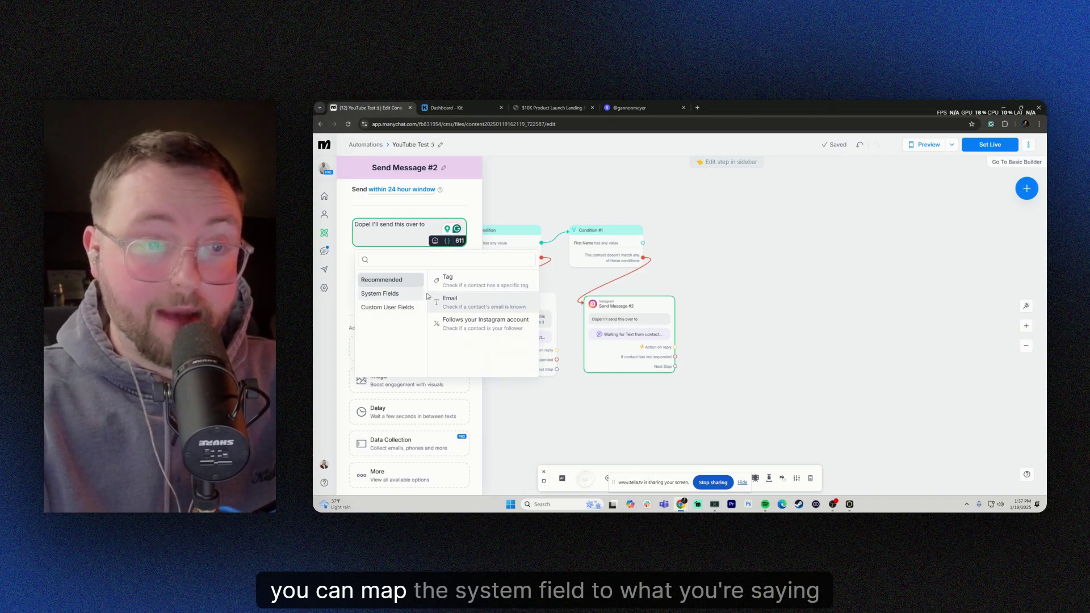
left_click(446, 299)
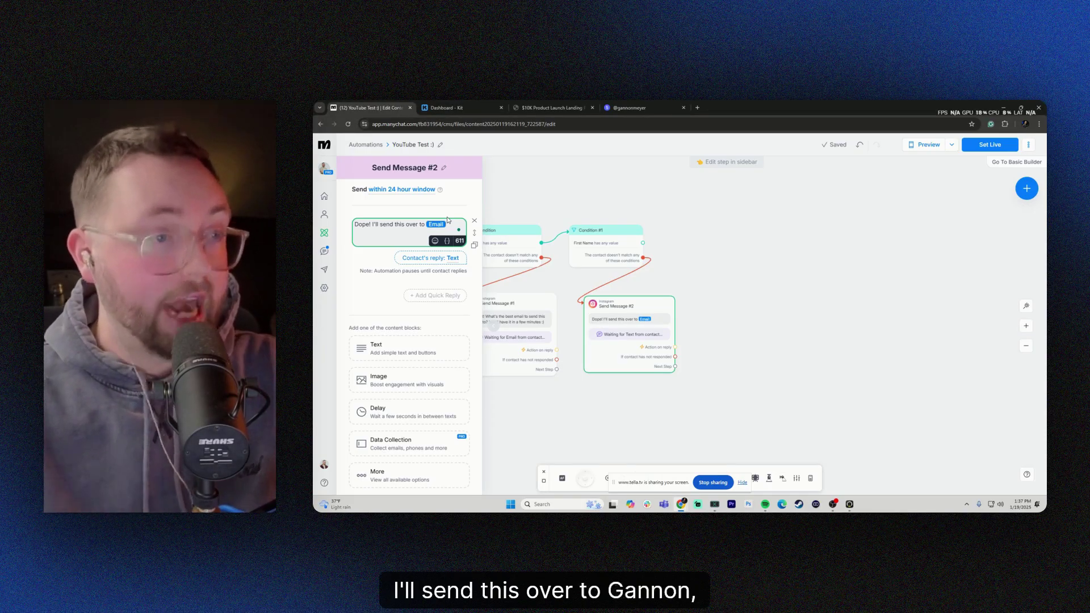
key("BackSpace")
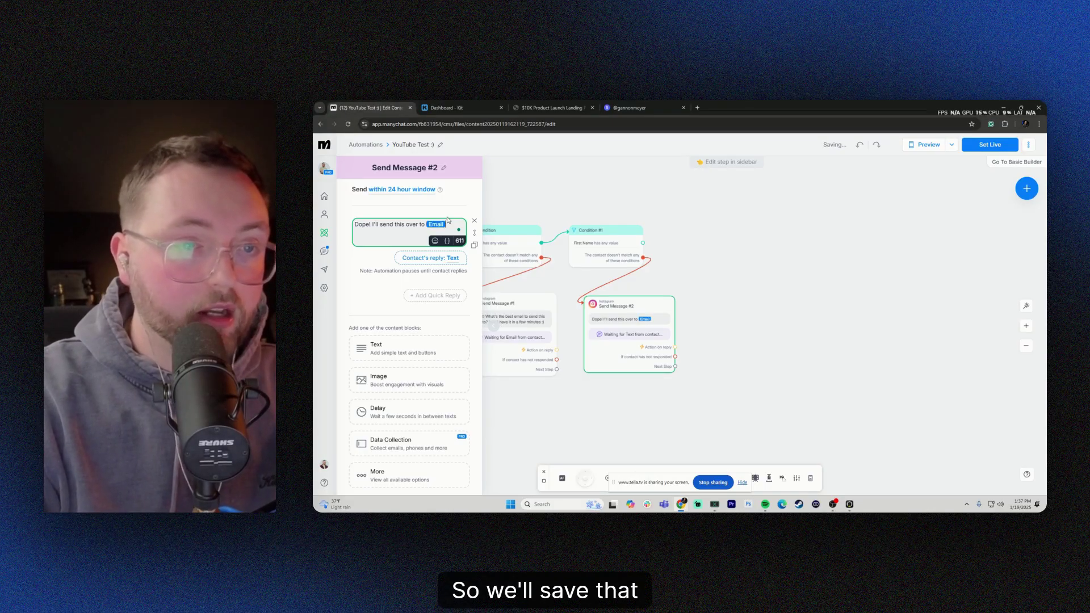
Step: Add a second paragraph reading "By the way, what's your first name? I like to know my students on a first name basis :)"
key("Return")
type("By ")
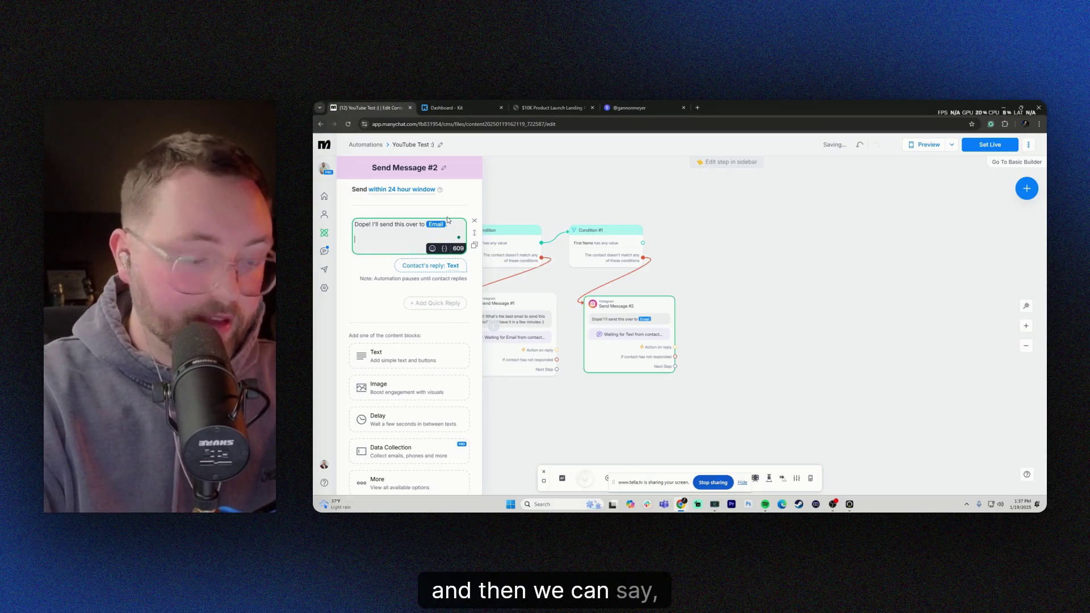
type("the way,m")
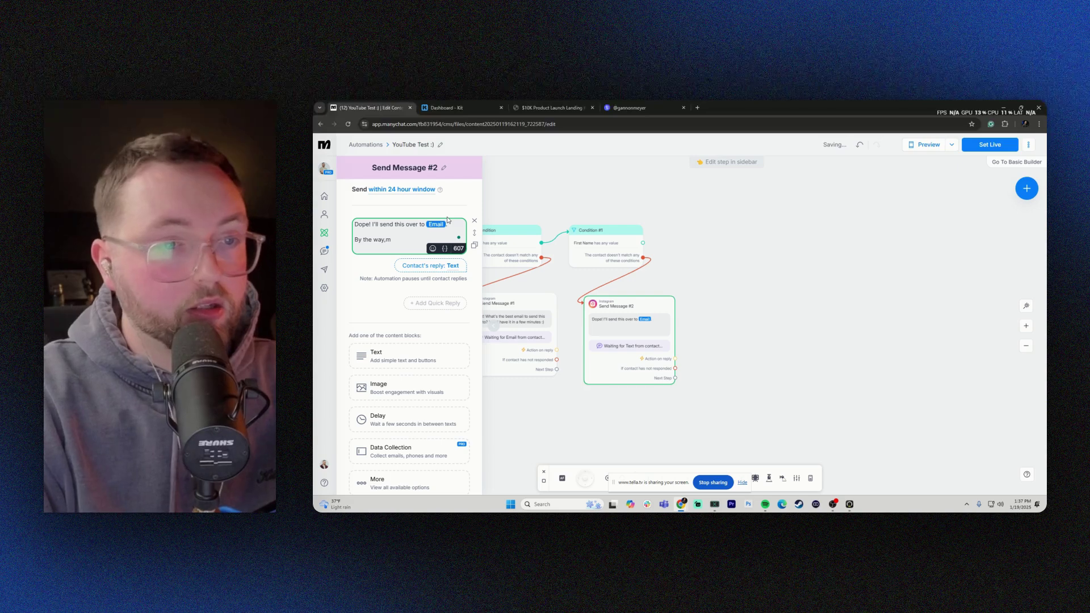
key("BackSpace")
type(" what's your first")
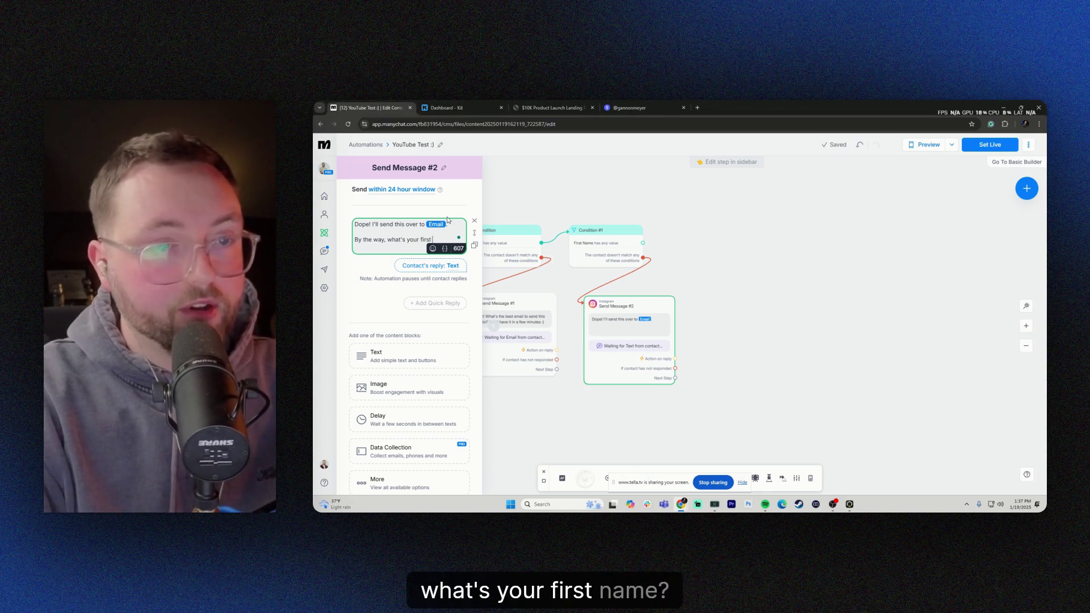
type(" name? I like t")
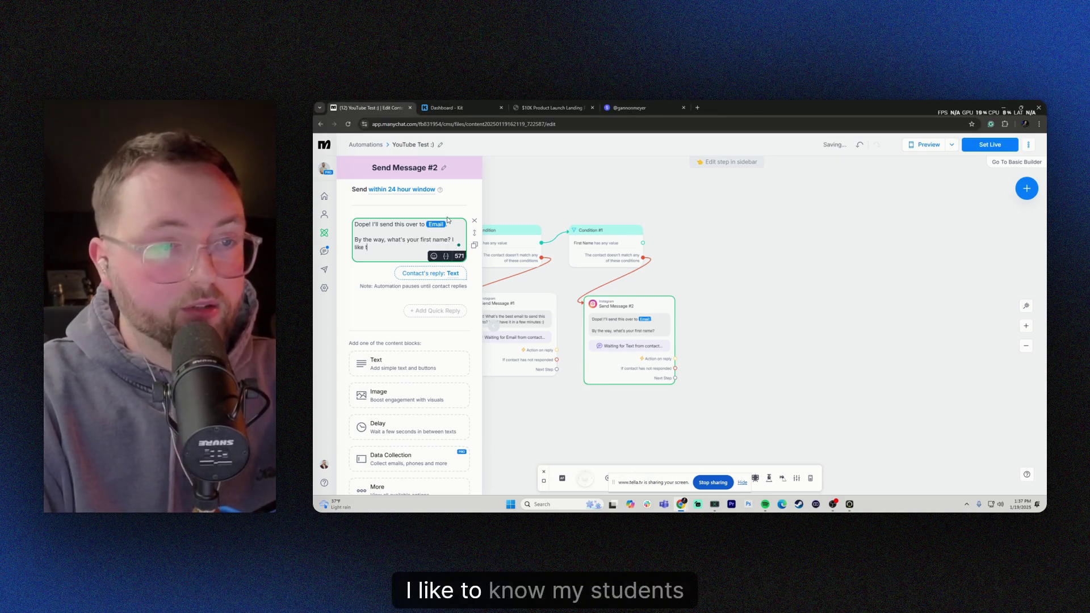
type("o know my stu")
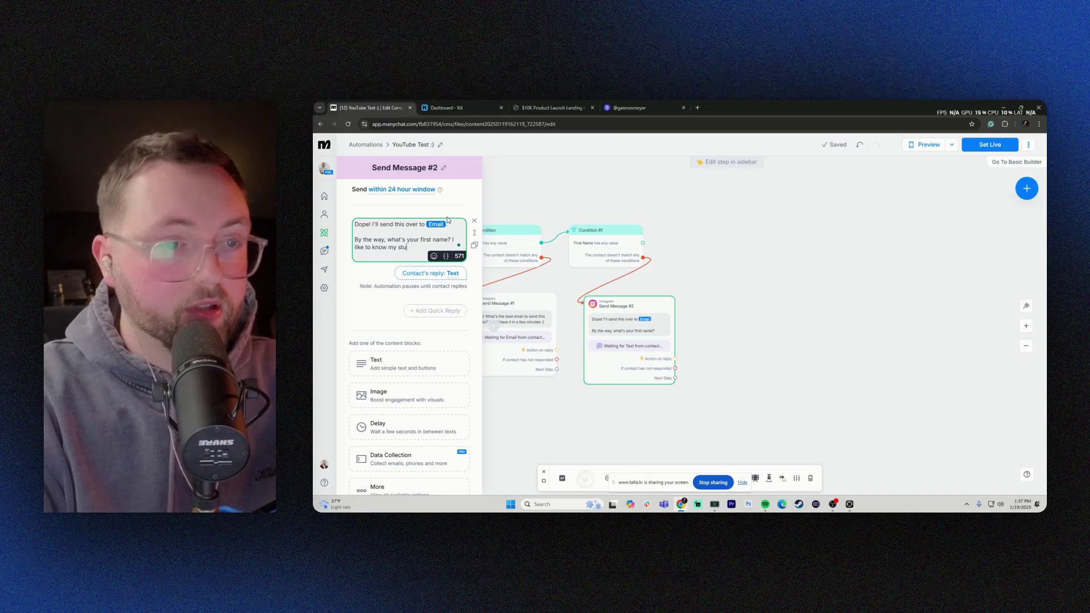
type("dents on a first name bsa")
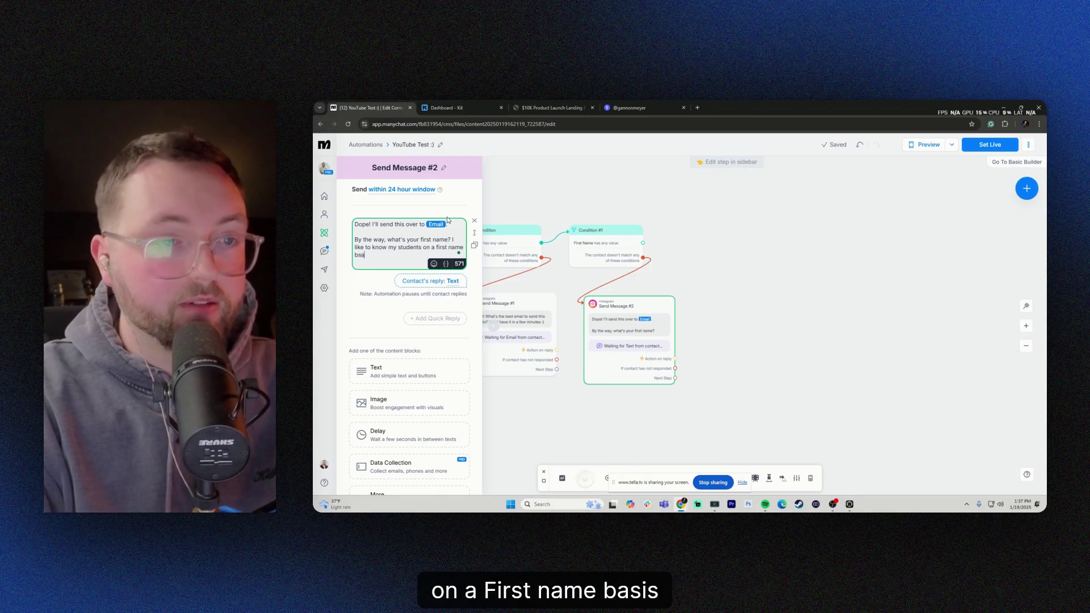
key("BackSpace")
key("BackSpace")
type("asis :)")
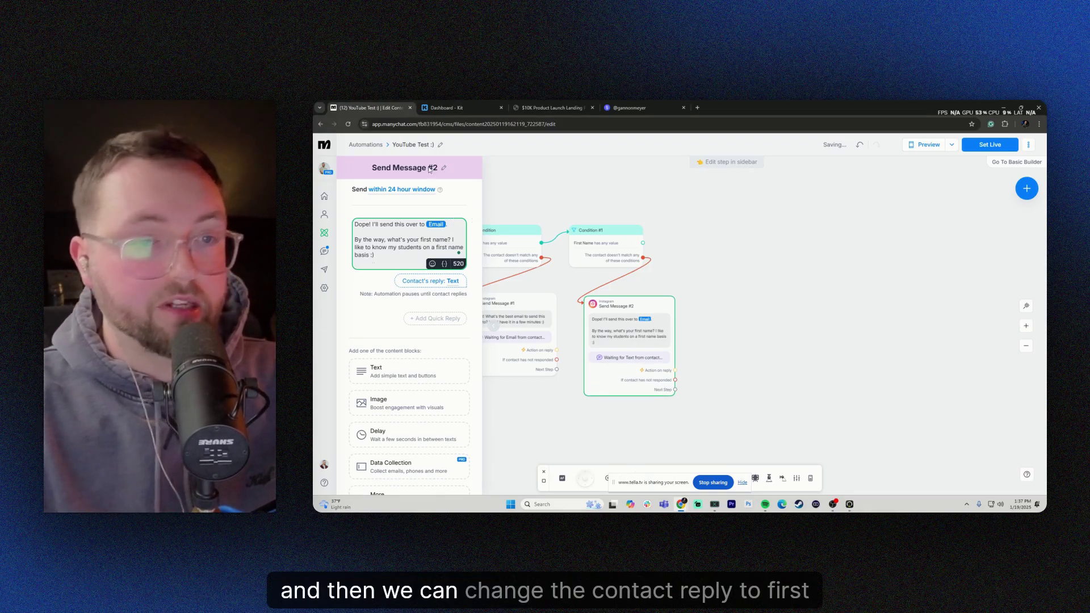
Step: Set the data collection's reply type to First name and correct the question's wording to "first-name basis"
left_click(451, 284)
left_click(536, 217)
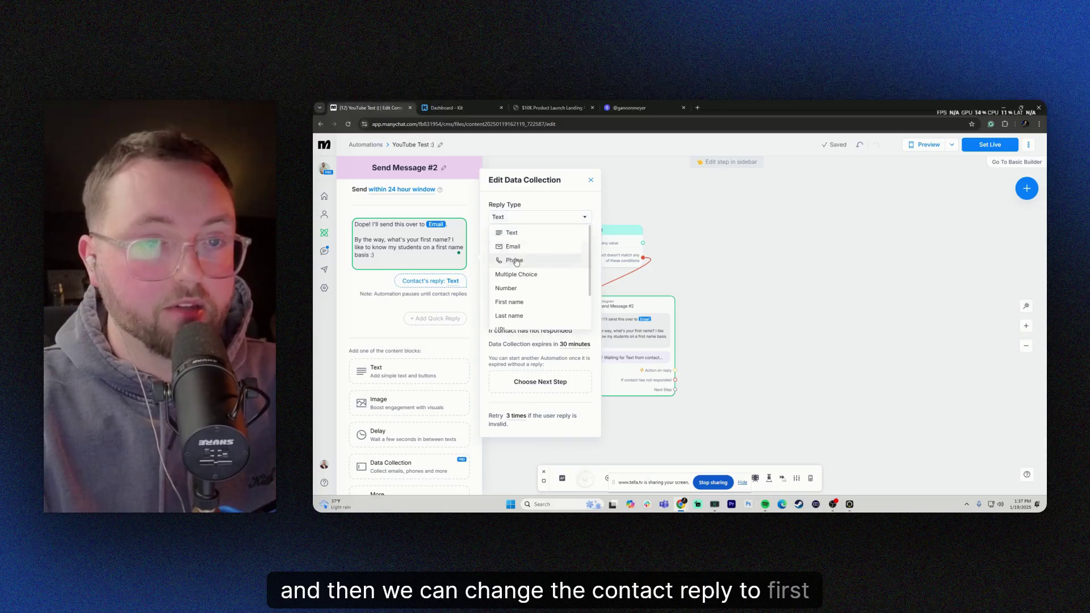
left_click(509, 302)
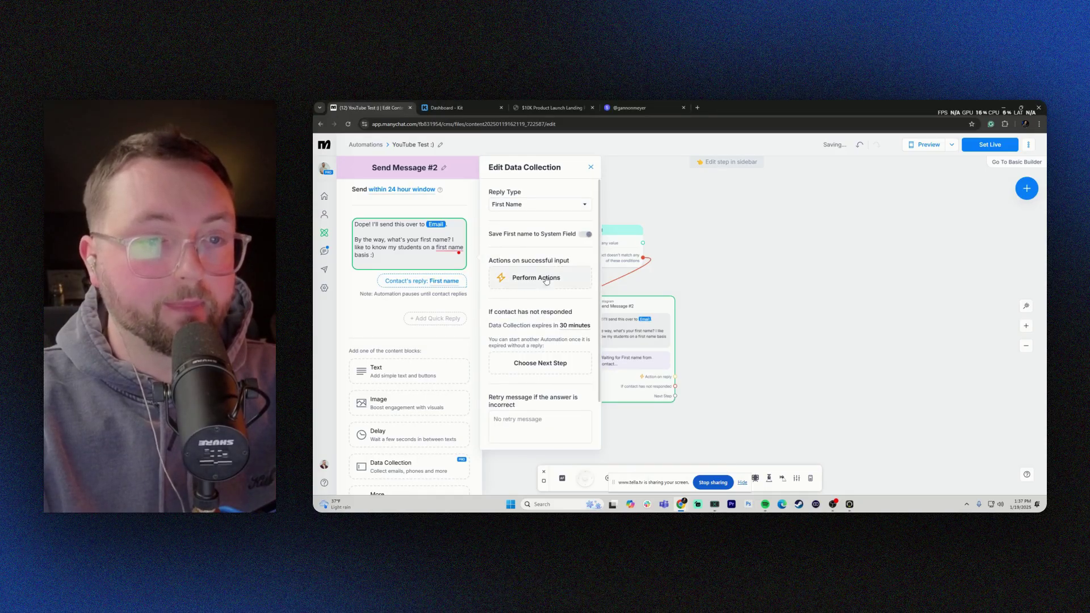
mouse_move(445, 246)
left_click(750, 320)
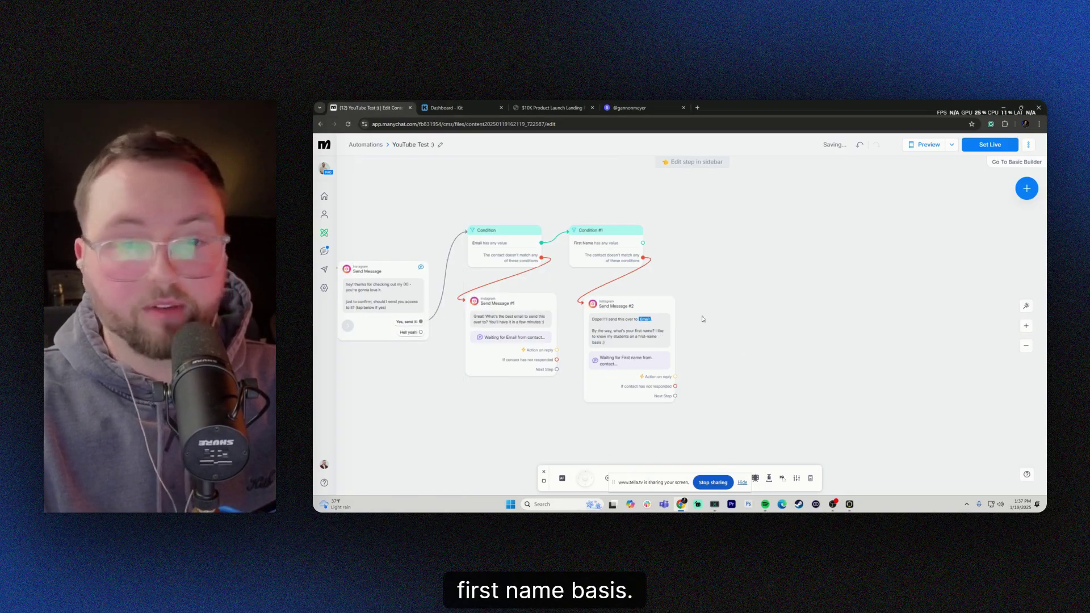
Step: Add an Instagram message for "If contact has not responded" on the email request message, placed below it
left_click_drag(688, 319, 834, 290)
scroll(834, 290, "down", 4)
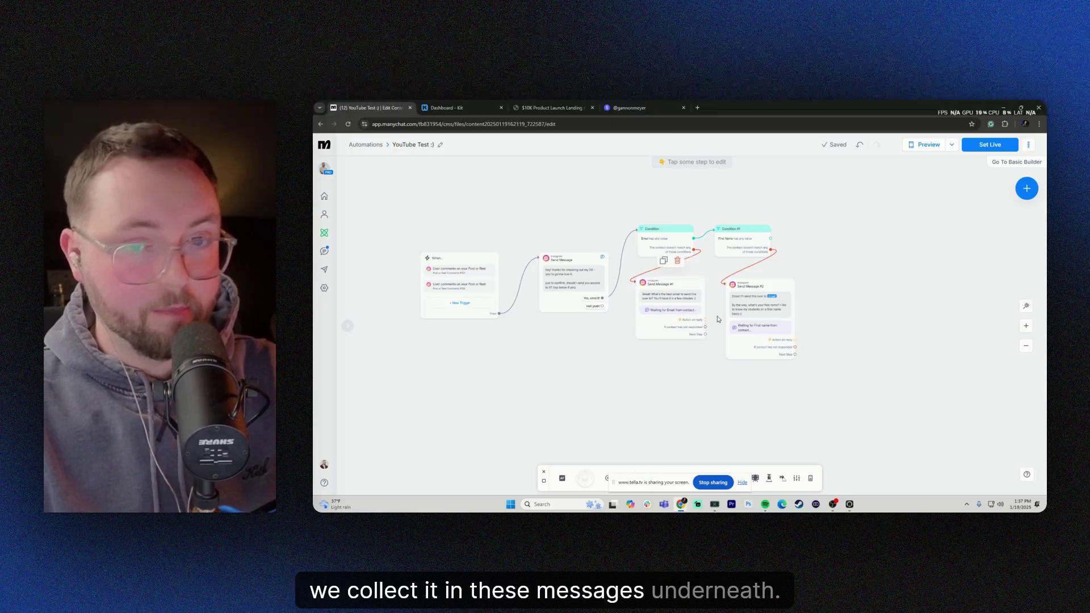
scroll(657, 305, "right", 3)
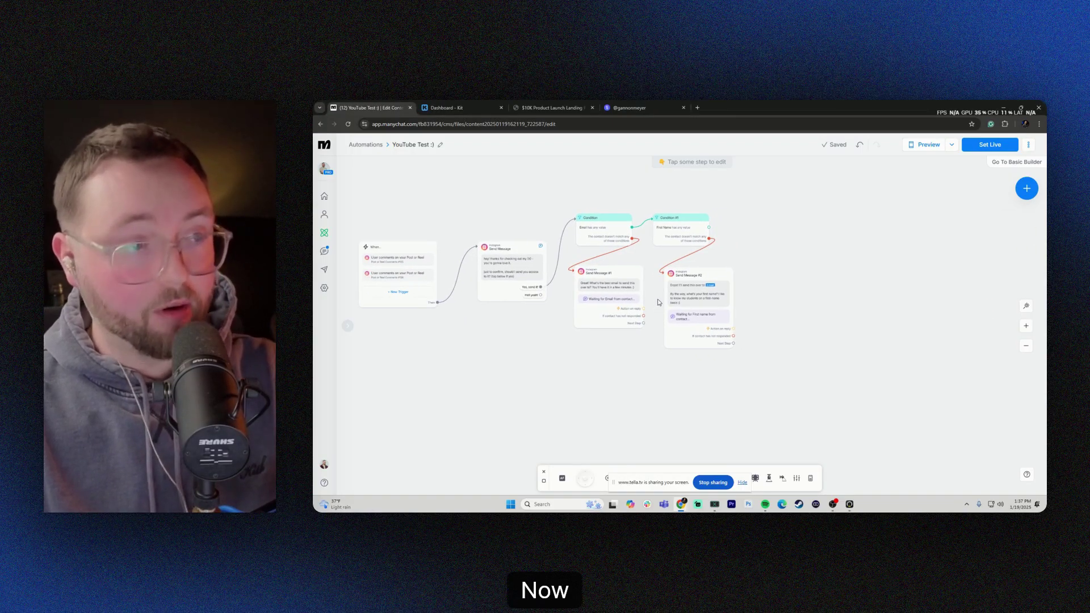
scroll(653, 312, "up", 3)
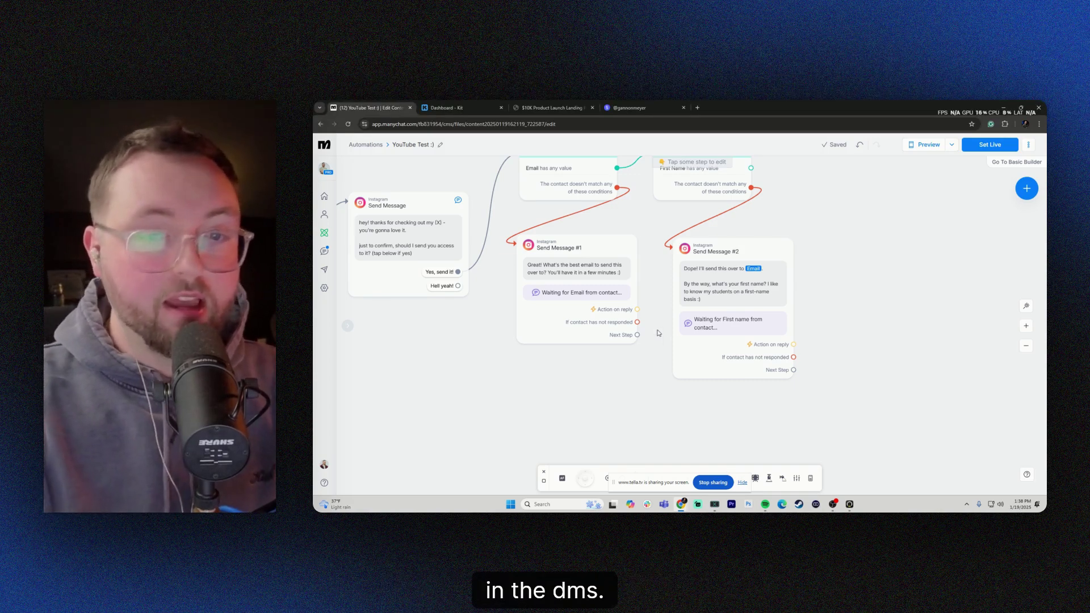
left_click(634, 324)
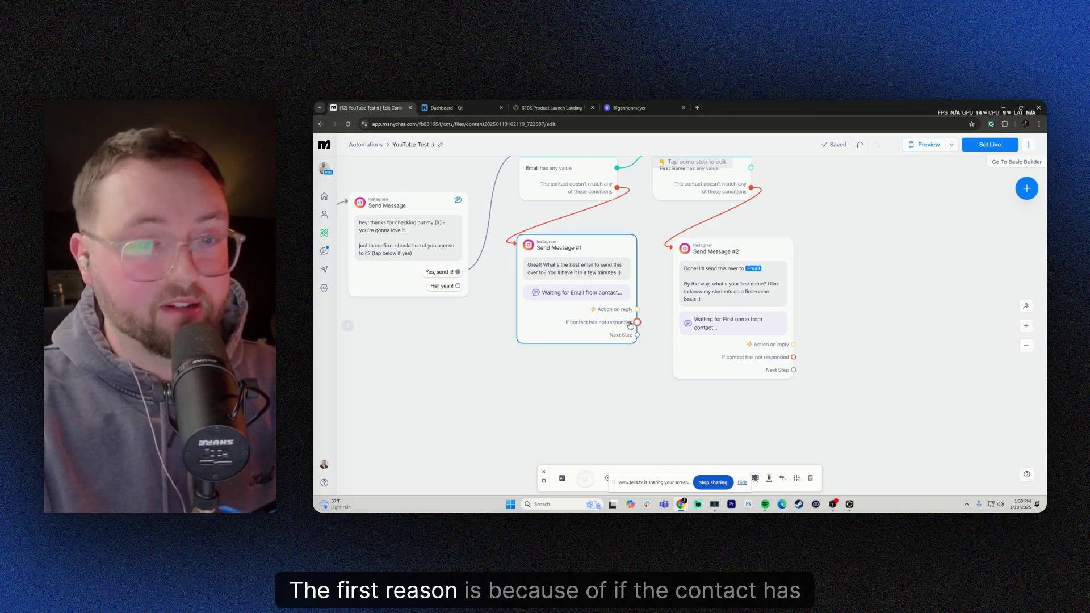
left_click(637, 323)
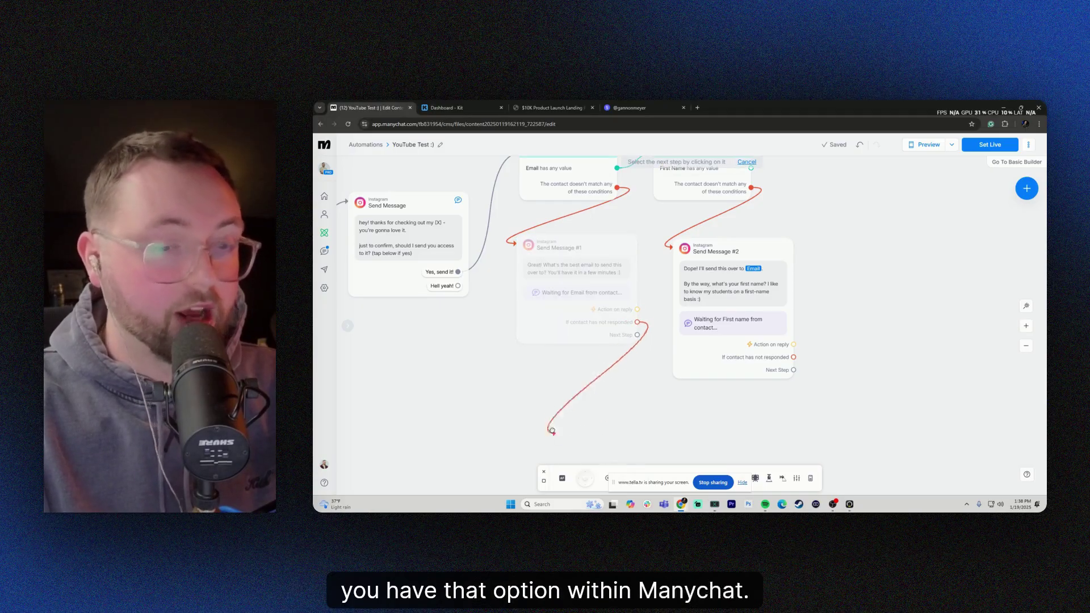
left_click(529, 410)
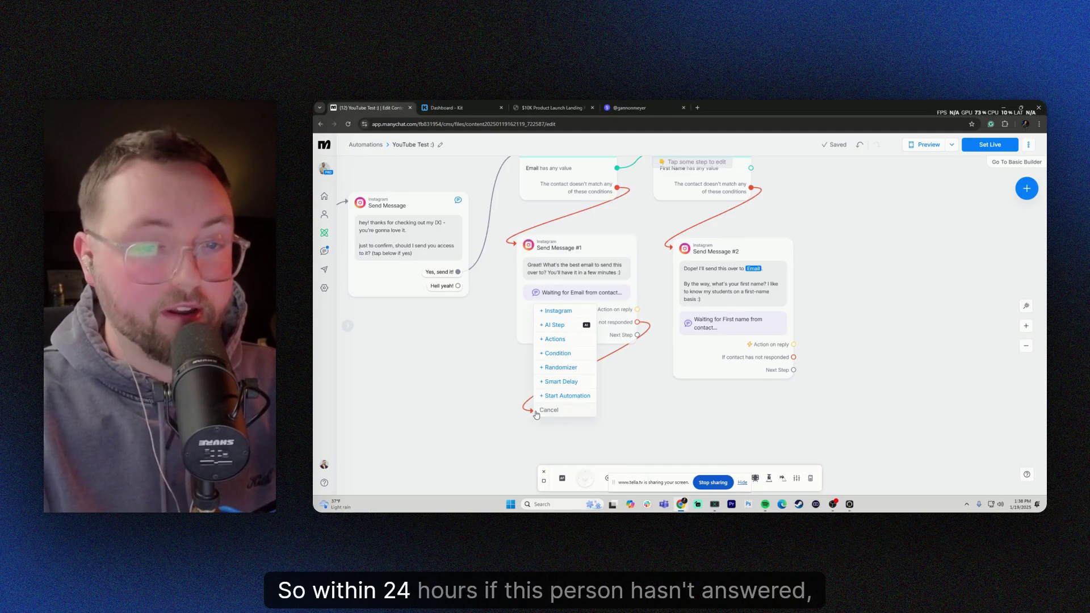
left_click(558, 311)
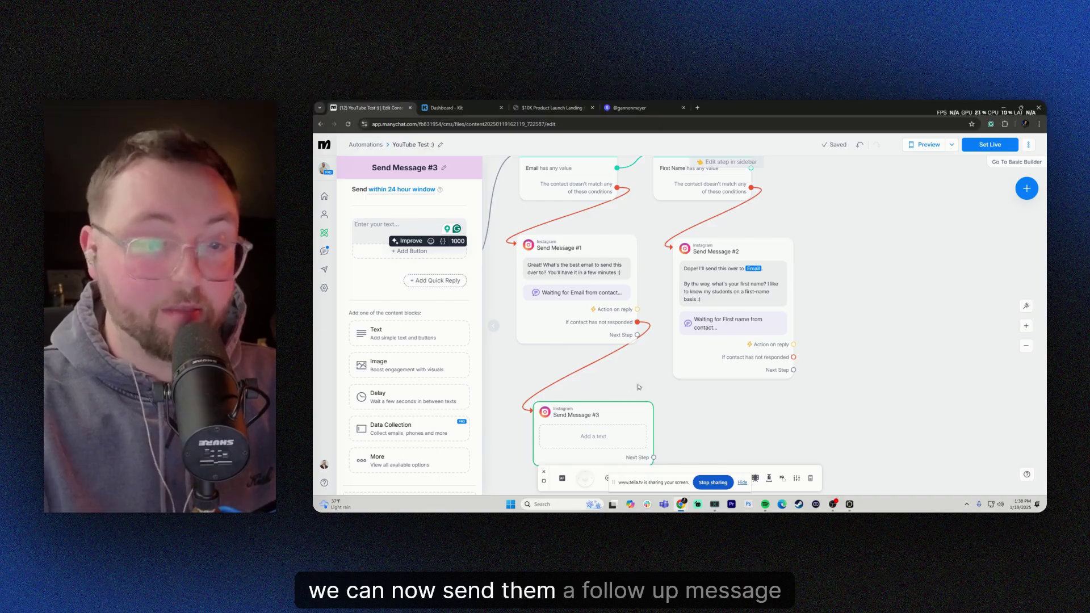
Step: Write the follow-up text "Hey! Didn't want this to get lost. Do you still want access to the [X]?"
scroll(639, 386, "down", 4)
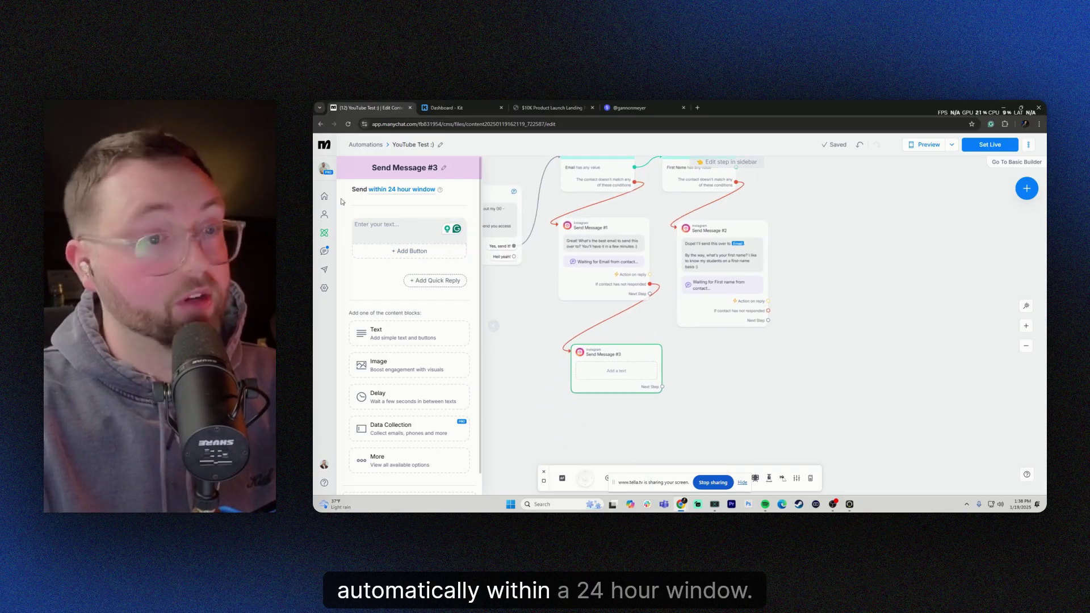
left_click(405, 227)
type("H")
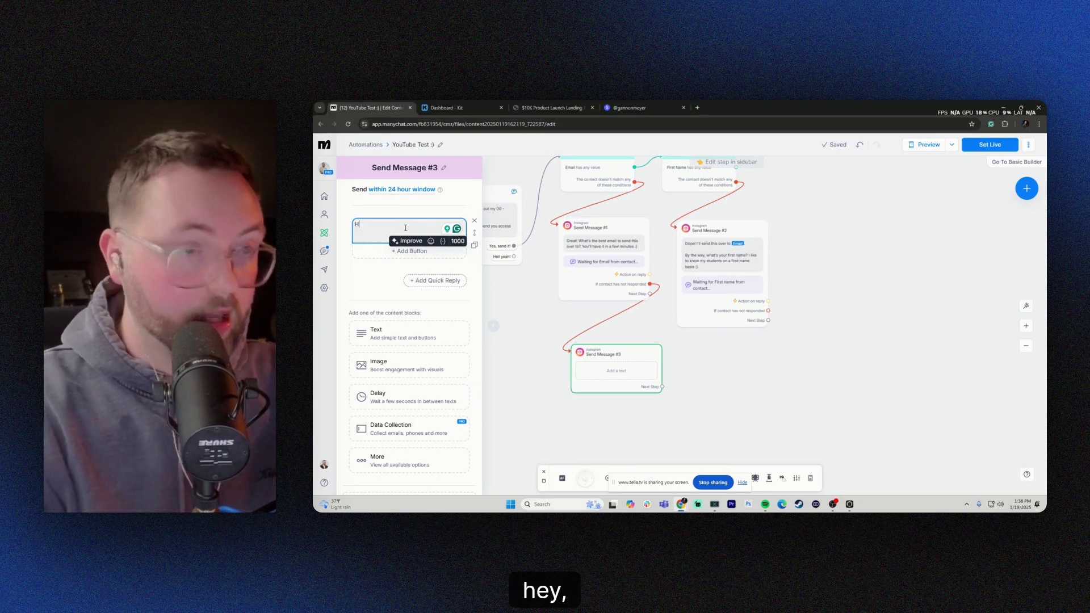
type("ey! Didn't want this t")
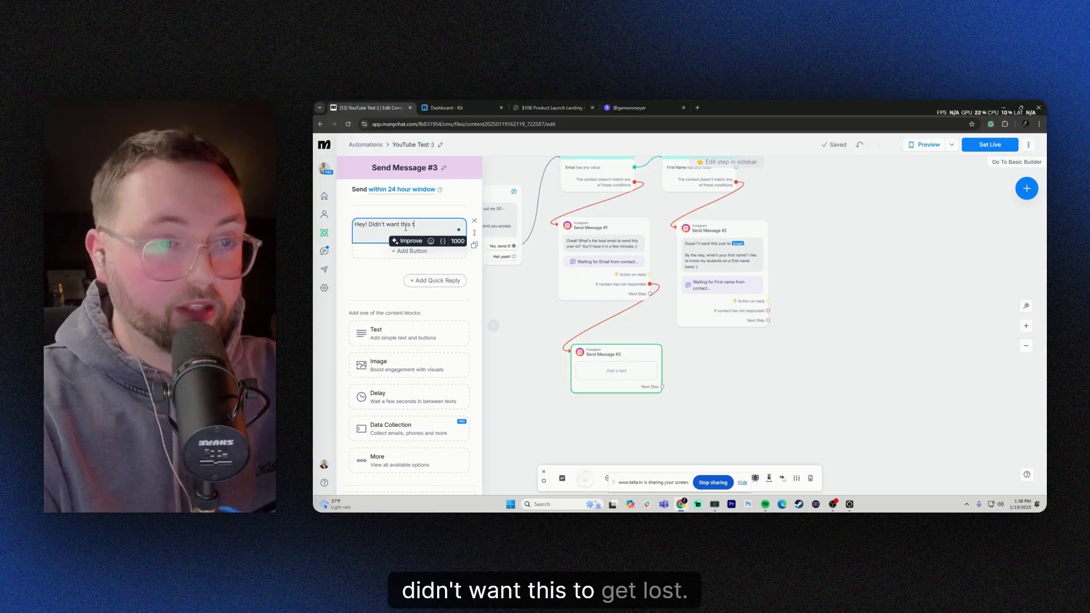
type("o get lost. Do you still")
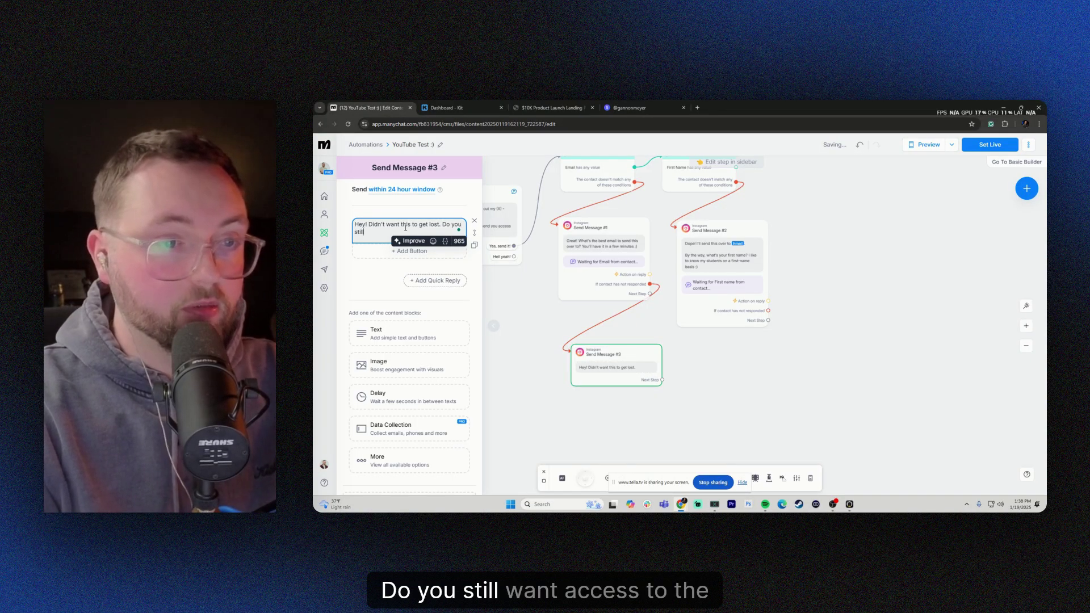
type(" want access to the {X}?")
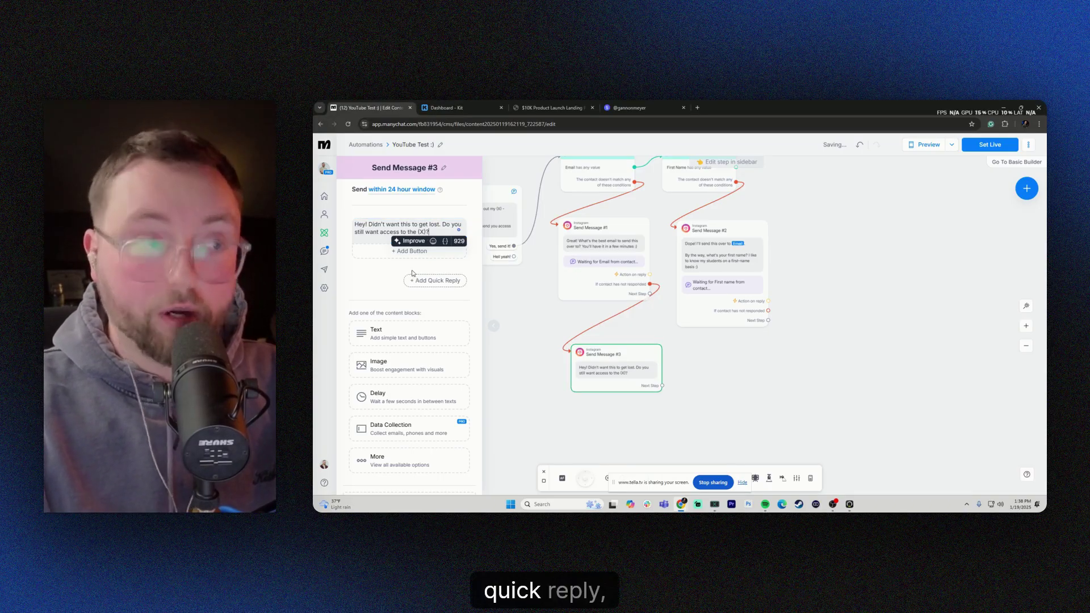
Step: Add the quick replies "Send it over!" and "Absolutely!" to the follow-up message
left_click(435, 280)
type("Send it over!")
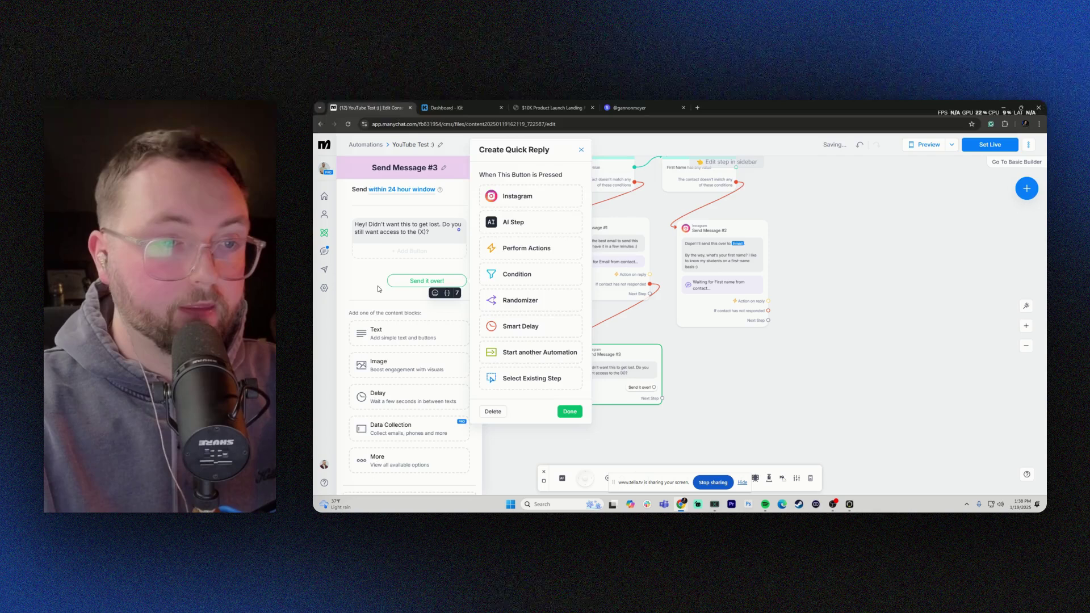
left_click(379, 289)
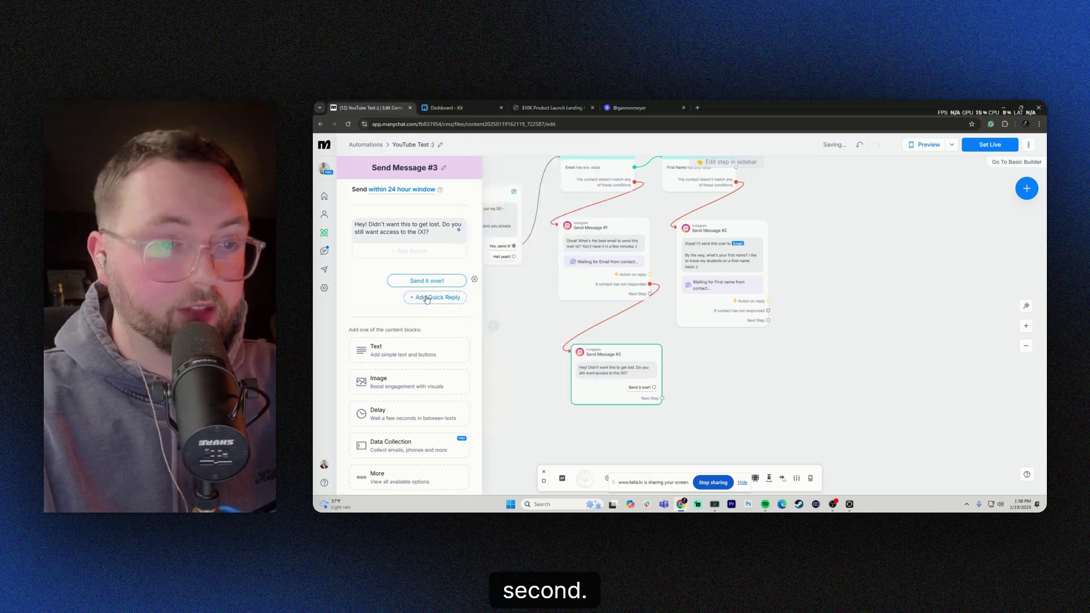
left_click(427, 297)
type("Absolutely!")
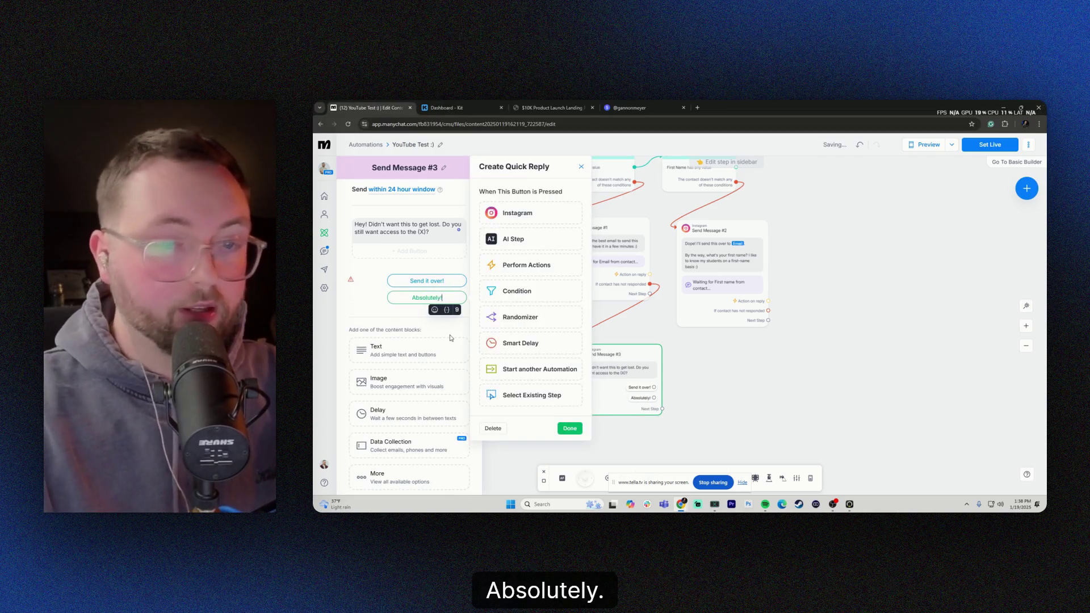
left_click(570, 428)
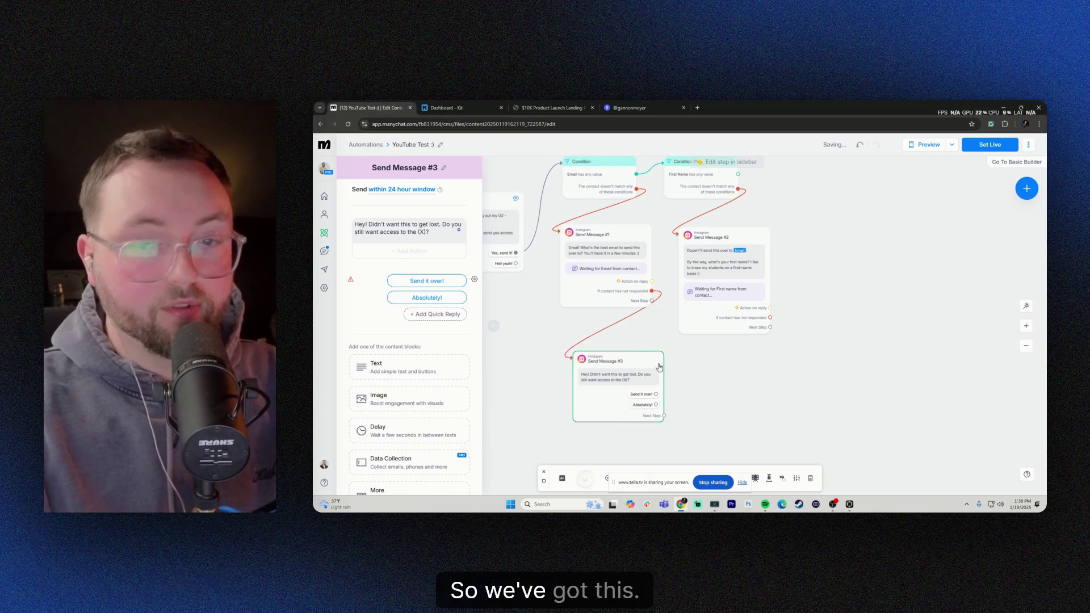
Step: Move the follow-up message below the two request messages and link the first-name request's "If contact has not responded" output to it
left_click_drag(659, 357, 737, 382)
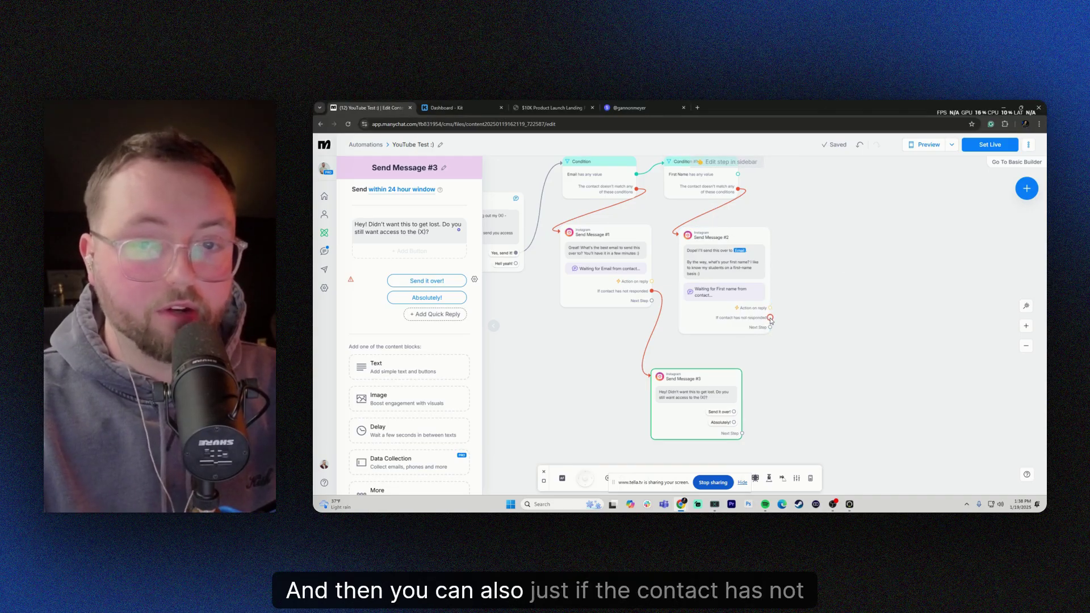
scroll(763, 334, "up", 1)
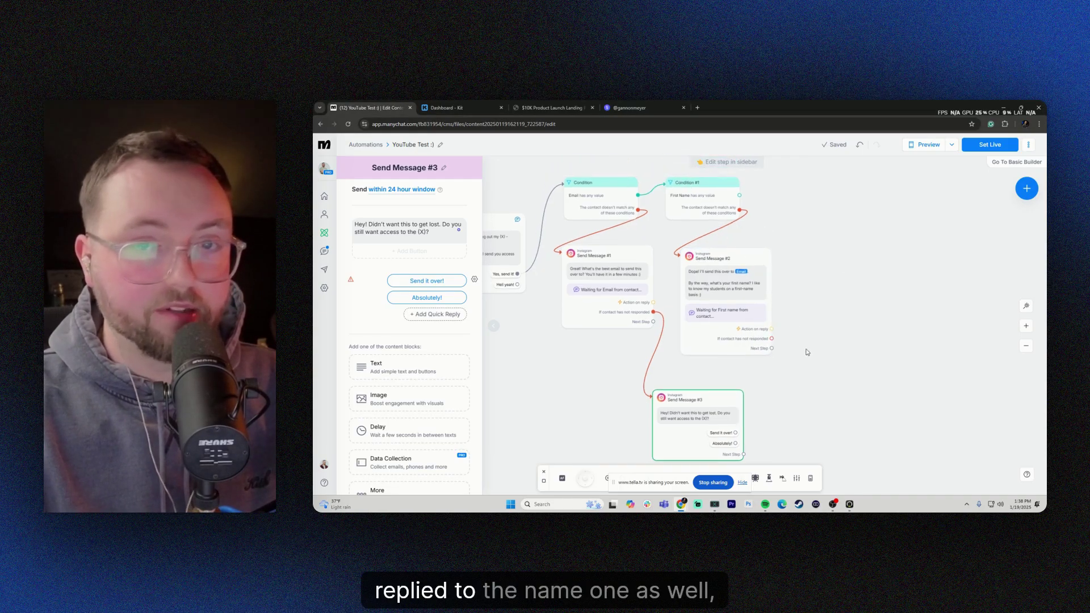
left_click(772, 339)
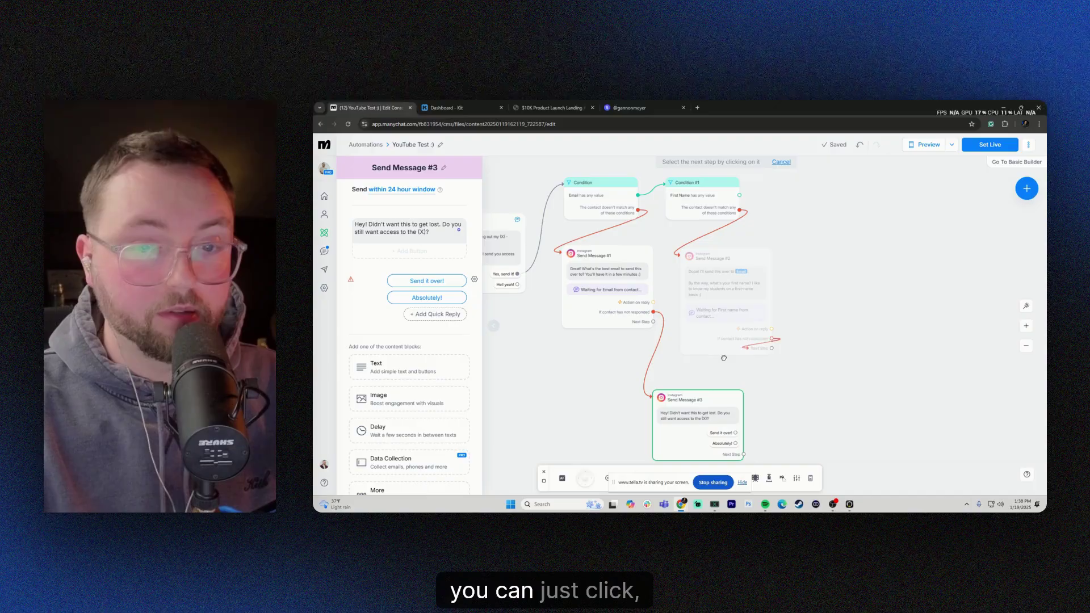
left_click(669, 411)
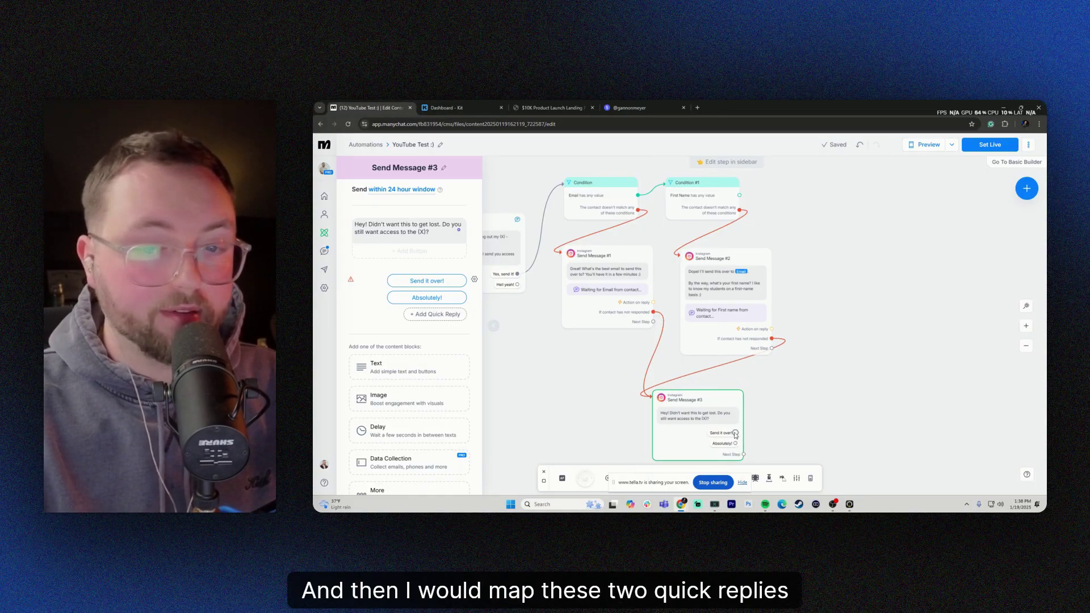
Step: Connect the follow-up's quick replies "Send it over!" and "Absolutely!" back to the Email condition
left_click(735, 433)
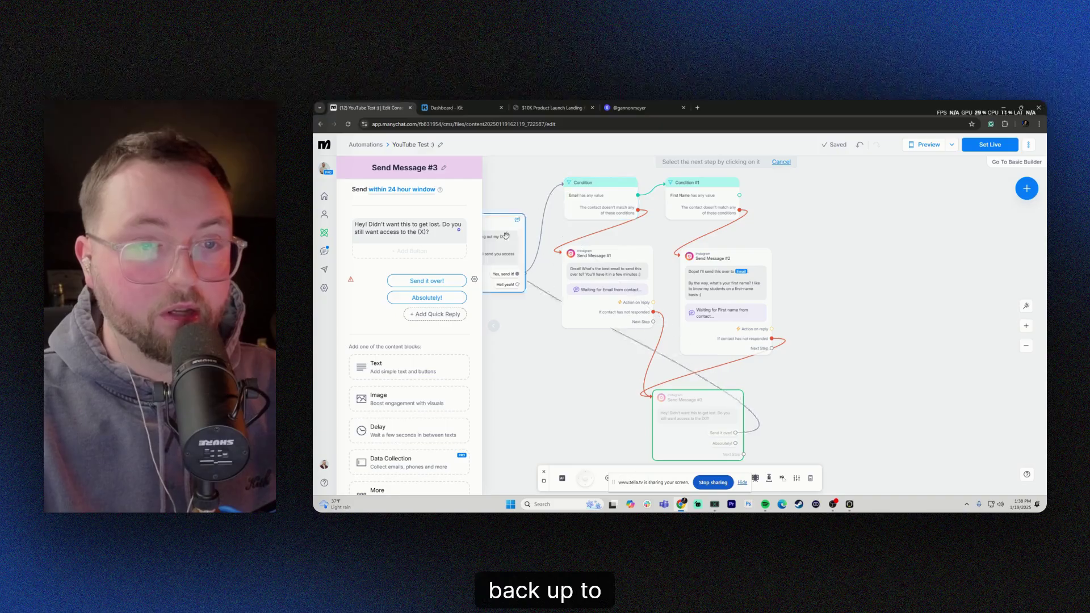
left_click(569, 190)
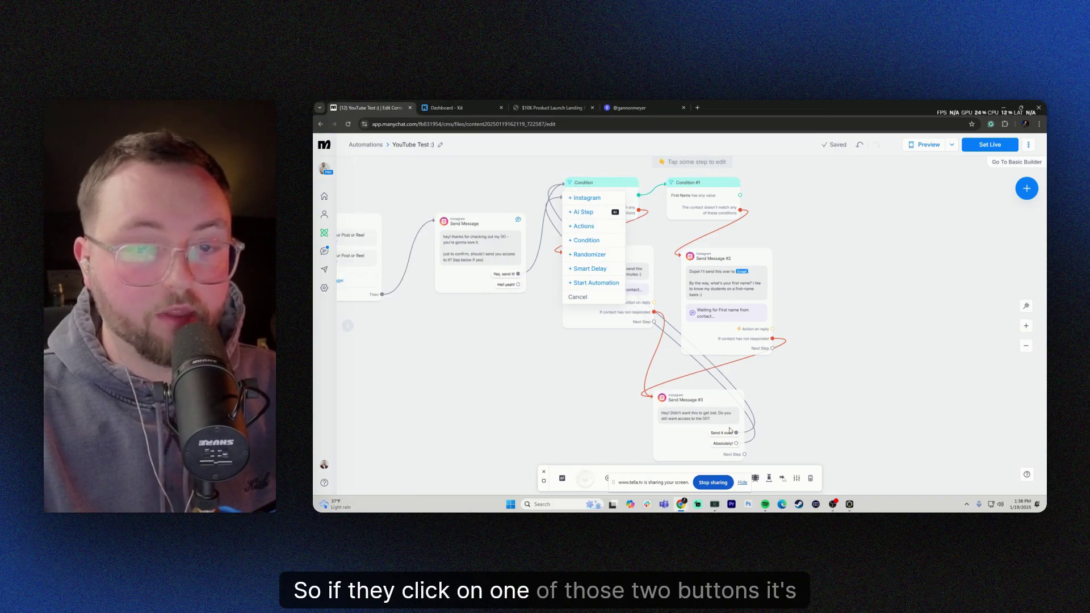
left_click(604, 256)
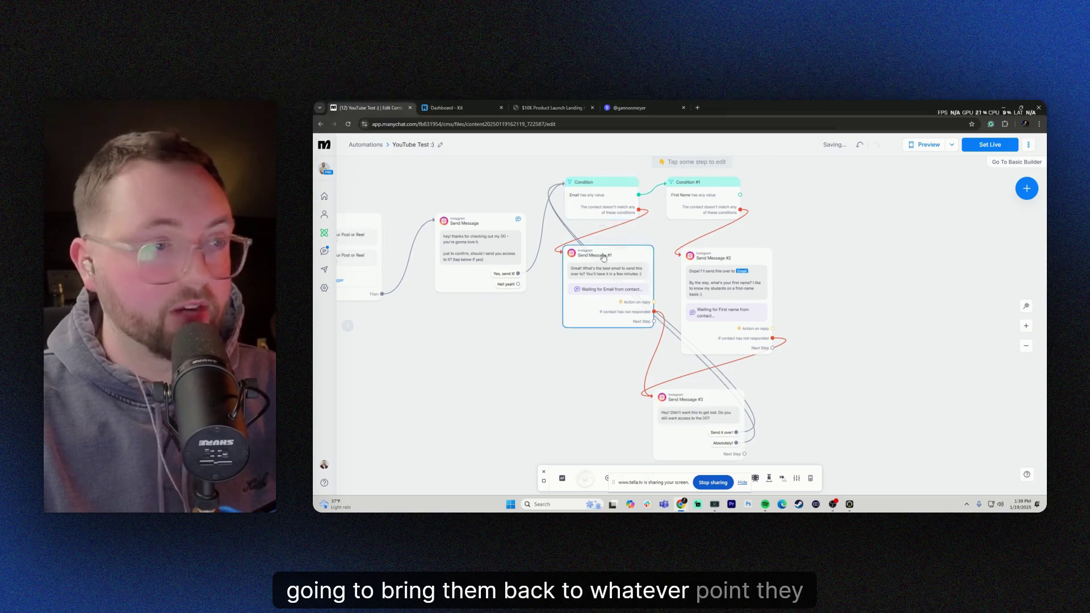
Step: Examine how the follow-up's quick replies route contacts back through the Email and First Name conditions
left_click_drag(802, 304, 785, 323)
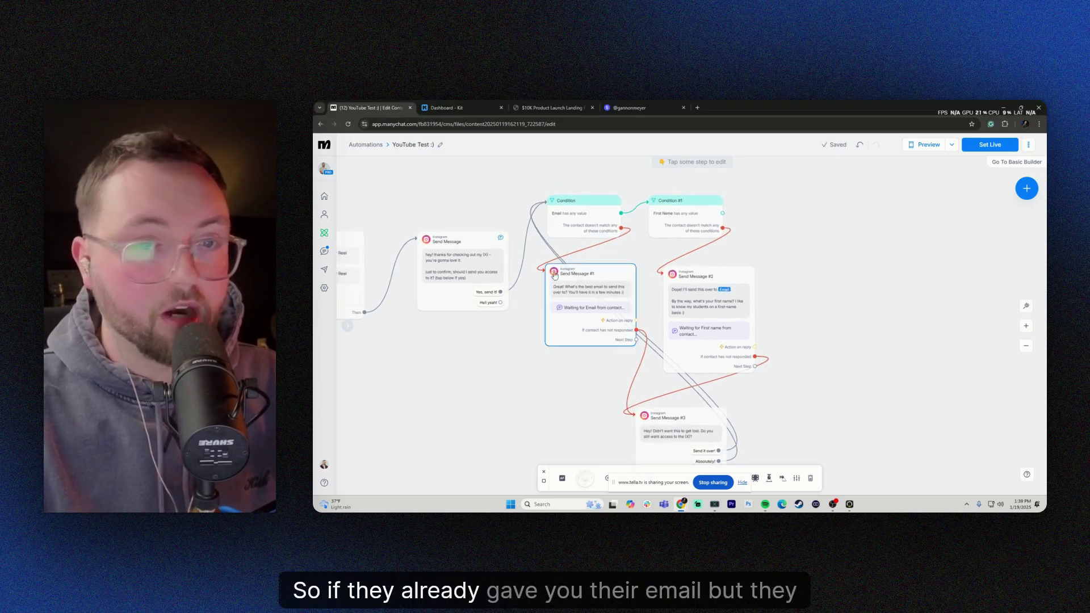
left_click(714, 335)
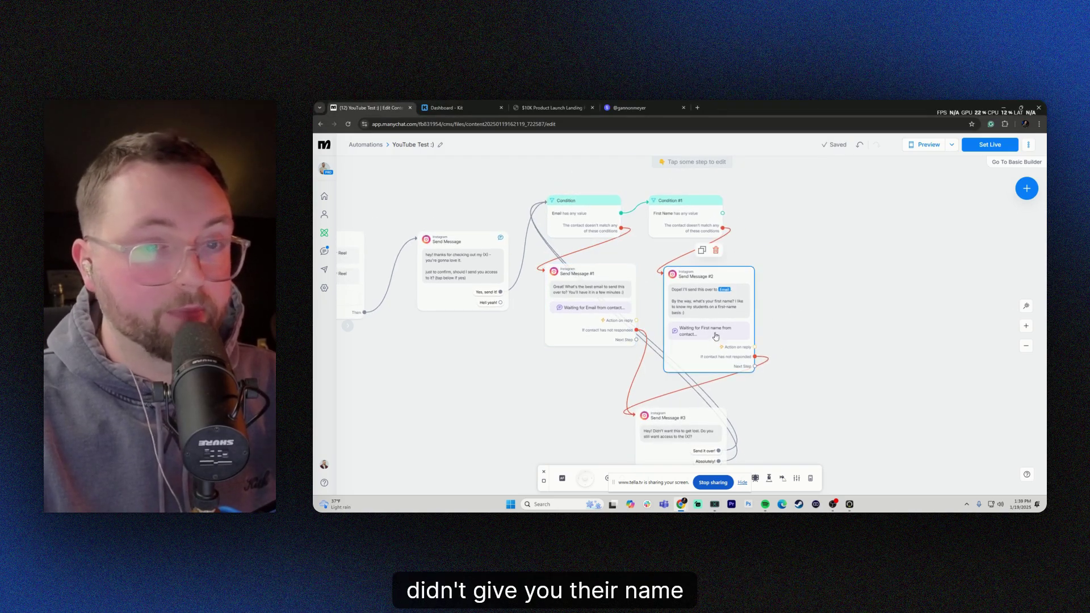
scroll(712, 363, "down", 3)
left_click(707, 399)
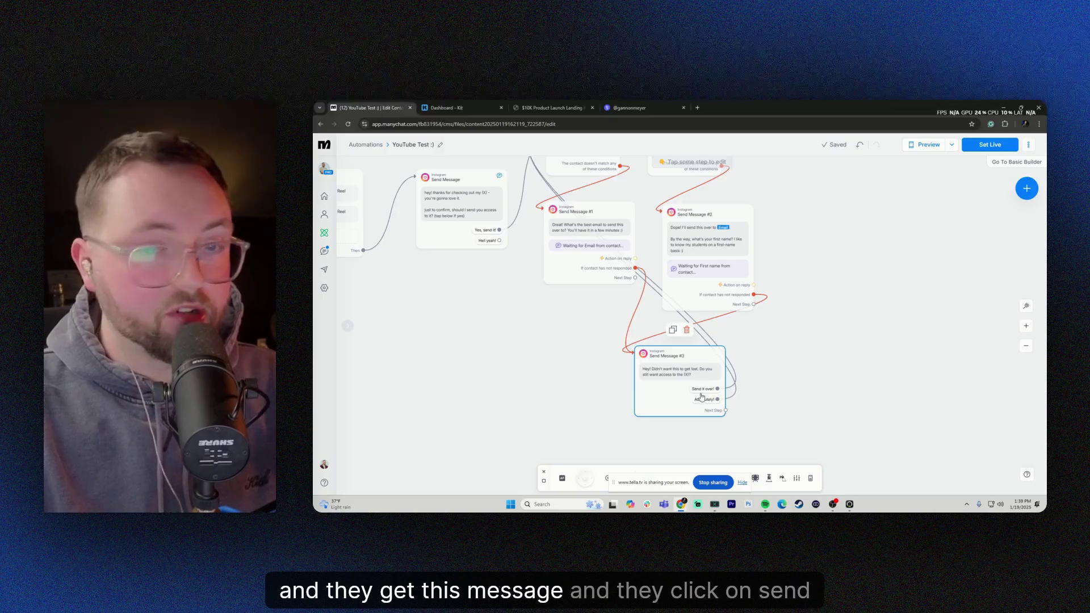
scroll(811, 370, "up", 3)
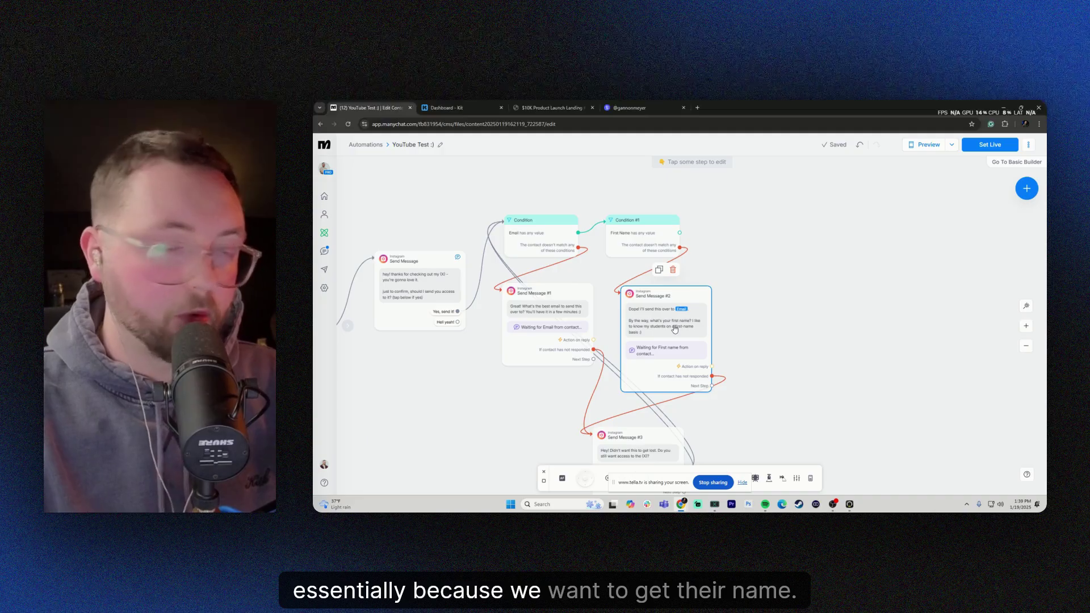
left_click_drag(757, 281, 701, 240)
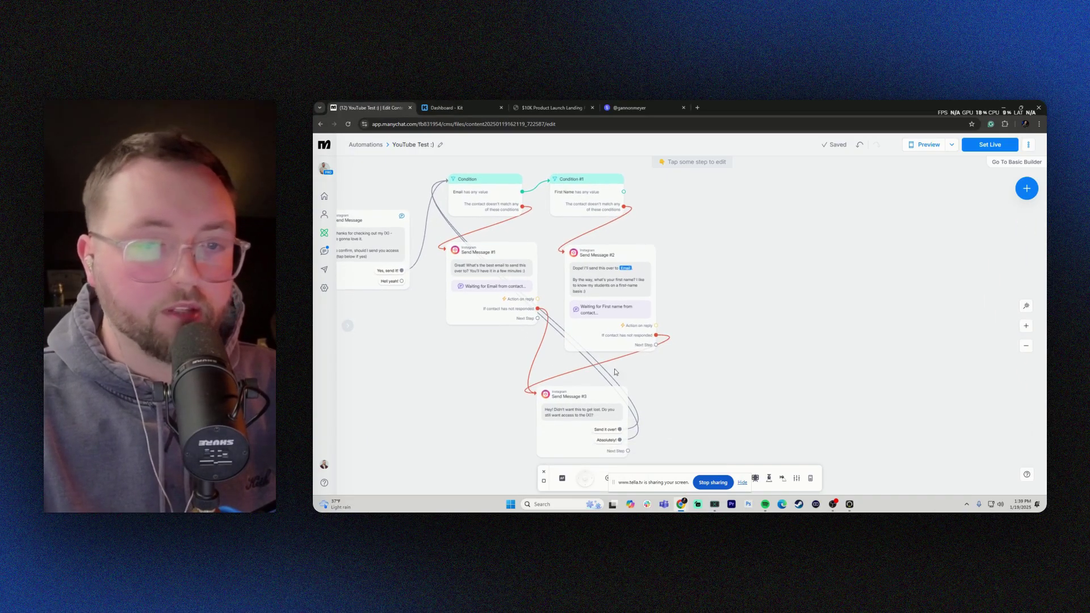
Step: Connect the email request message's Next Step to the First Name condition
scroll(509, 319, "up", 2)
left_click(537, 319)
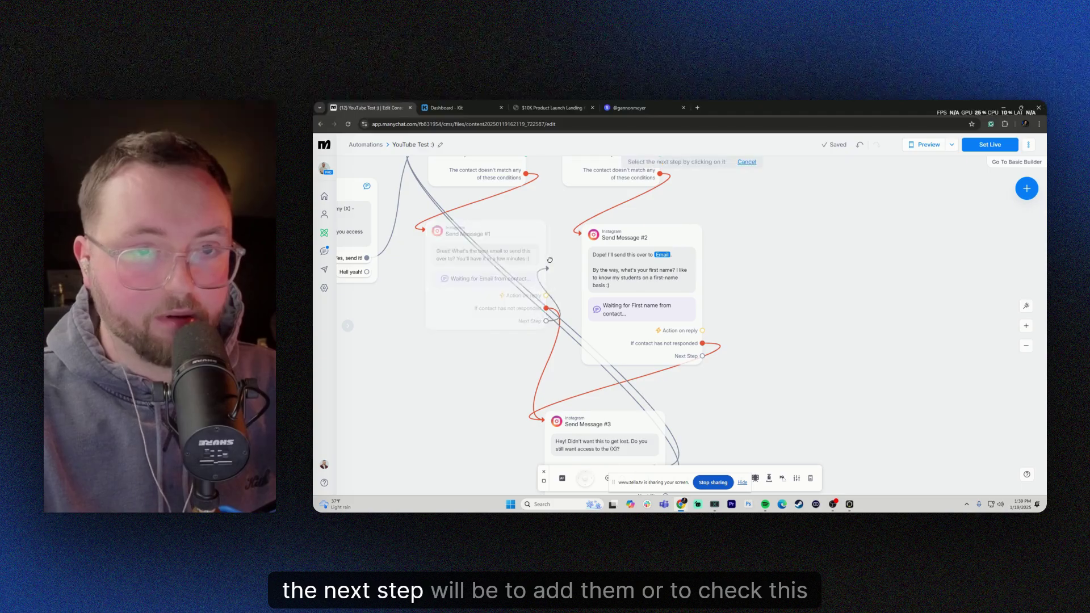
left_click(584, 168)
scroll(562, 238, "up", 2)
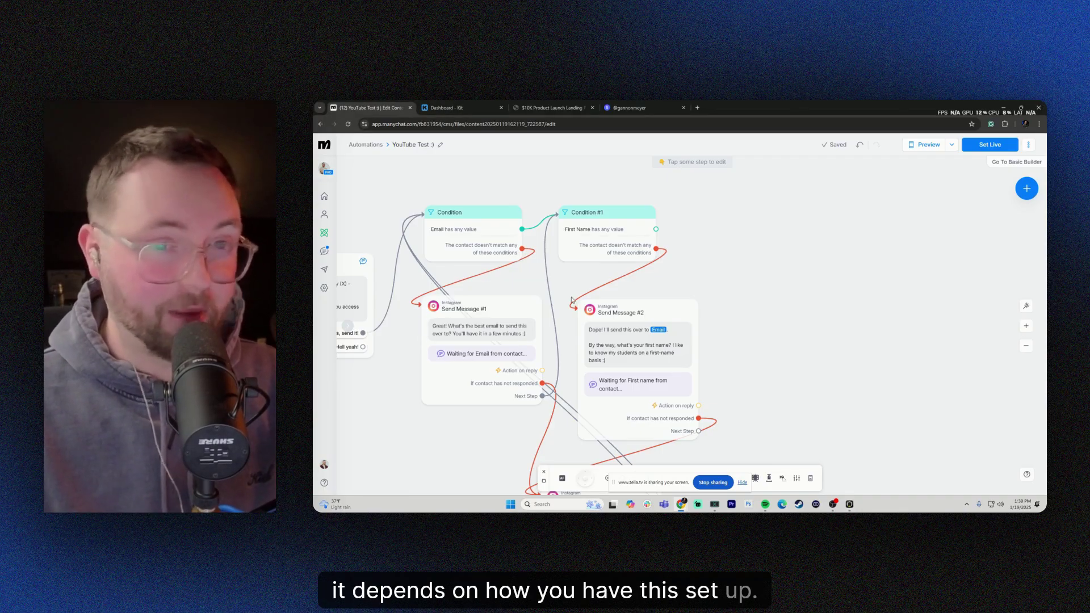
mouse_move(547, 293)
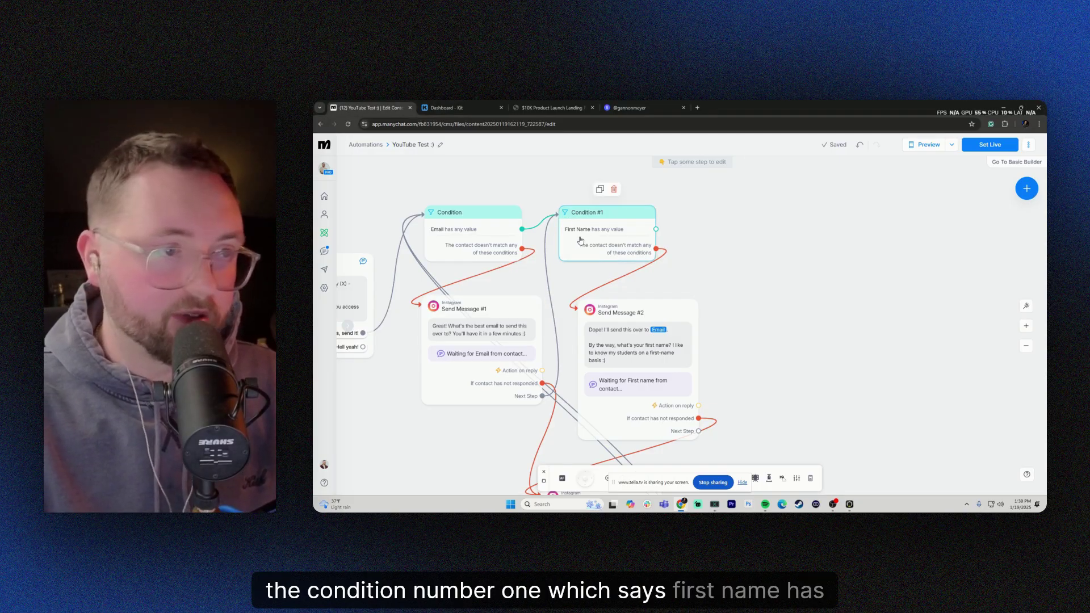
Step: Add an Instagram message as the first-name request's next step, with a 3-second delay placed above its text block
scroll(624, 258, "down", 3)
scroll(624, 258, "right", 3)
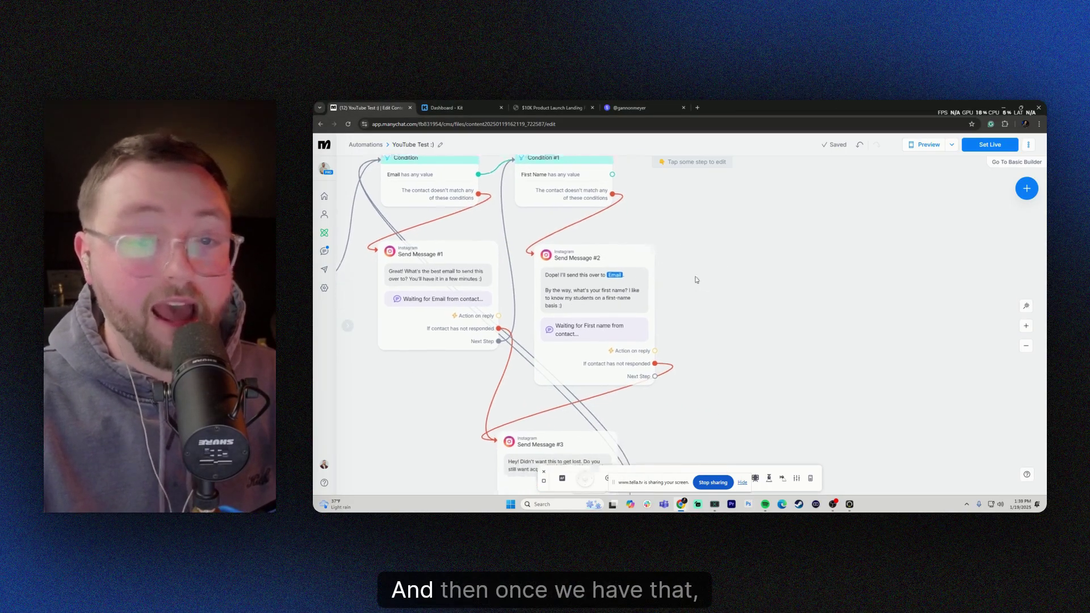
left_click(610, 366)
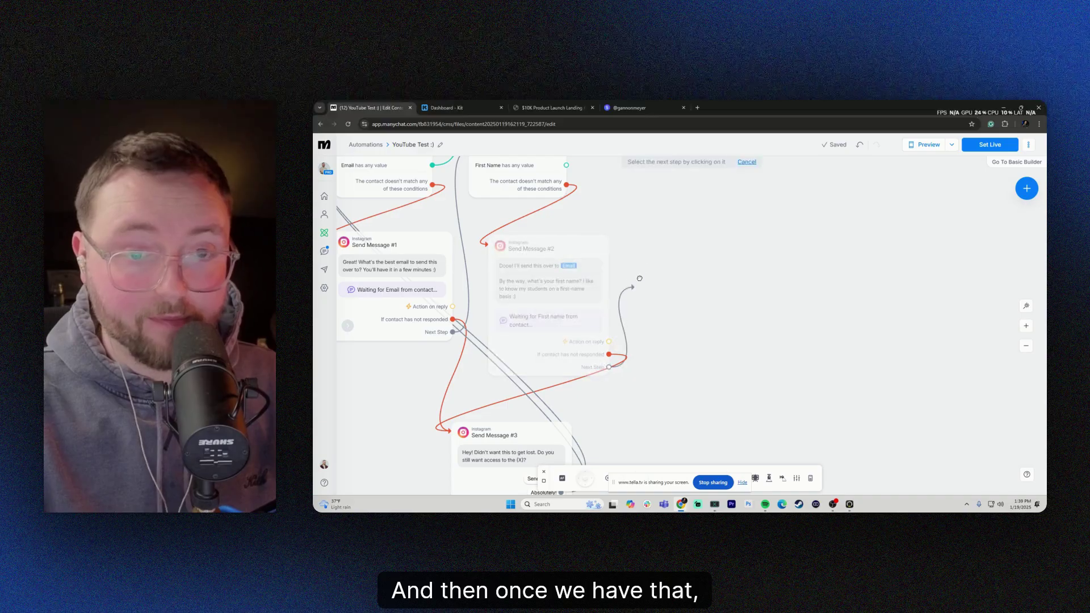
left_click(670, 224)
left_click(690, 225)
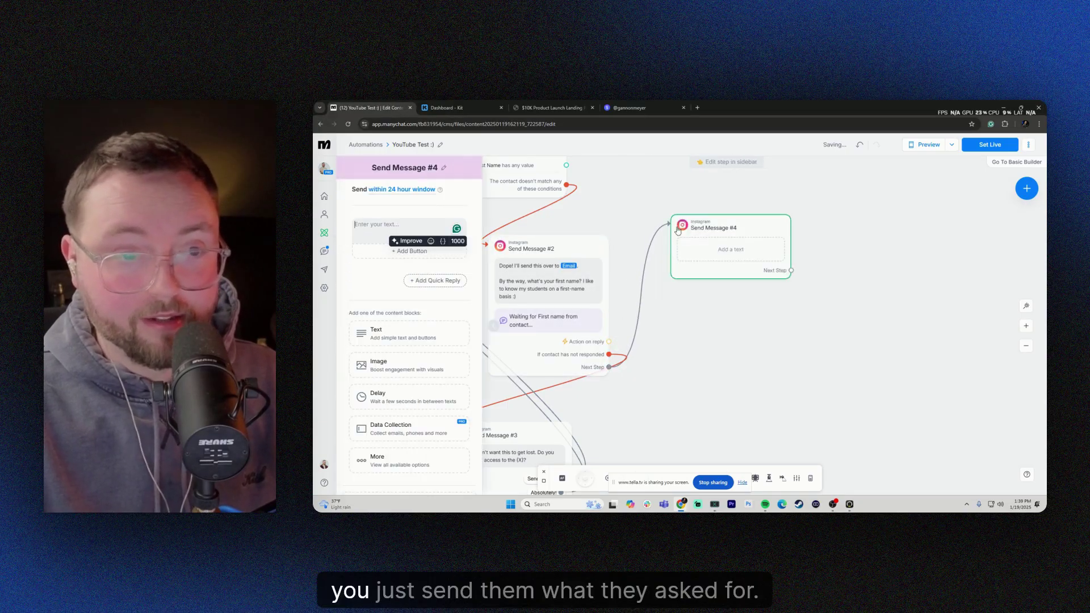
left_click(395, 400)
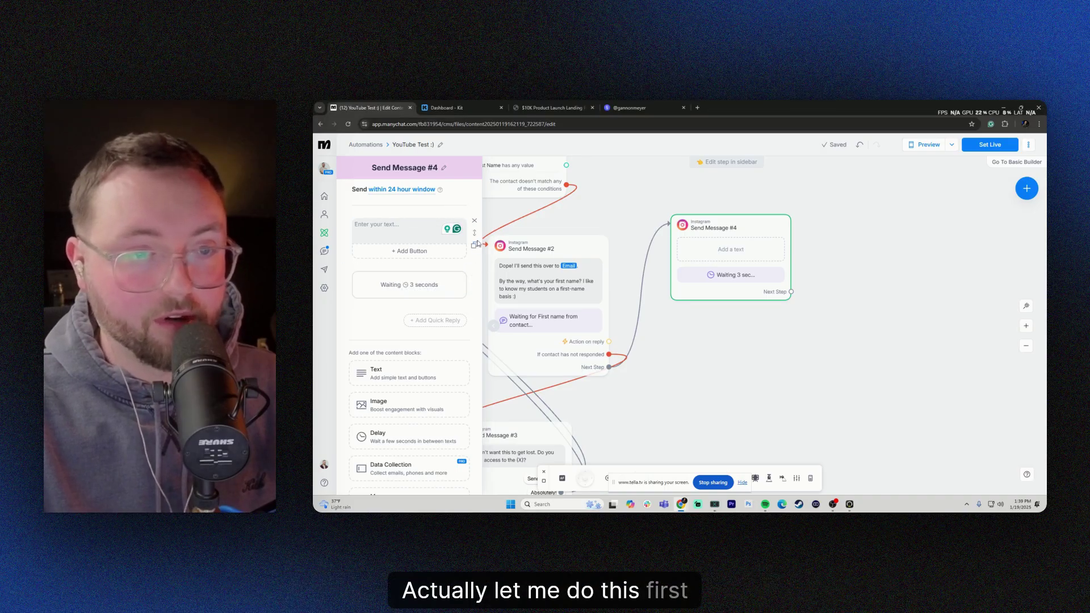
left_click_drag(471, 292, 472, 230)
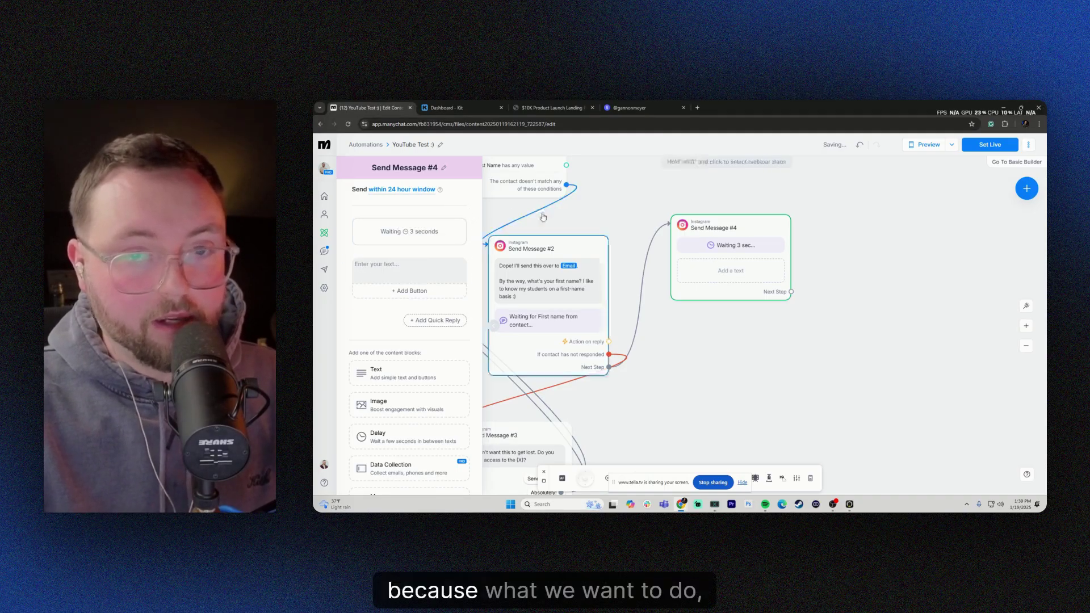
Step: Move the new delayed message farther from the first-name request and delete the connection between them
left_click(720, 206)
left_click_drag(724, 225, 840, 265)
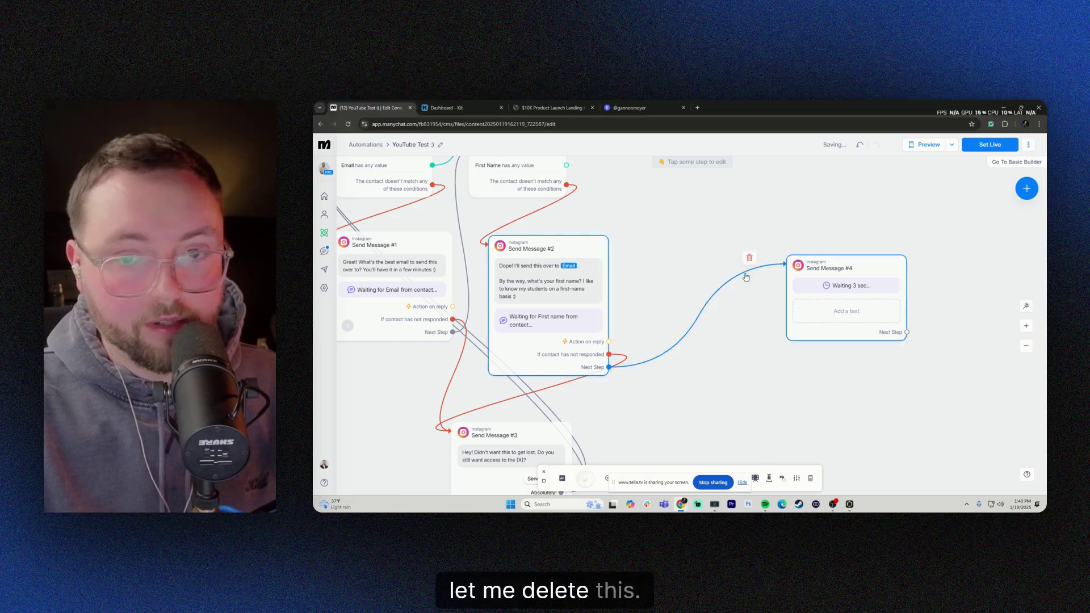
left_click(709, 299)
Step: Add an Actions step as the first-name request's next step, in the gap before the delayed message
left_click(608, 367)
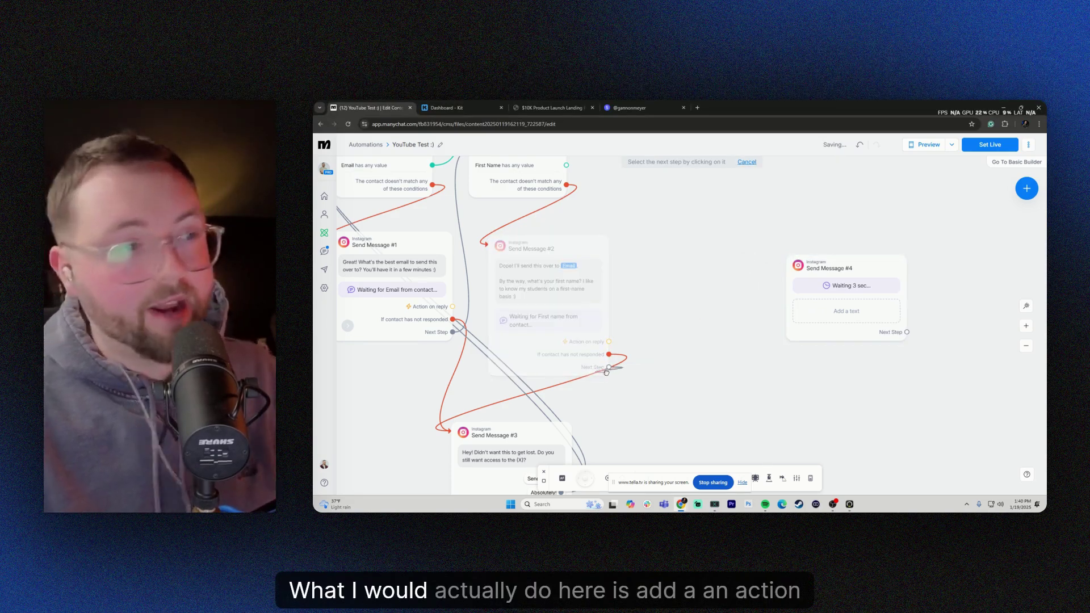
left_click(648, 265)
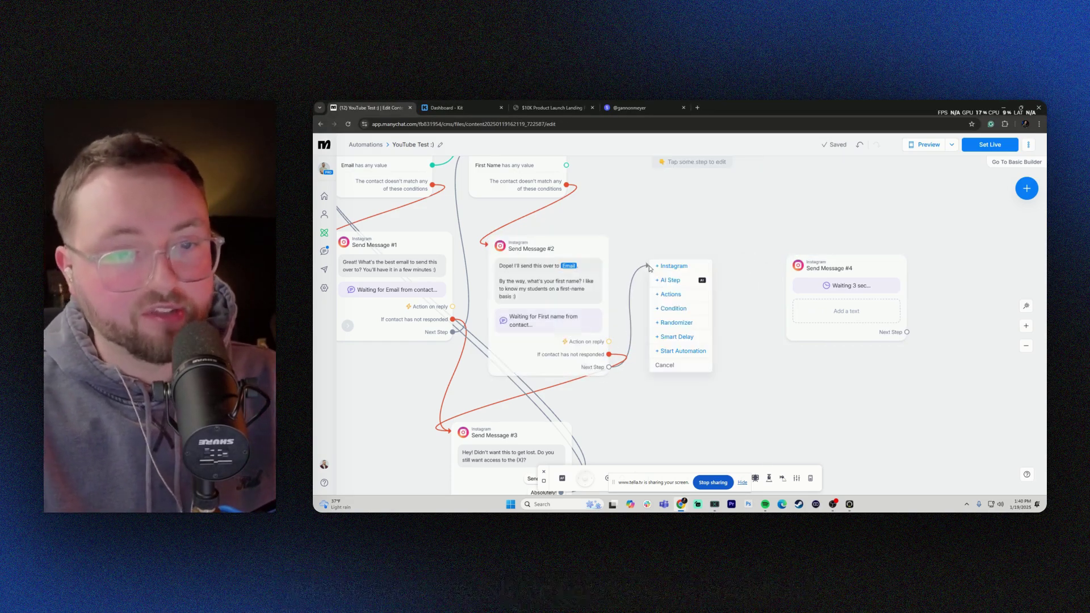
left_click(608, 368)
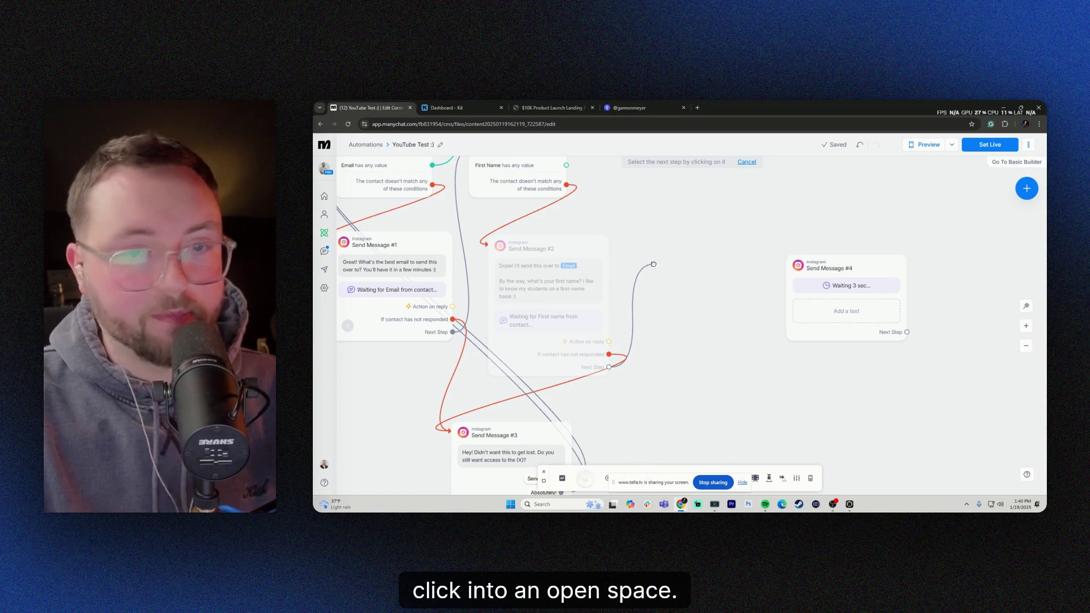
left_click(659, 262)
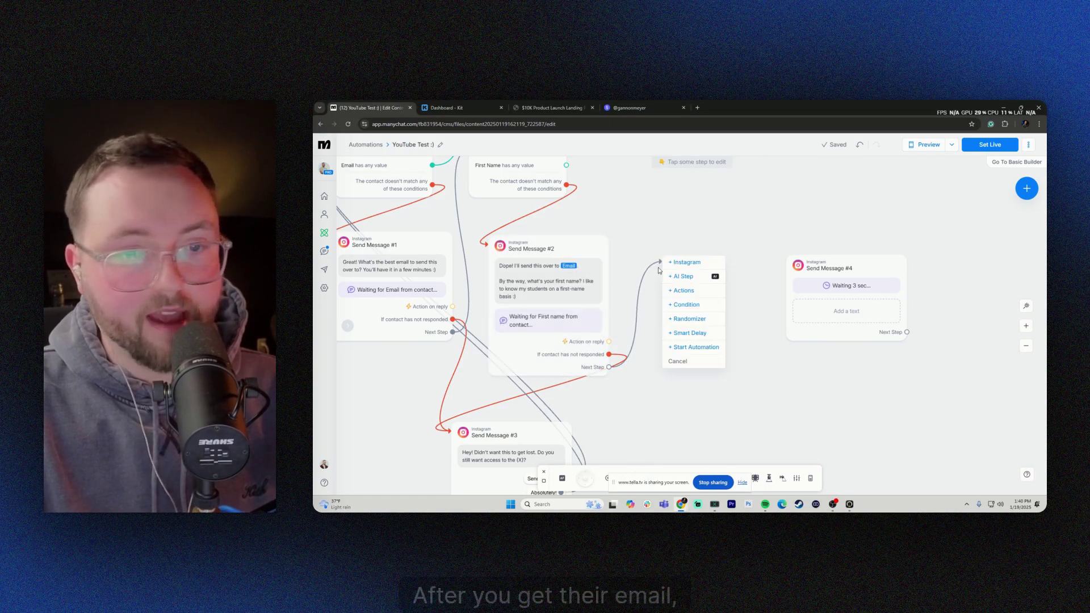
left_click(691, 293)
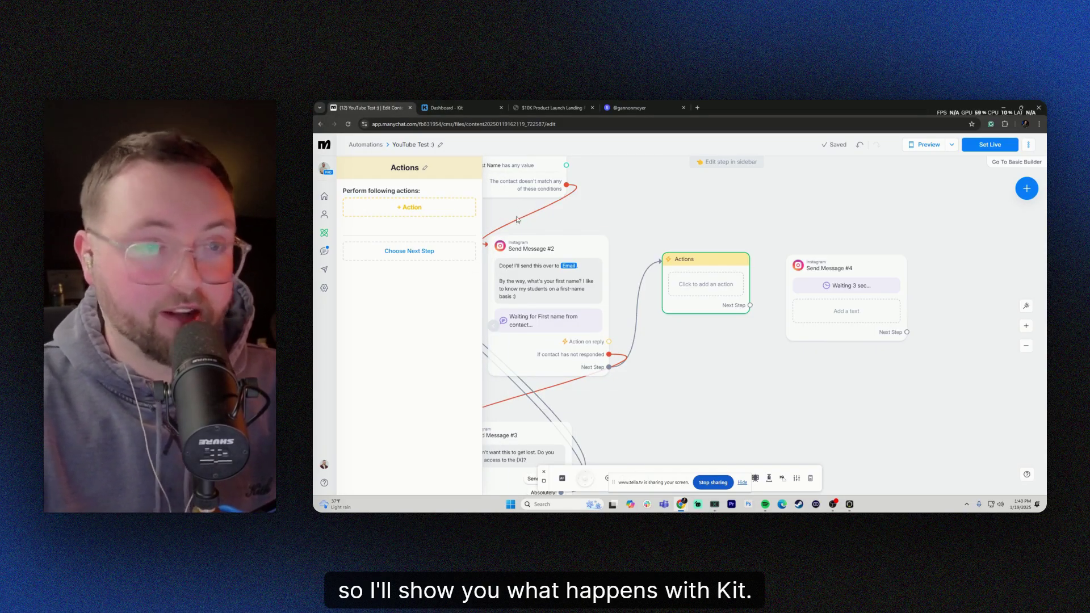
Step: Add the ConvertKit action "Add Contact to Sequence" to the Actions step
left_click(419, 210)
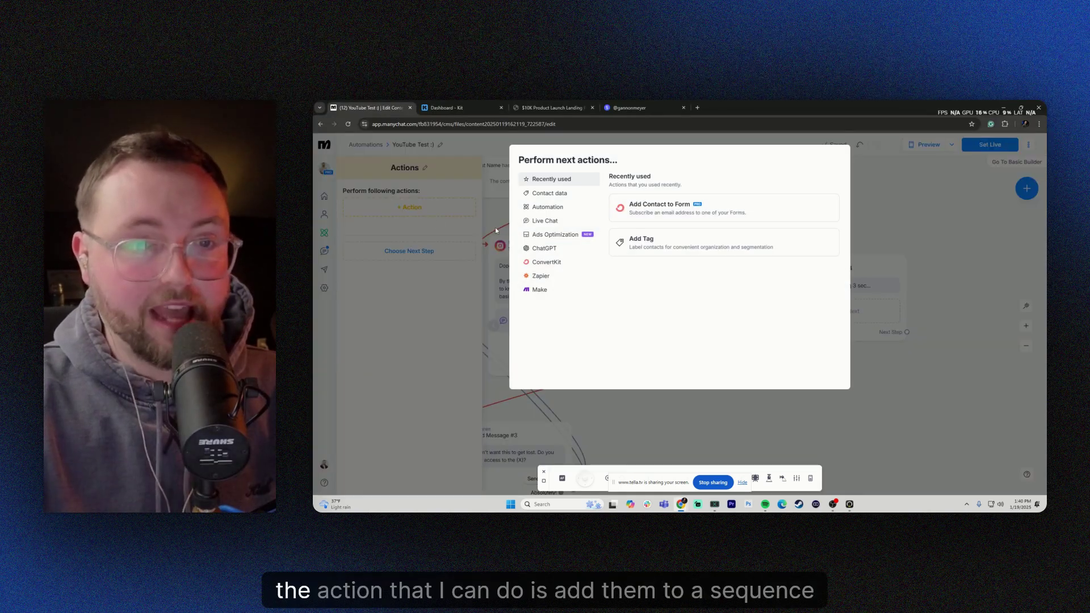
left_click(546, 264)
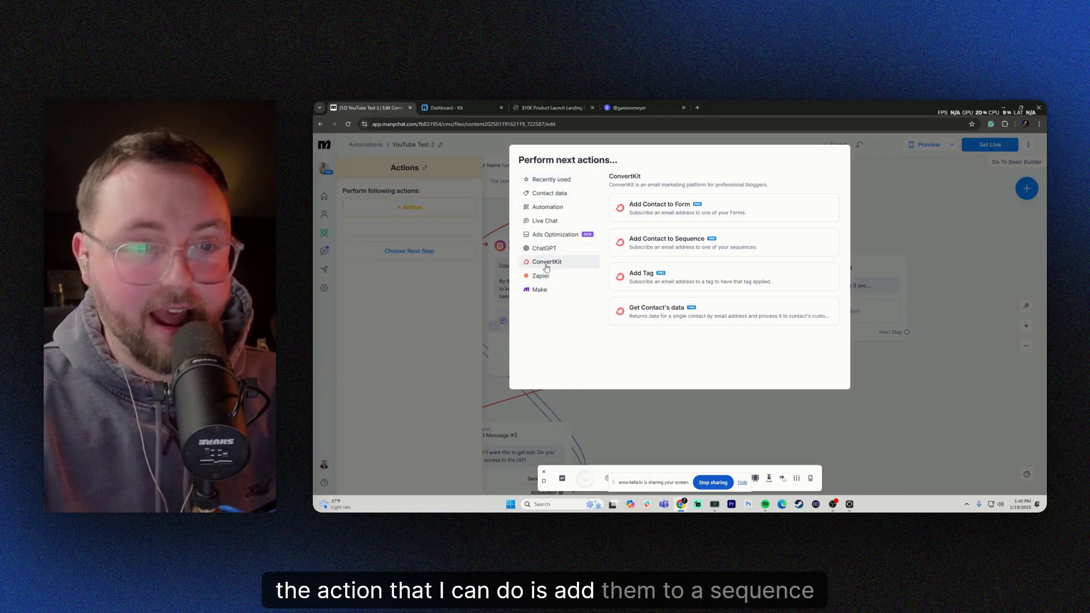
left_click(653, 244)
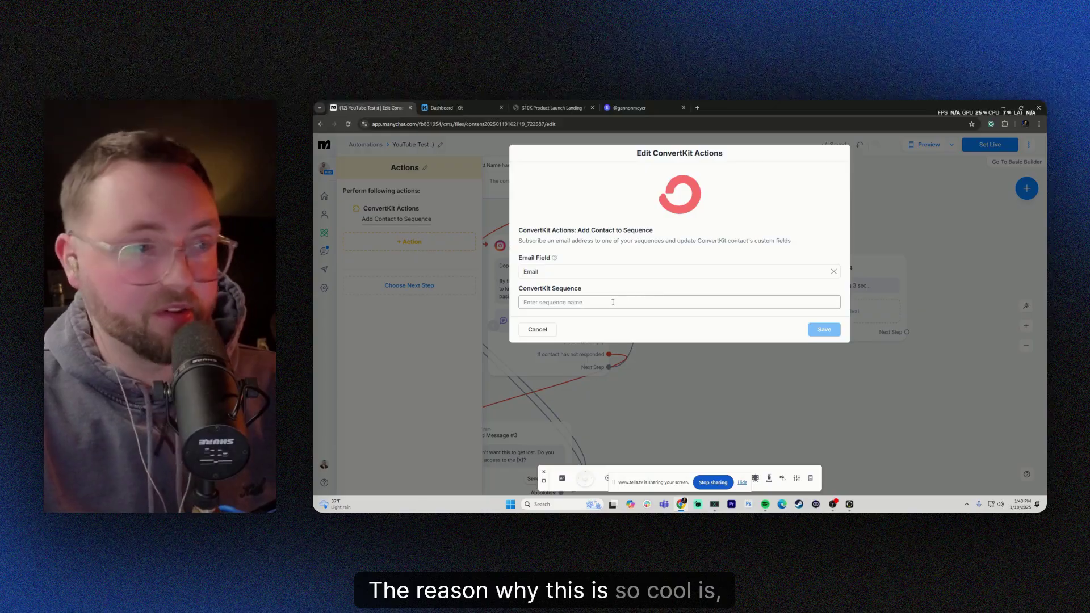
Step: Switch to the $10K product launch landing page and examine its Step One lesson and Step Two 5-Figure Launch Blueprint offer
left_click(551, 108)
scroll(609, 276, "down", 1)
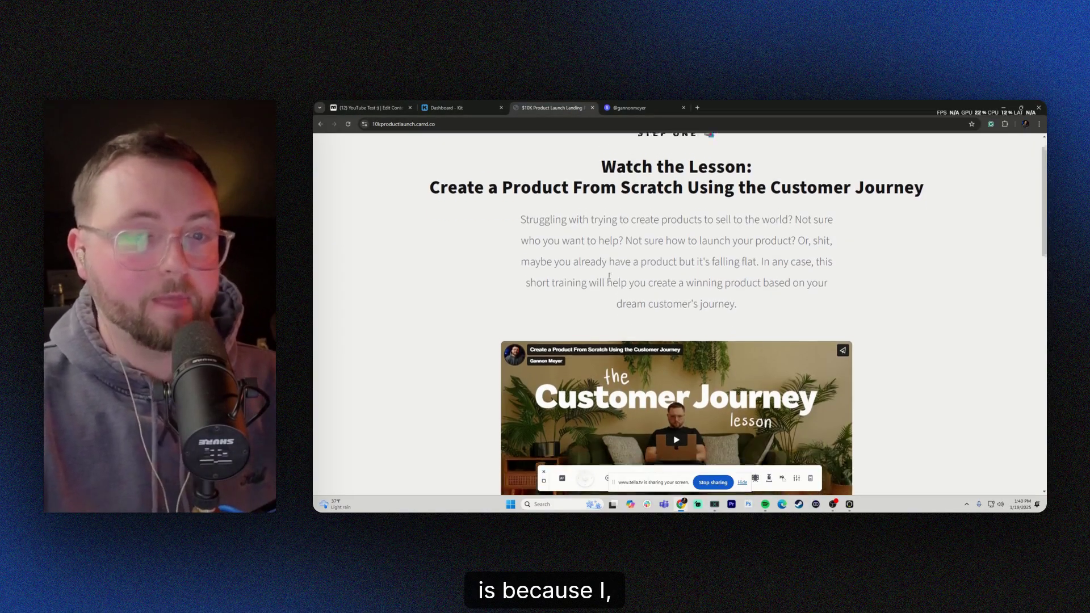
scroll(609, 277, "up", 1)
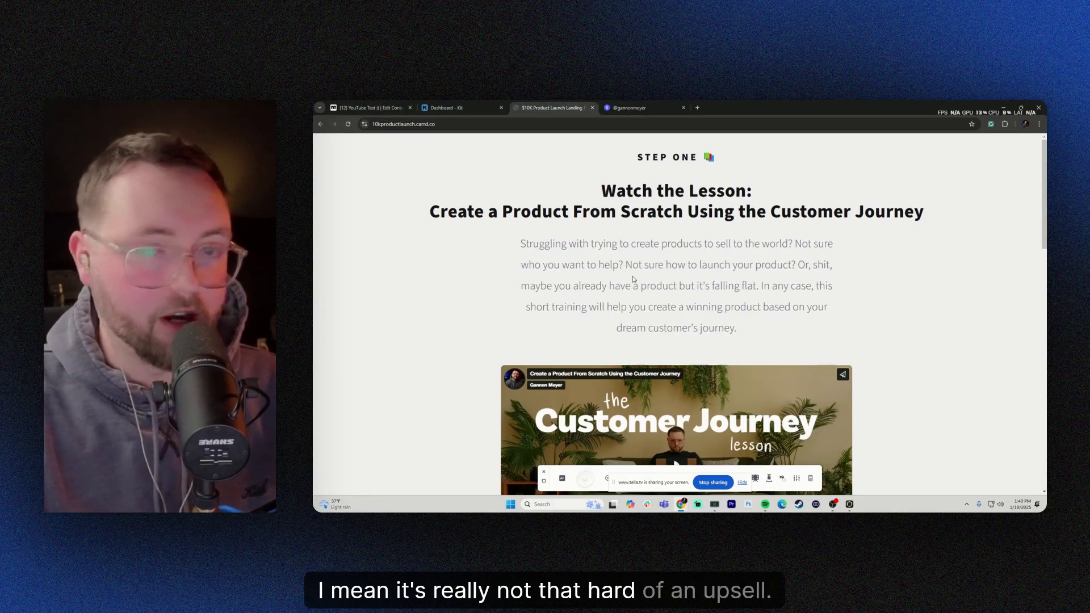
scroll(635, 276, "down", 3)
scroll(635, 273, "up", 2)
scroll(641, 276, "down", 5)
scroll(643, 277, "down", 2)
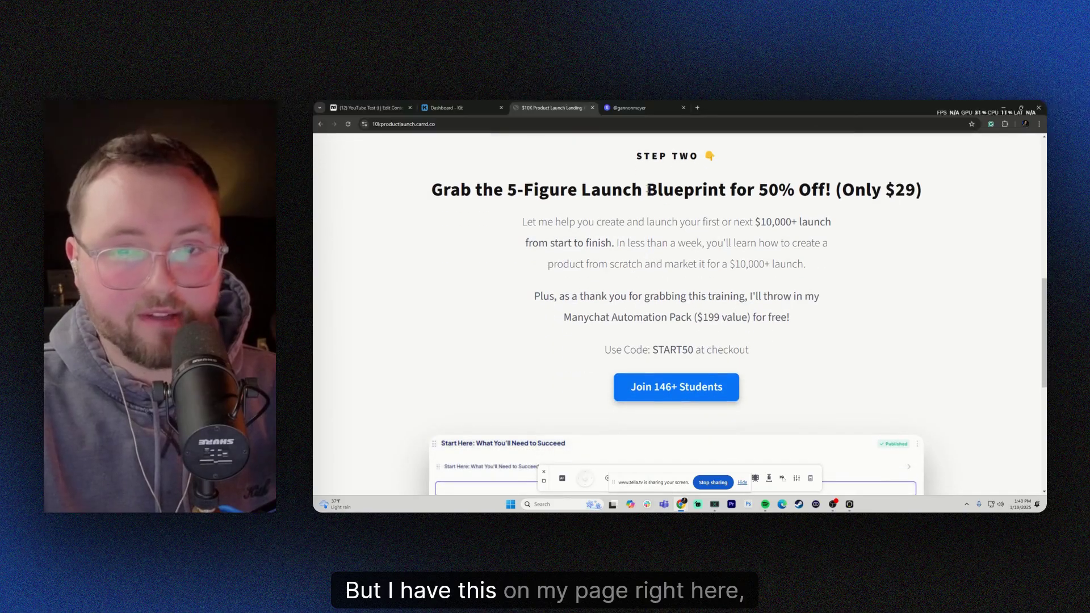
scroll(653, 256, "up", 1)
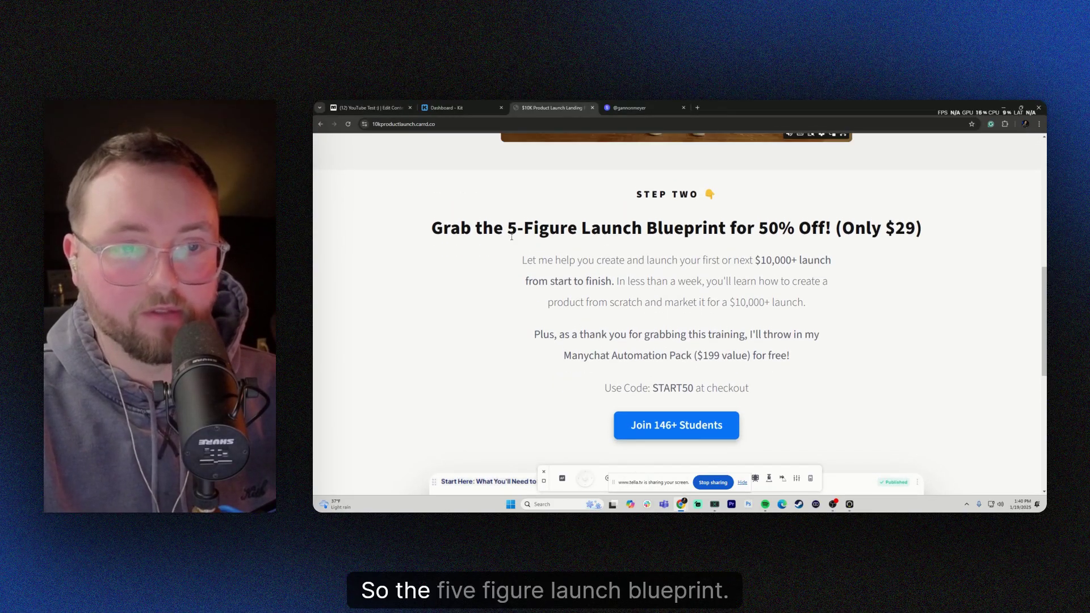
scroll(705, 264, "up", 5)
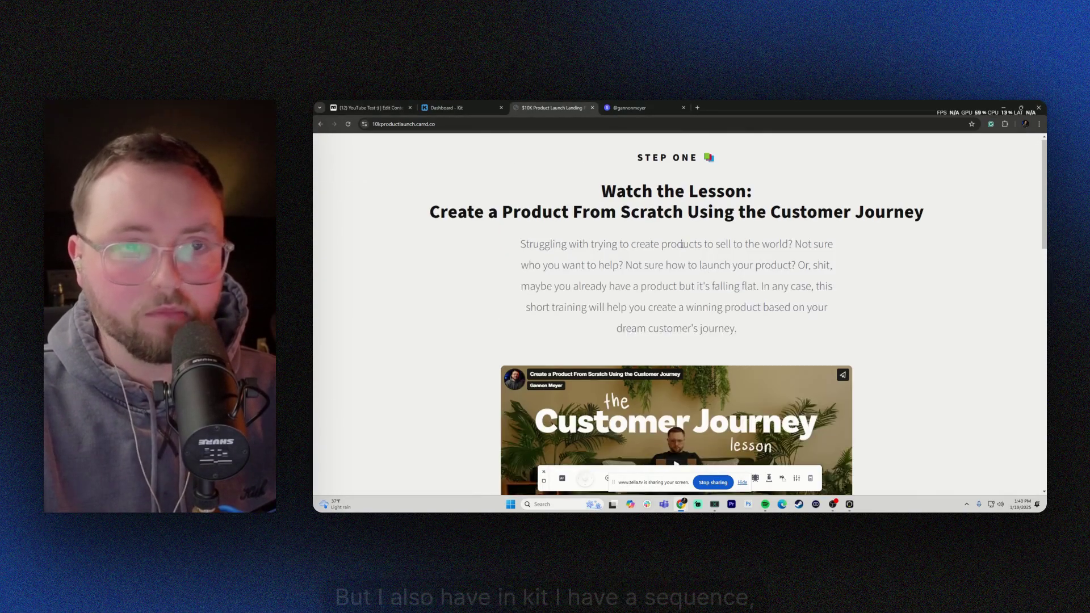
Step: Switch to Kit, open the 5-Figure Launch Blueprint sequence, and examine its first email and the schedule of follow-up emails
left_click(442, 107)
left_click(502, 144)
left_click(503, 143)
left_click(502, 144)
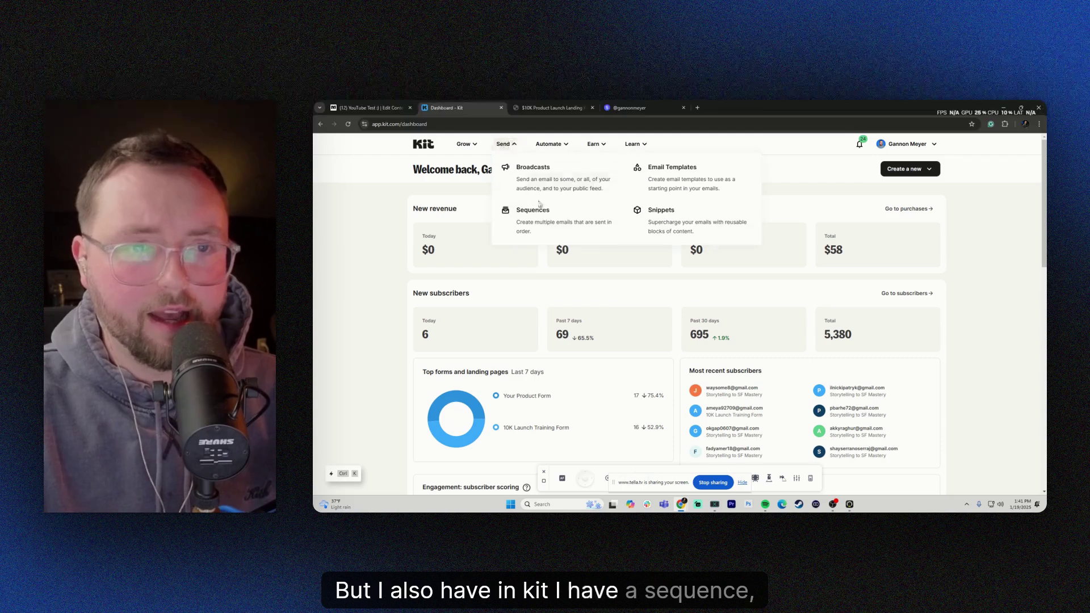
left_click(565, 230)
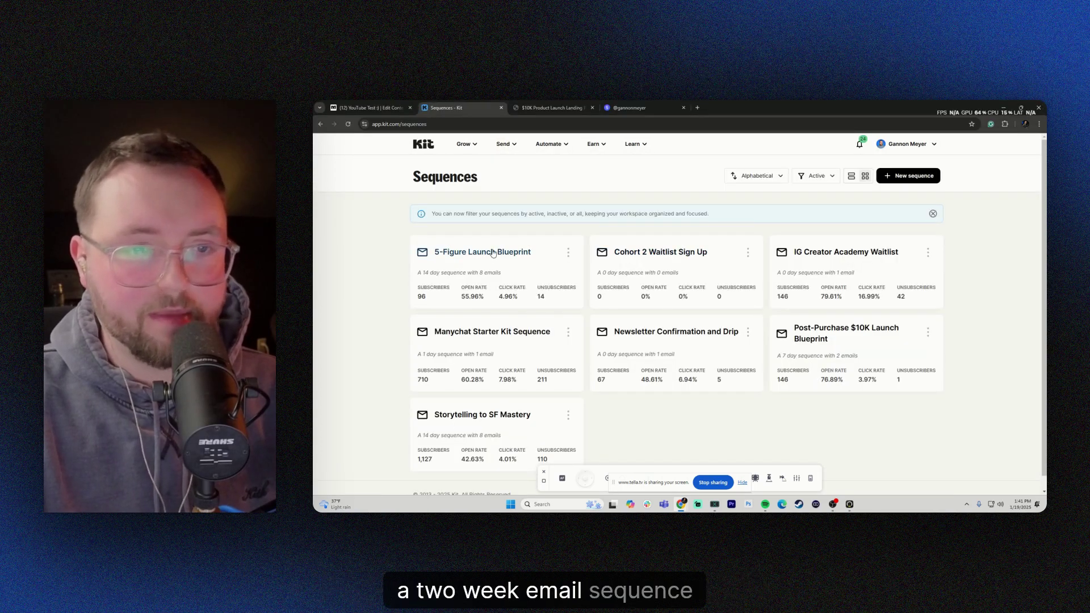
left_click(498, 253)
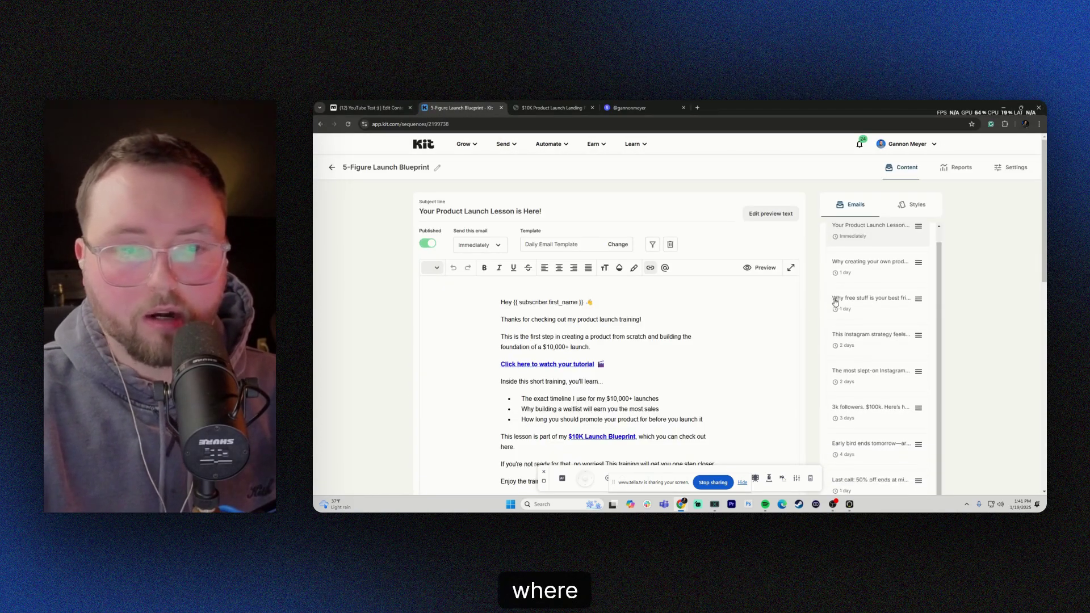
scroll(658, 312, "down", 2)
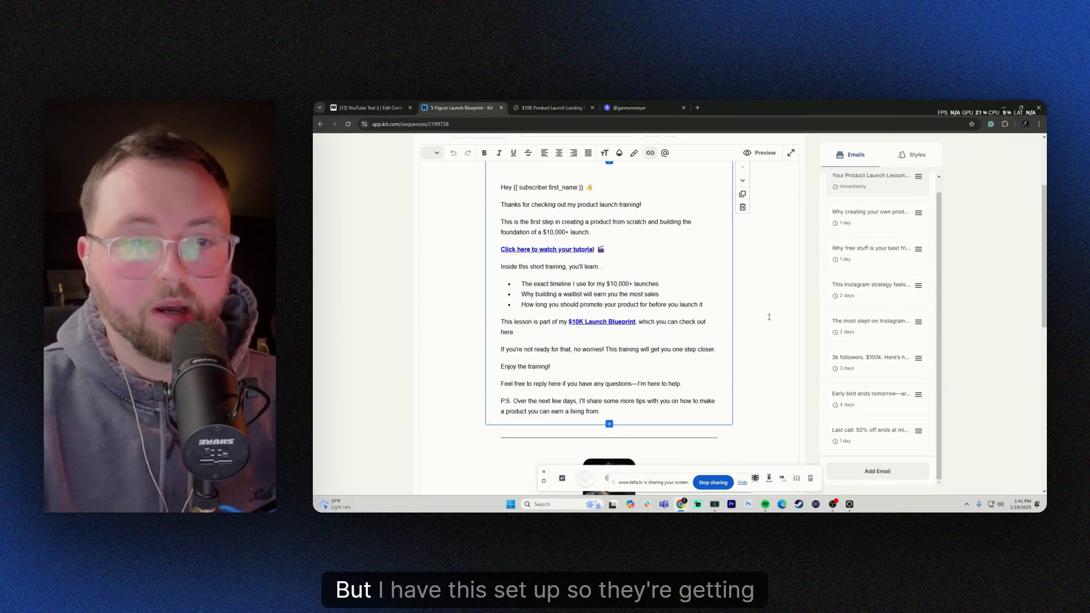
scroll(863, 323, "down", 4)
scroll(731, 320, "up", 5)
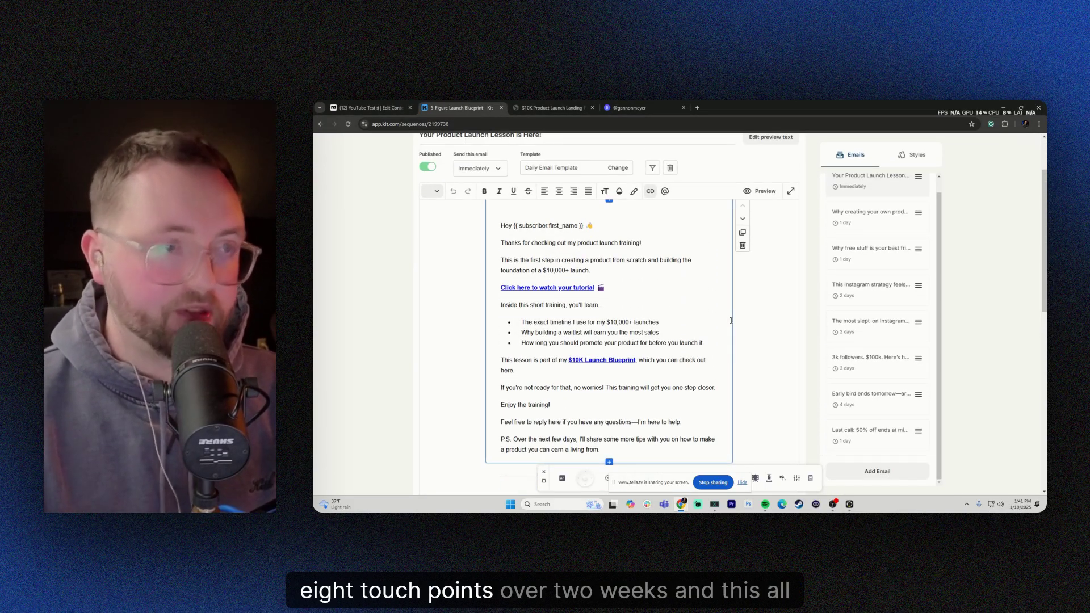
scroll(729, 294, "down", 5)
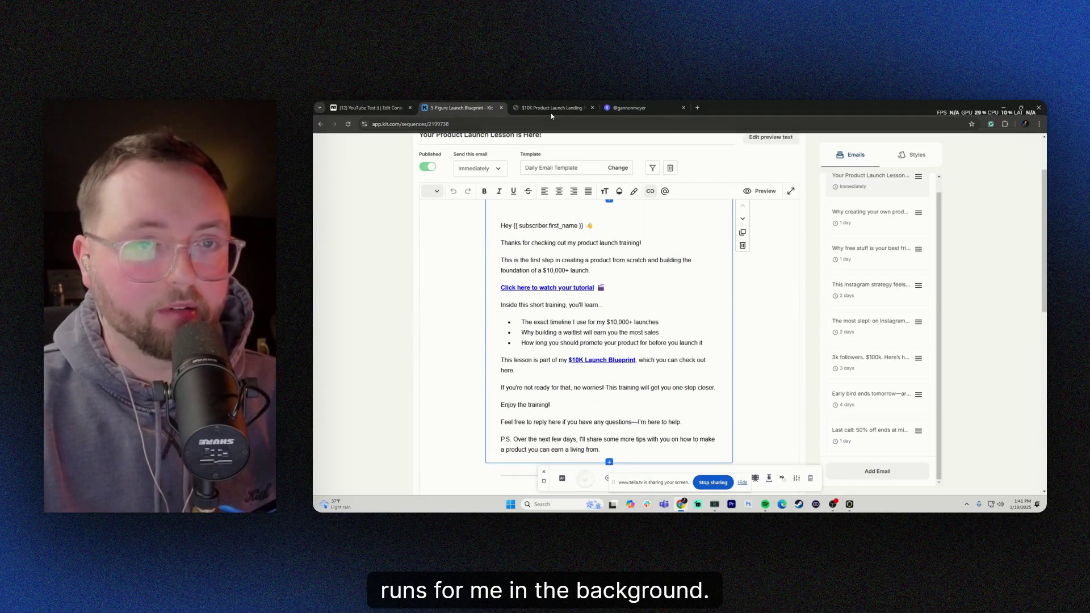
Step: Return to Manychat and set the ConvertKit action's sequence to 5-Figure Launch Blueprint
left_click(546, 108)
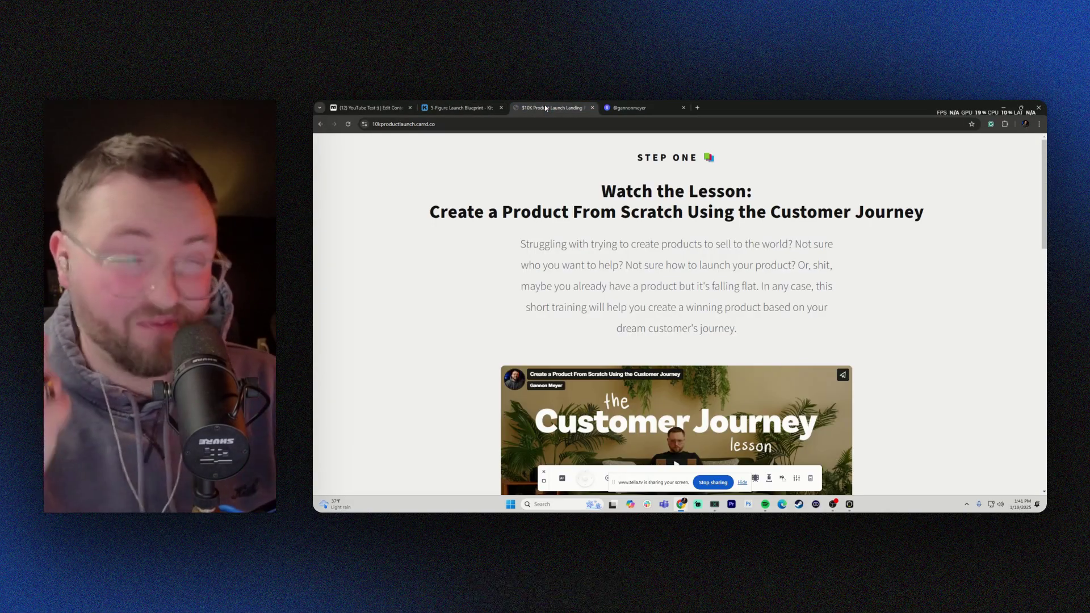
left_click(368, 108)
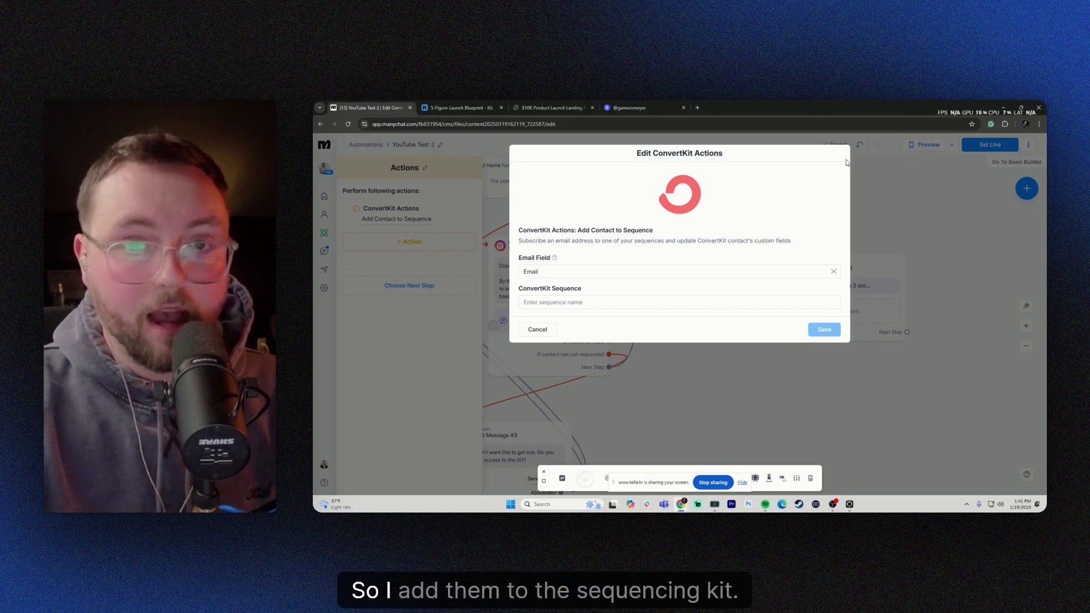
left_click(559, 302)
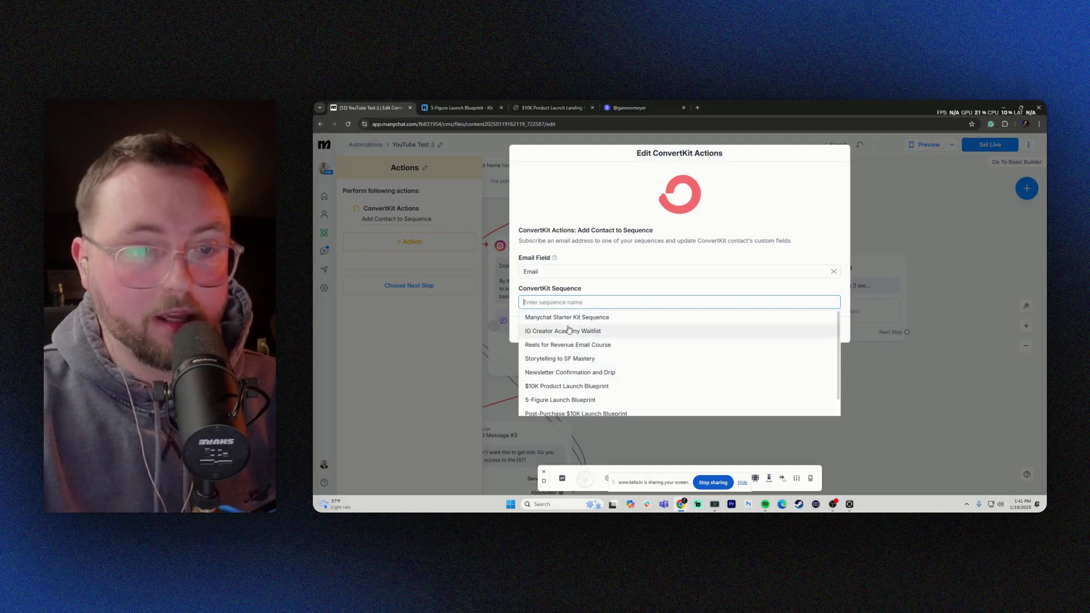
scroll(567, 326, "down", 1)
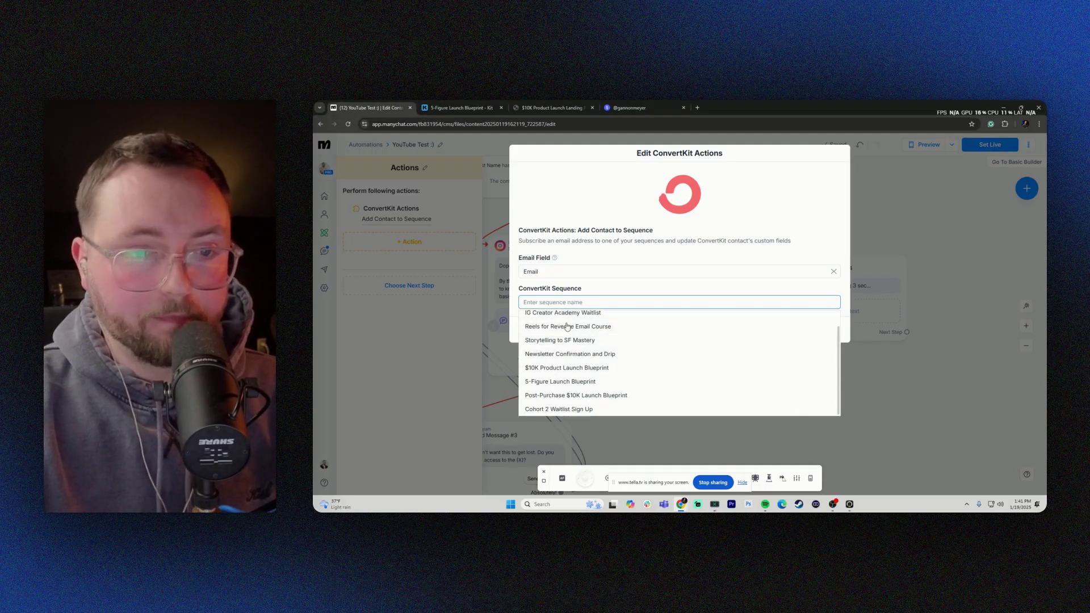
left_click(567, 382)
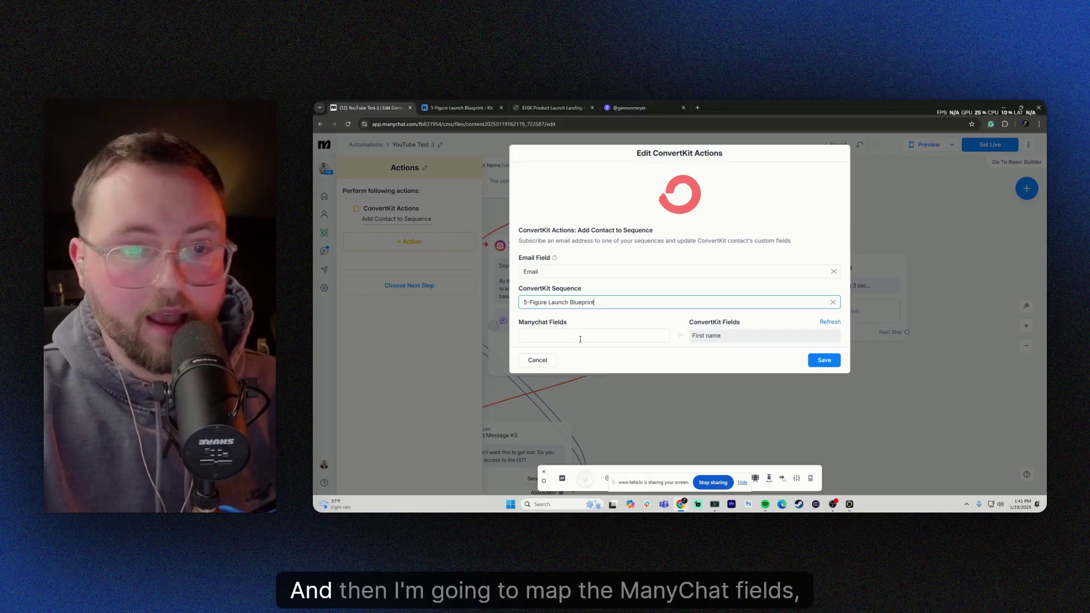
Step: Map Manychat's First Name field to the ConvertKit First name field and save the ConvertKit action
left_click(554, 335)
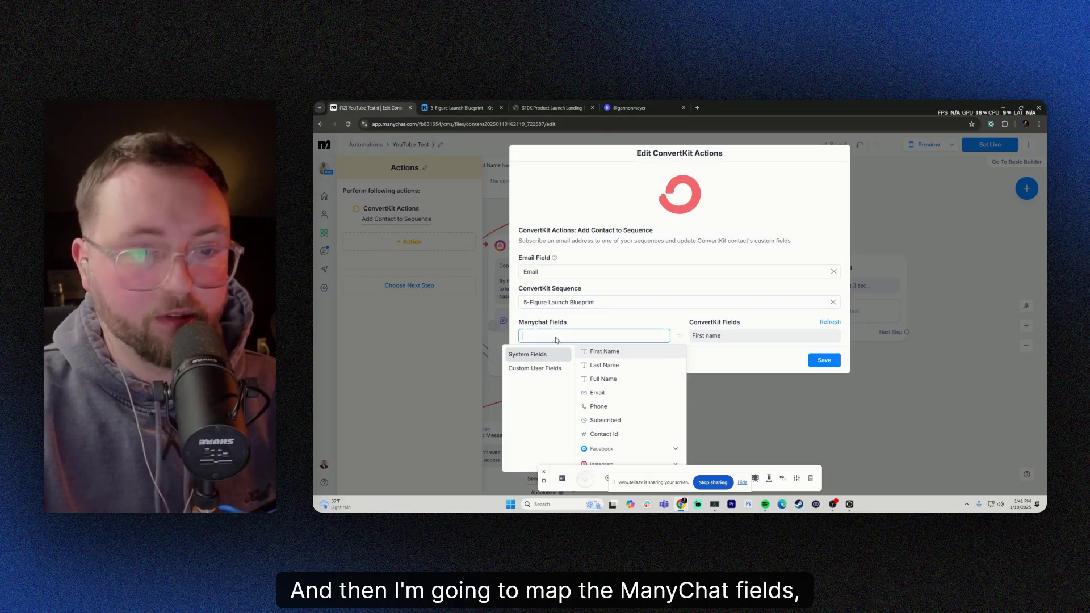
left_click(597, 353)
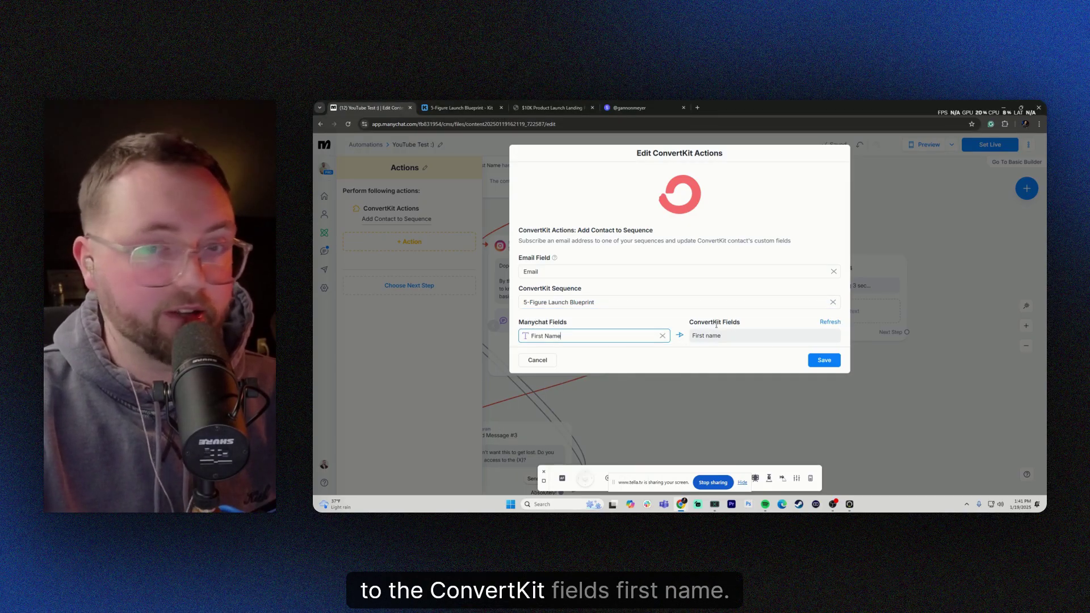
left_click(824, 361)
Step: Compare the subscriber.first_name placeholder in the Kit email with Manychat's first-name request, and check the email's subject line and preview text option
left_click(550, 107)
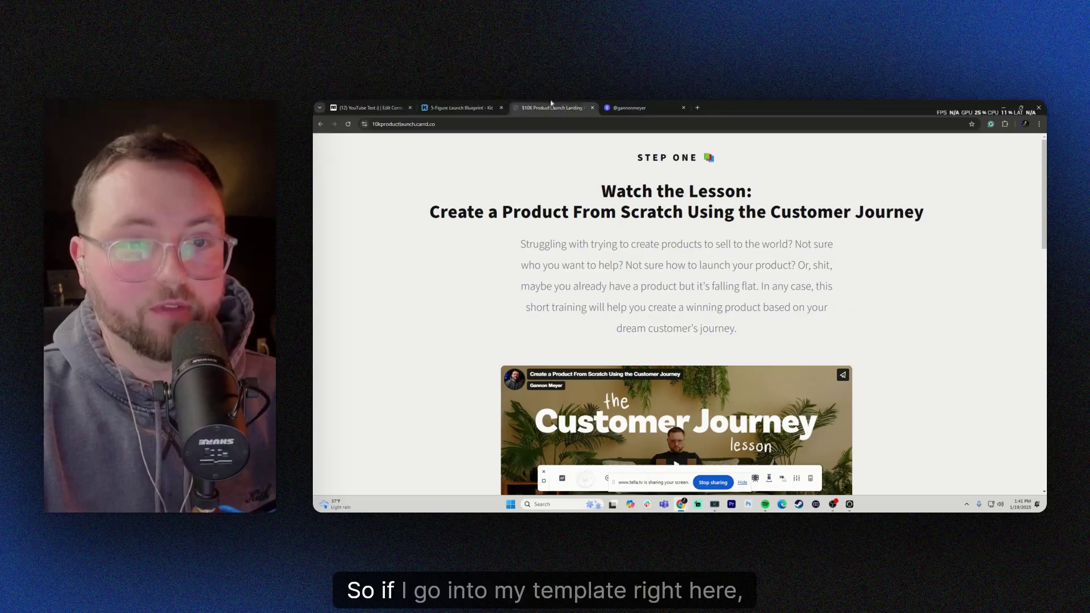
left_click(503, 112)
left_click_drag(514, 225, 556, 225)
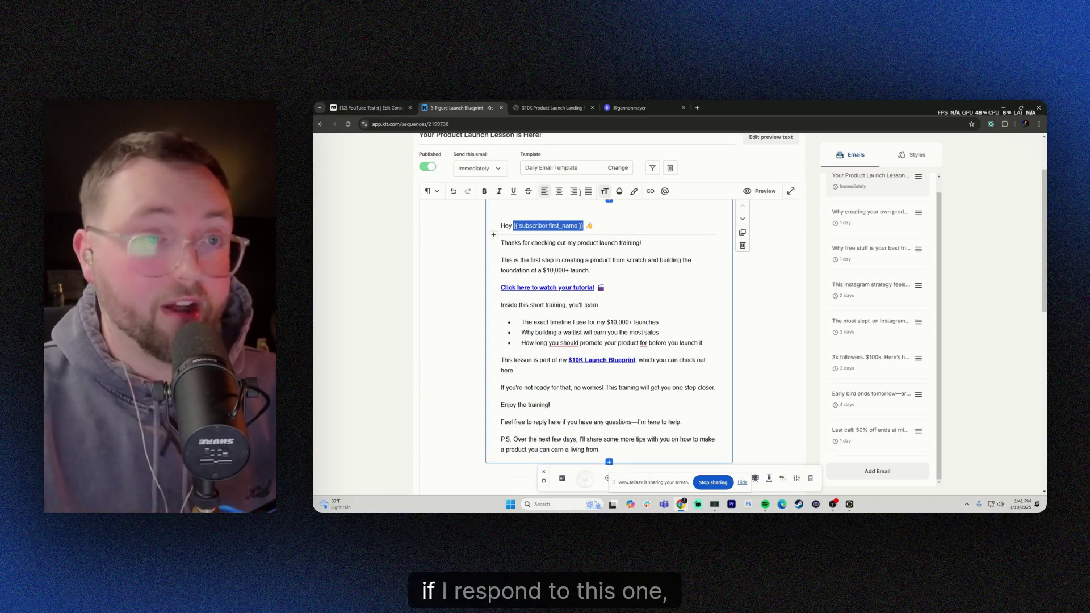
left_click(369, 107)
left_click_drag(658, 353, 771, 304)
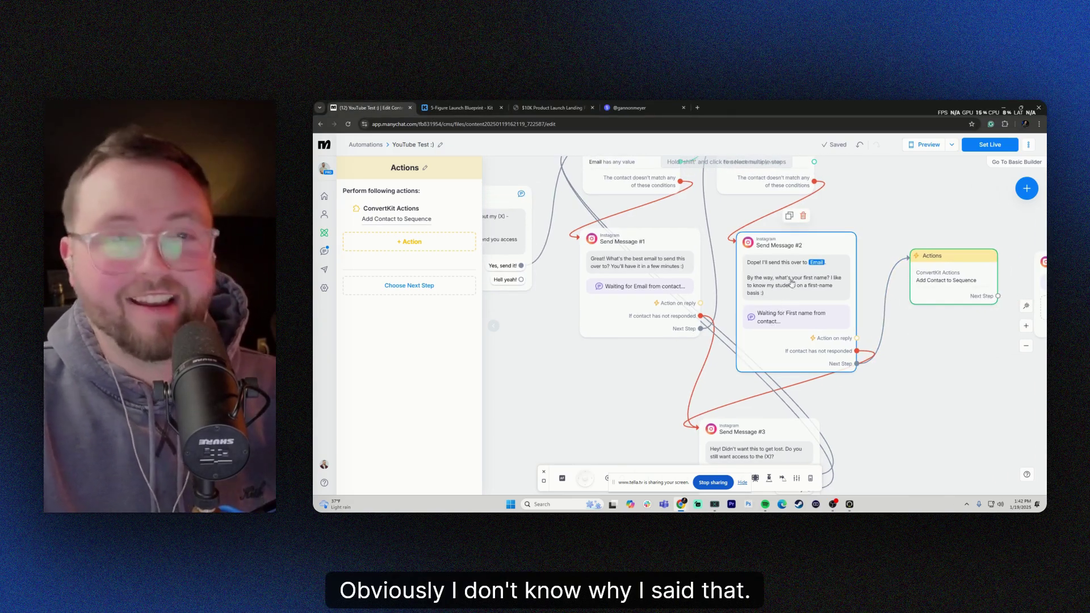
left_click(459, 107)
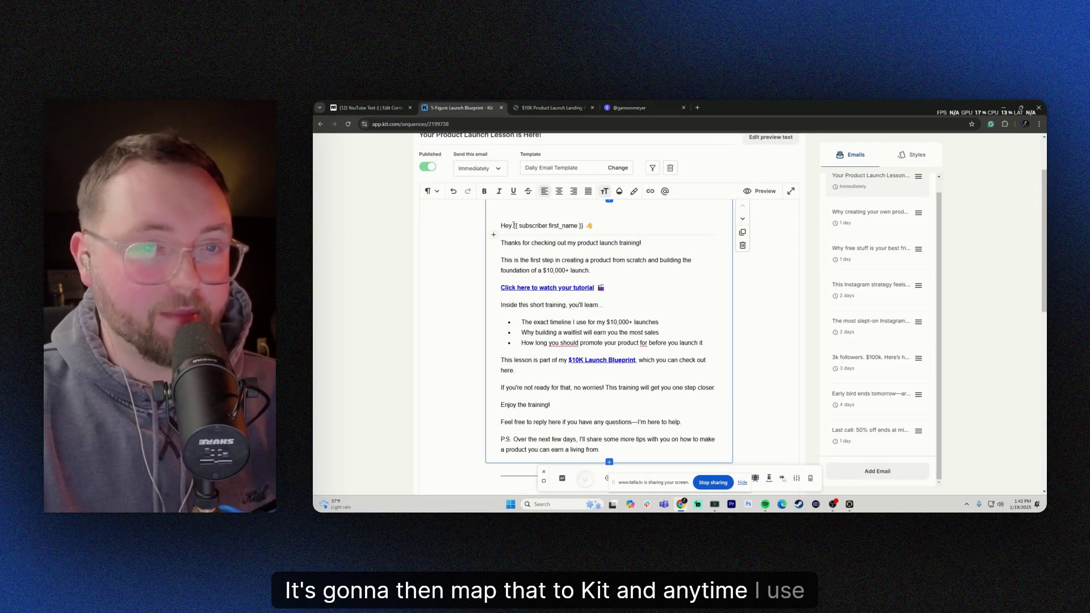
left_click_drag(514, 225, 584, 225)
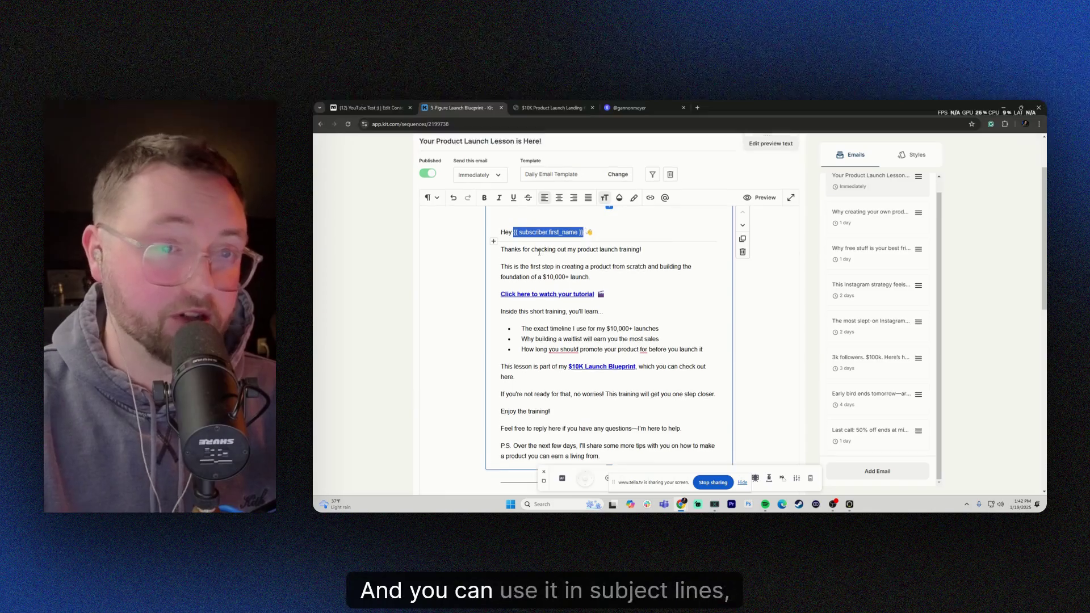
scroll(568, 244, "up", 2)
left_click(529, 295)
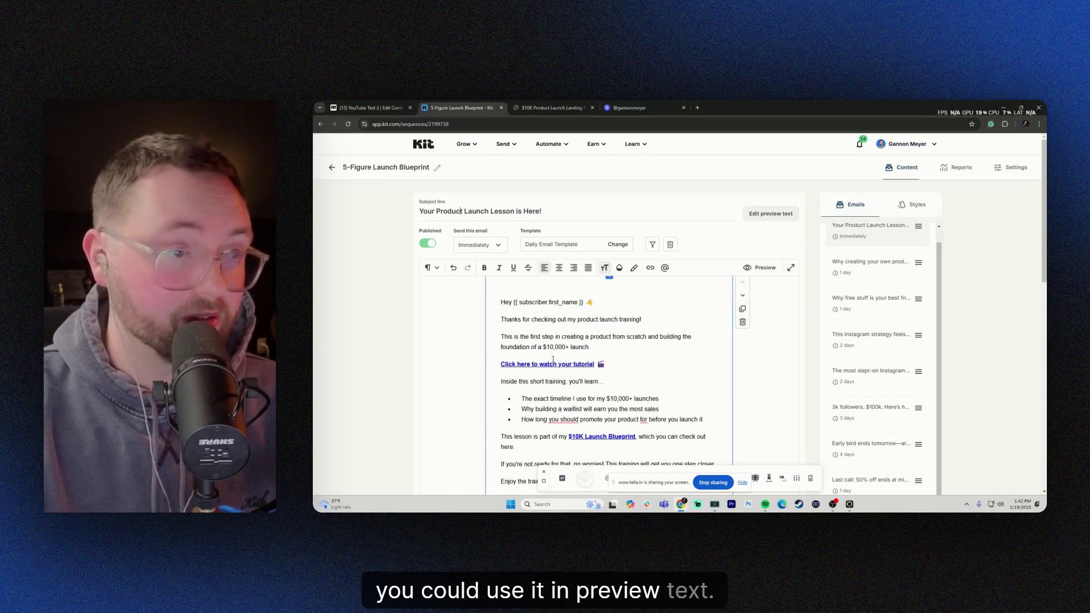
scroll(558, 363, "down", 1)
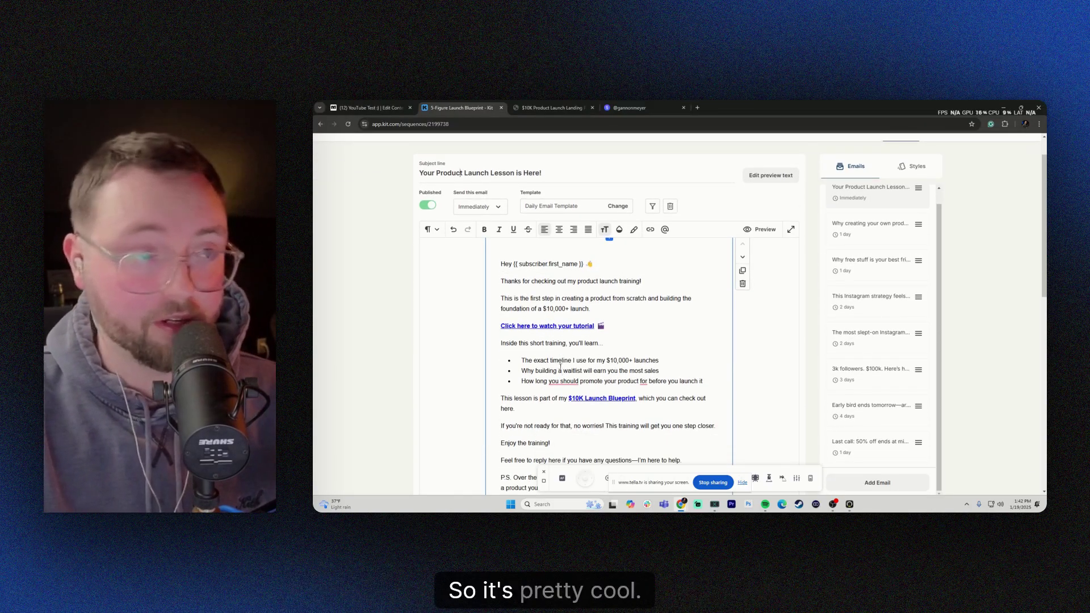
Step: Return to Manychat and connect the Actions step's next step to Send Message #4
left_click(352, 107)
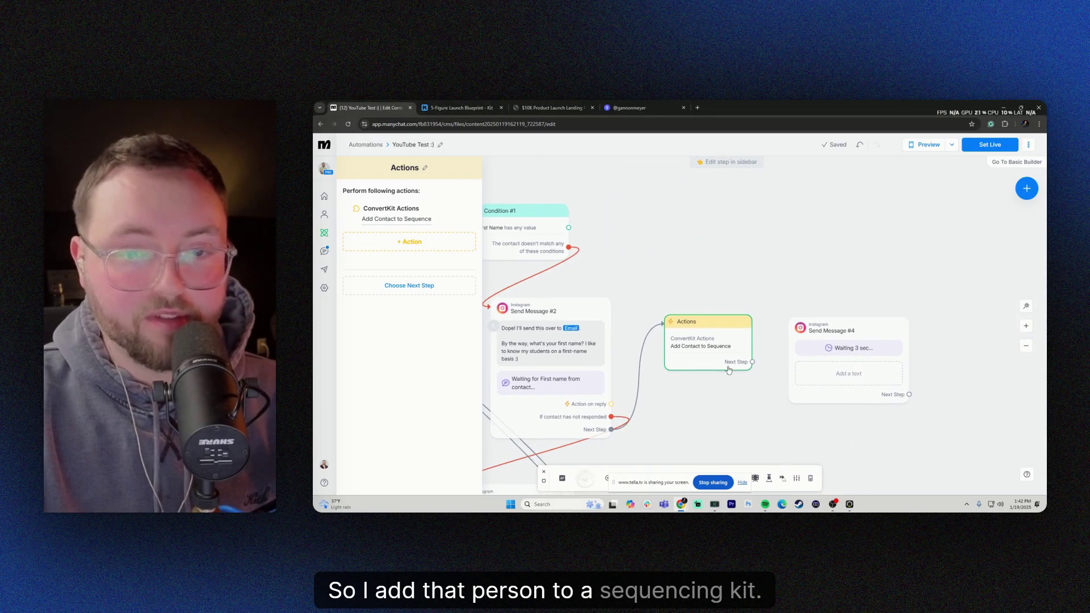
left_click_drag(753, 361, 795, 339)
Step: Switch to Kit and review the timing of the remaining emails in the 5-Figure Launch Blueprint sequence
left_click(461, 108)
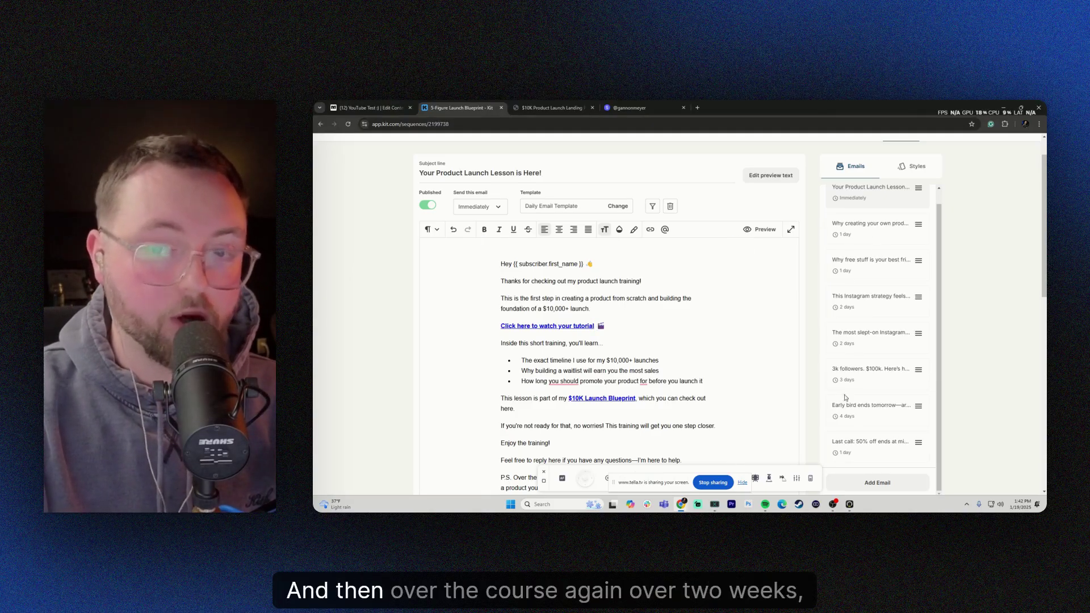
scroll(613, 314, "down", 4)
scroll(613, 314, "up", 5)
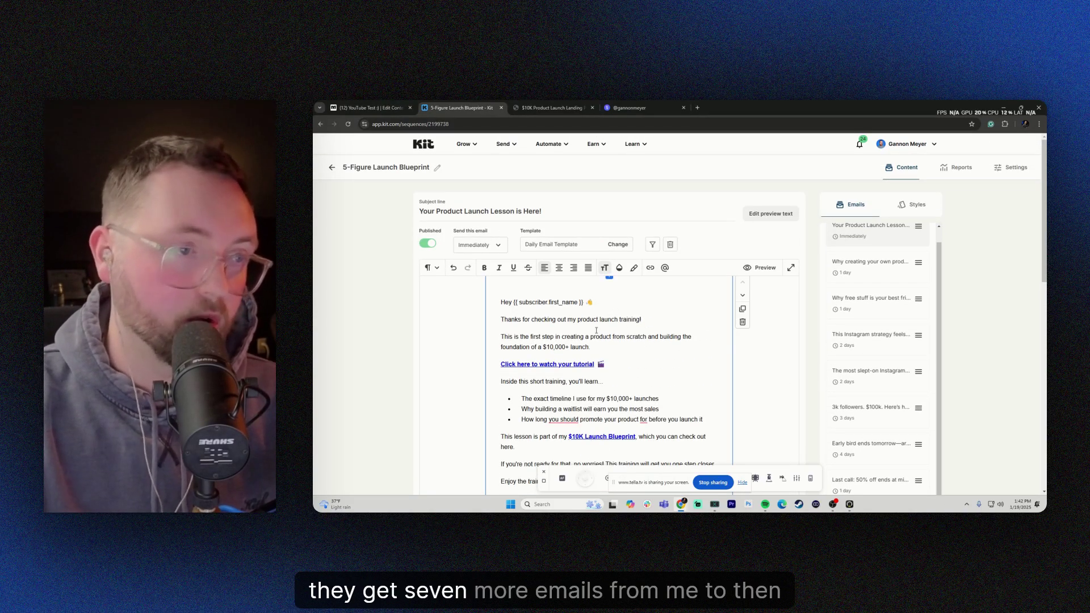
mouse_move(384, 104)
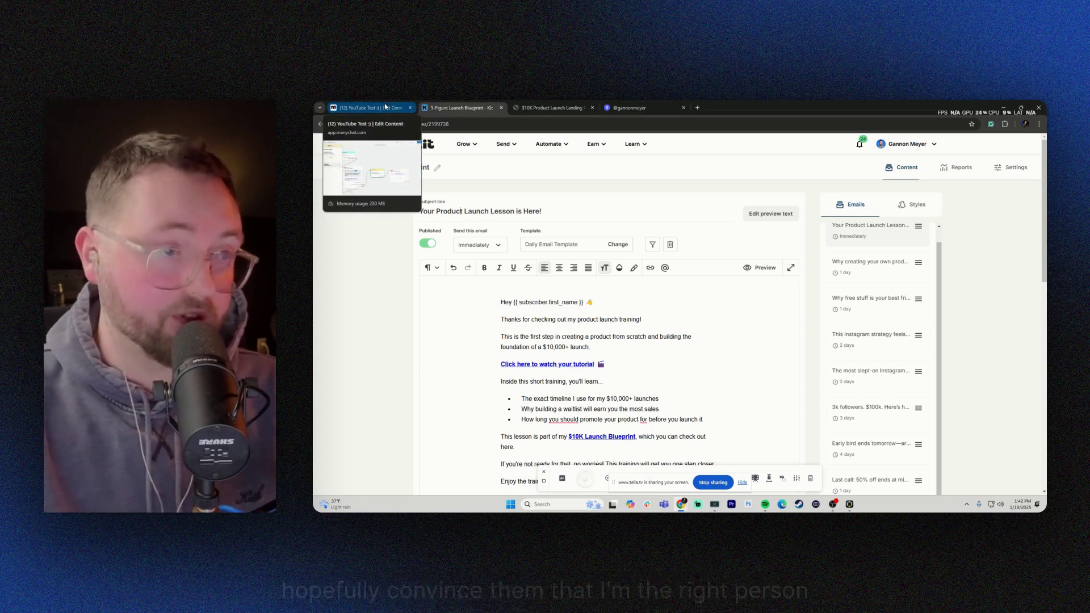
Step: In Manychat's Send Message #4, enter "Dope! Here's a direct link to (X). You should also have it in your email in just a few minutes."
left_click(384, 105)
left_click_drag(681, 273, 565, 258)
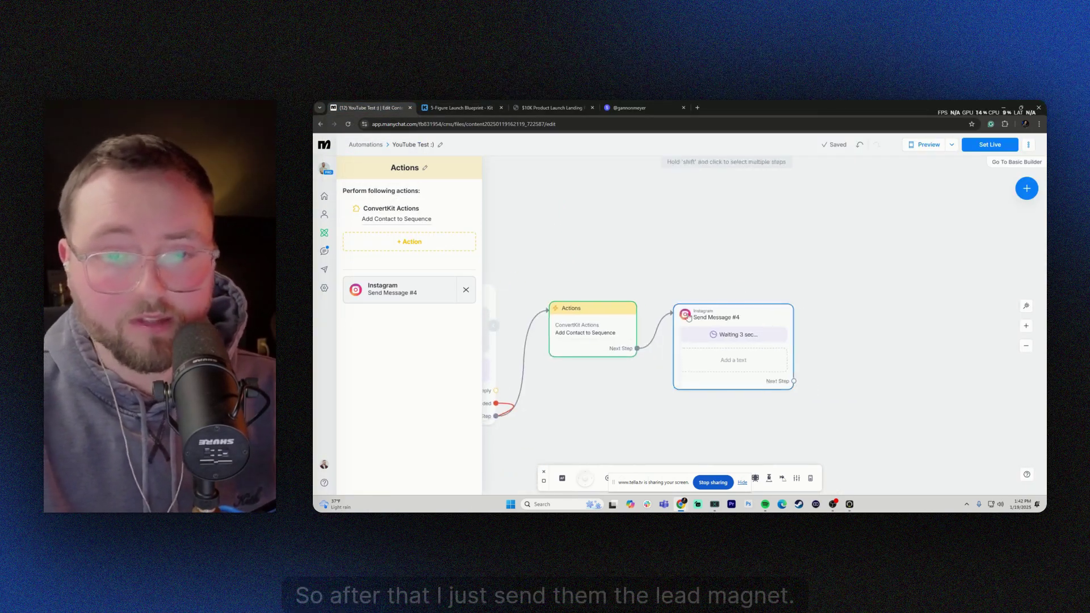
left_click(735, 307)
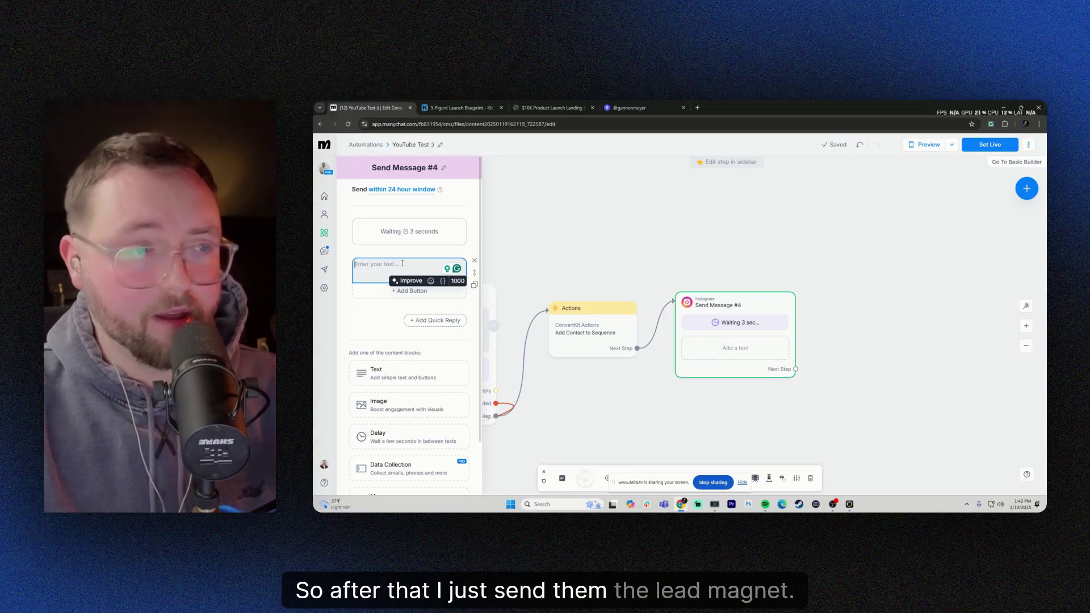
type("Dop")
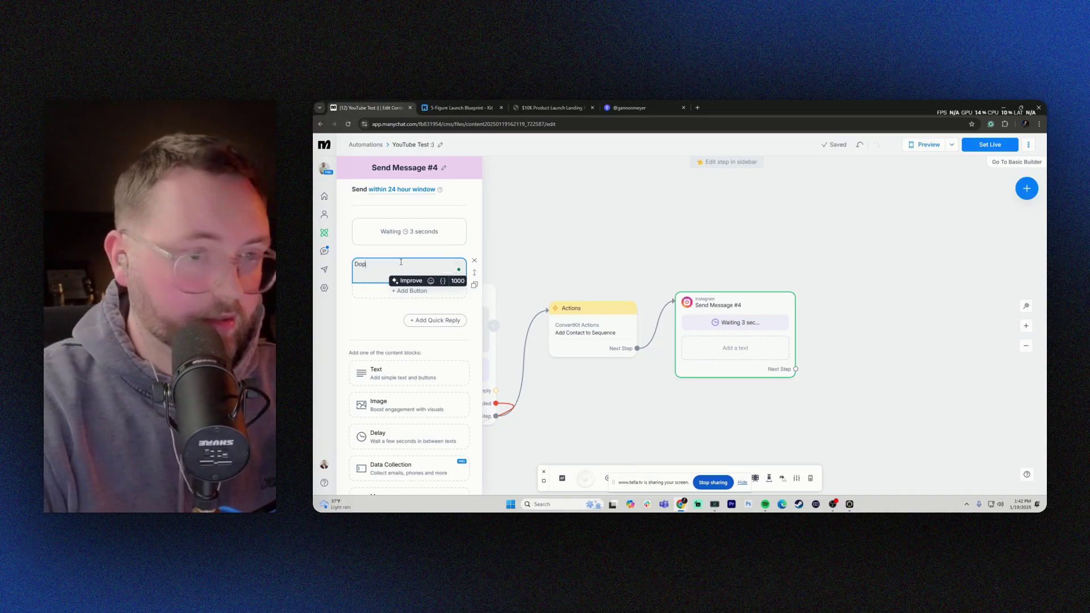
type("e! Here's a")
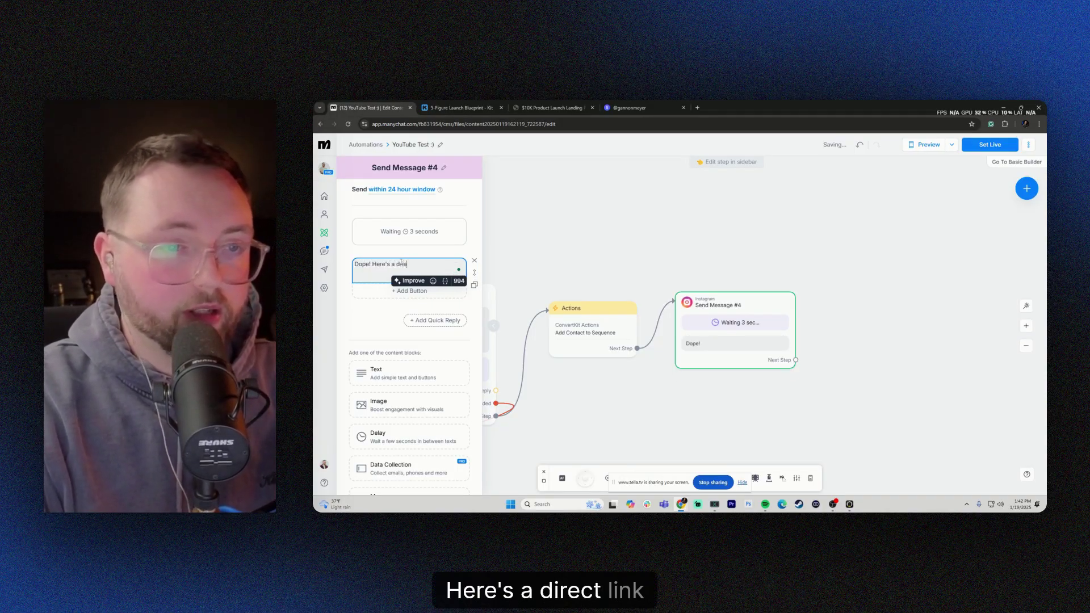
type(" direct li")
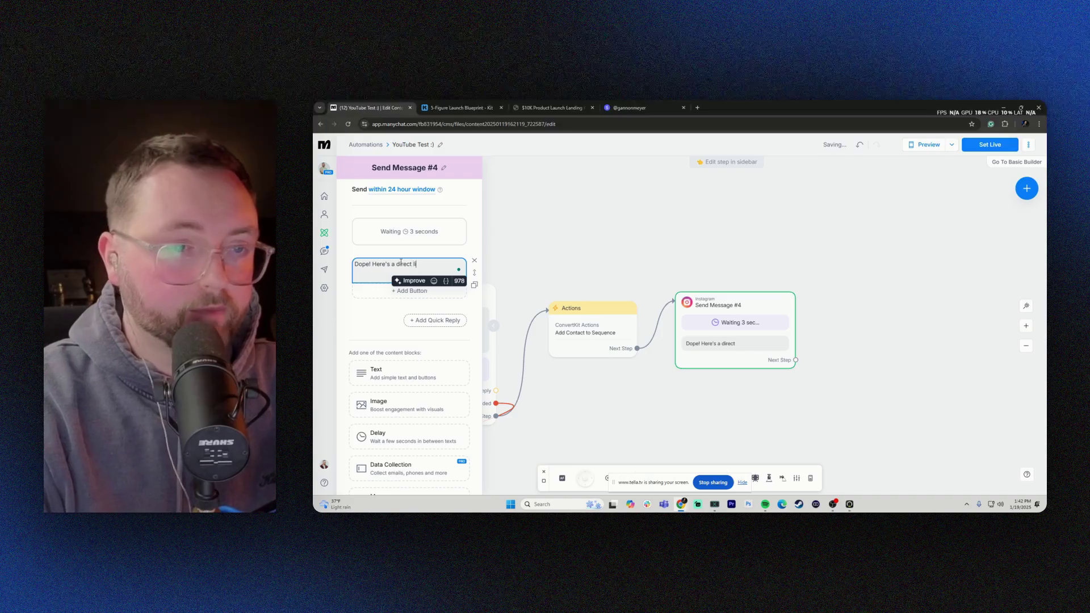
type("nk to (X)")
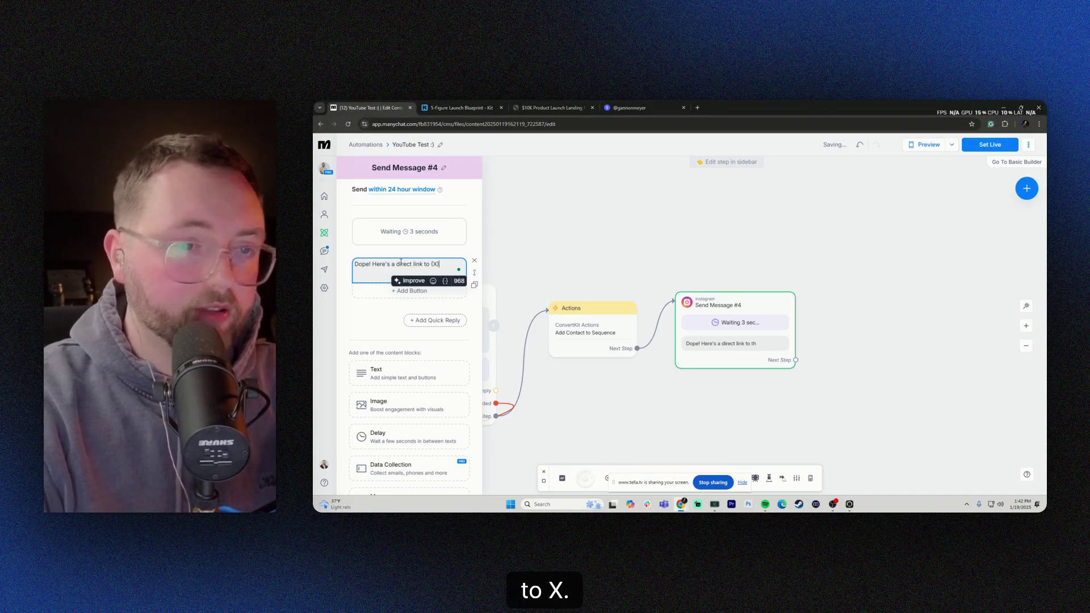
type(". You should also have it in your email")
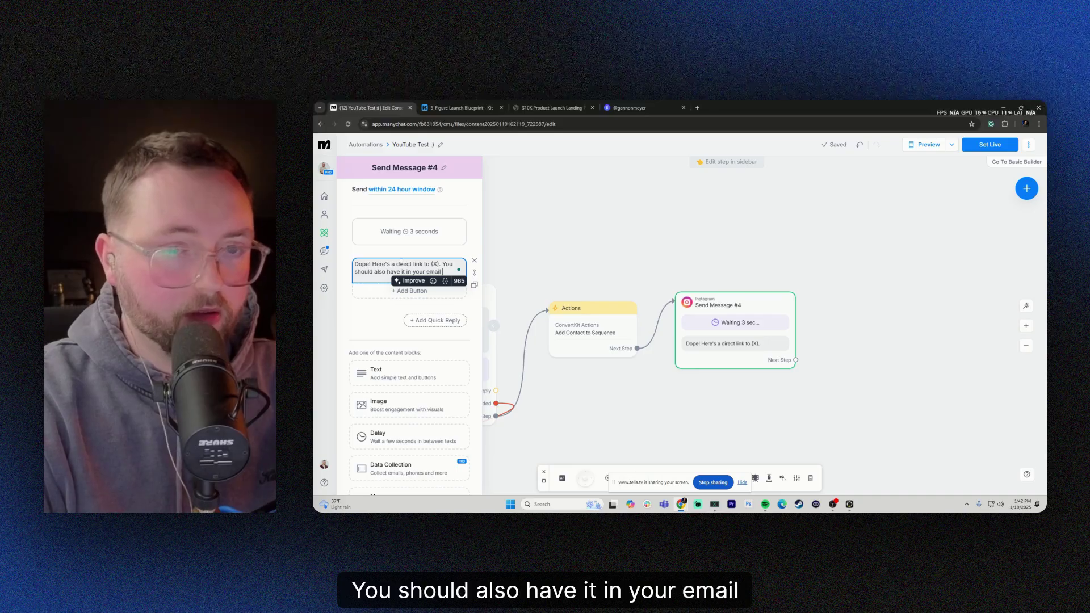
type(" in ju")
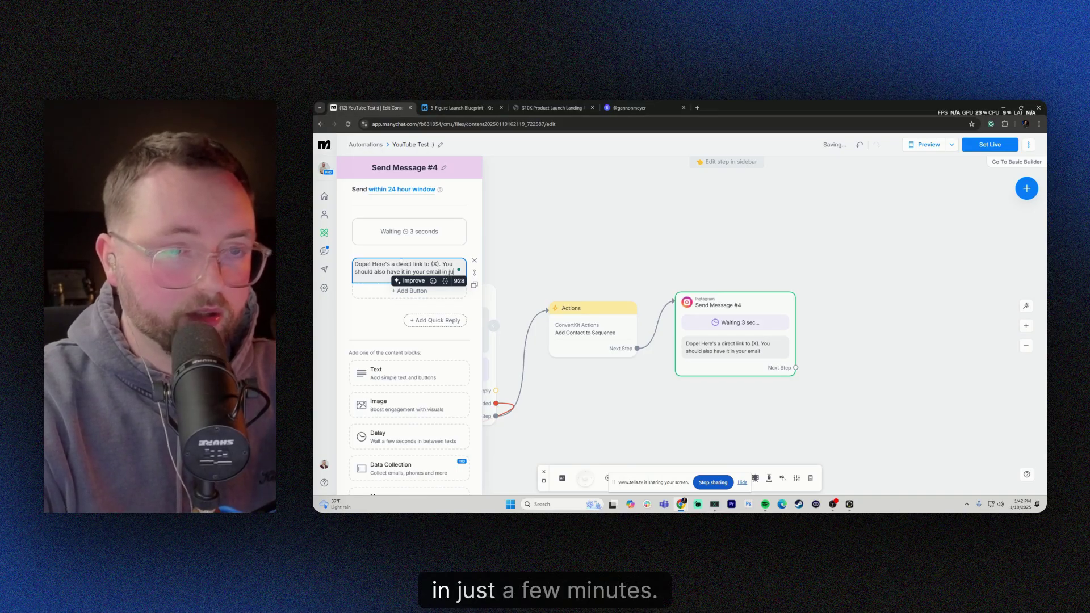
type("st a few minutes.")
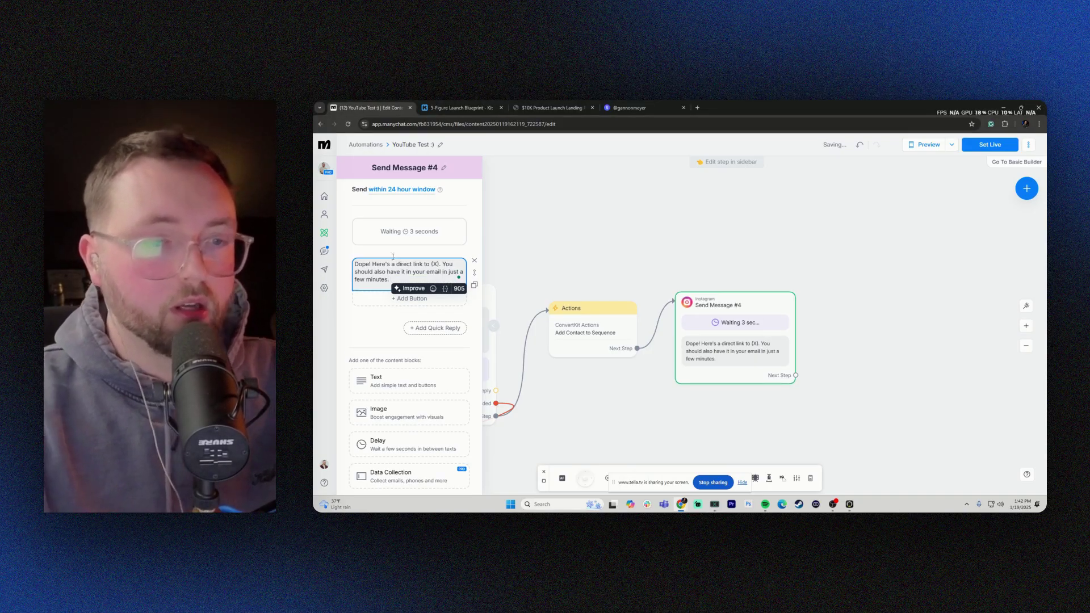
Step: Add a 3-second delay after the direct-link text in Send Message #4
left_click(406, 346)
scroll(398, 368, "down", 1)
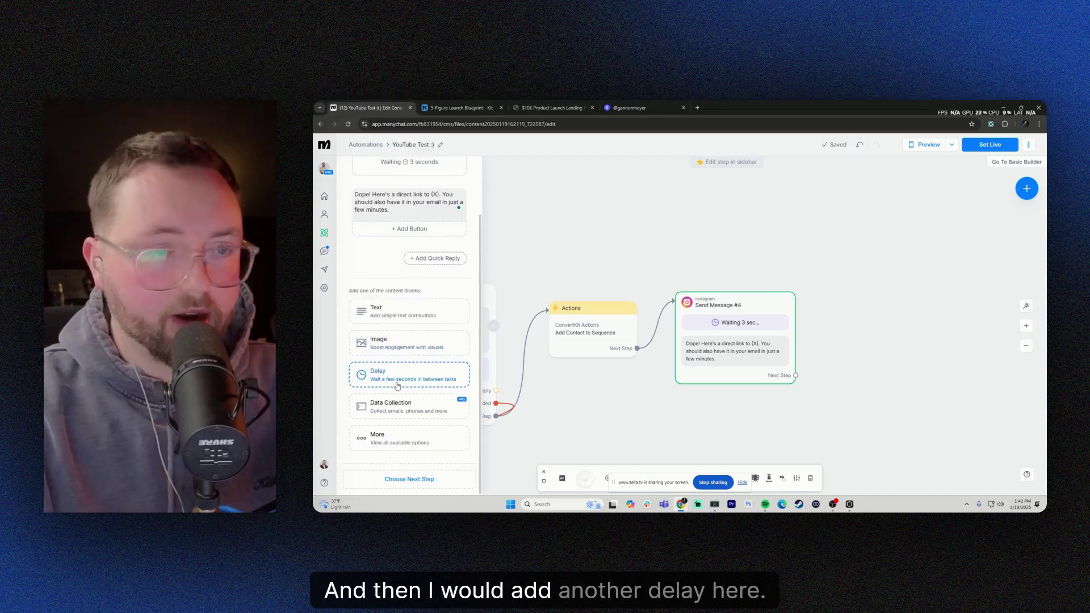
left_click(392, 378)
Step: Add a card block below the second delay in Send Message #4 and upload the Photo Jan 14 image to it
scroll(397, 397, "down", 1)
left_click(406, 446)
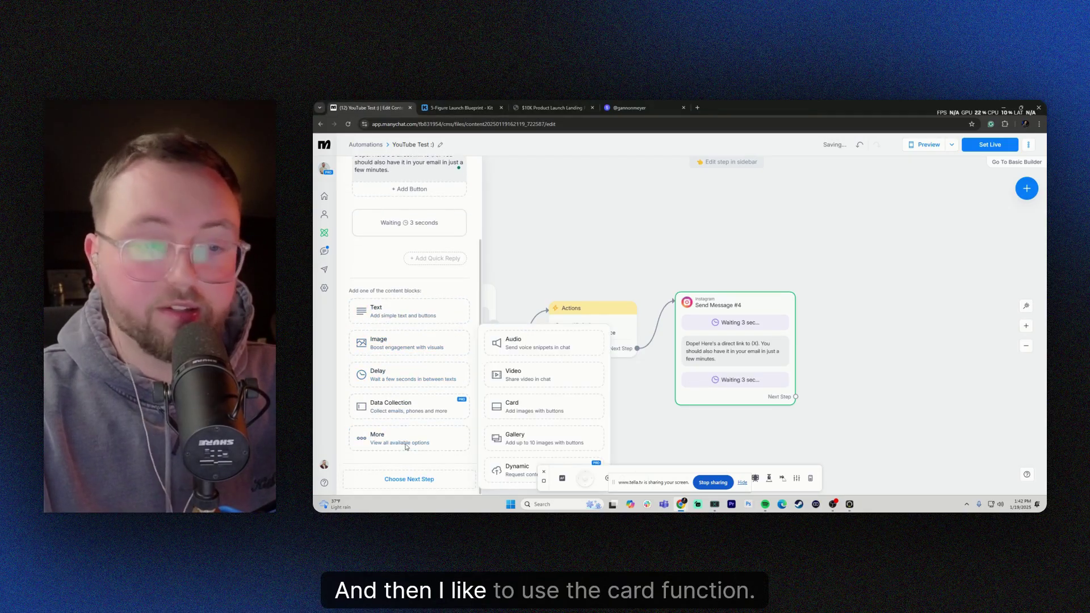
left_click(527, 412)
left_click(417, 329)
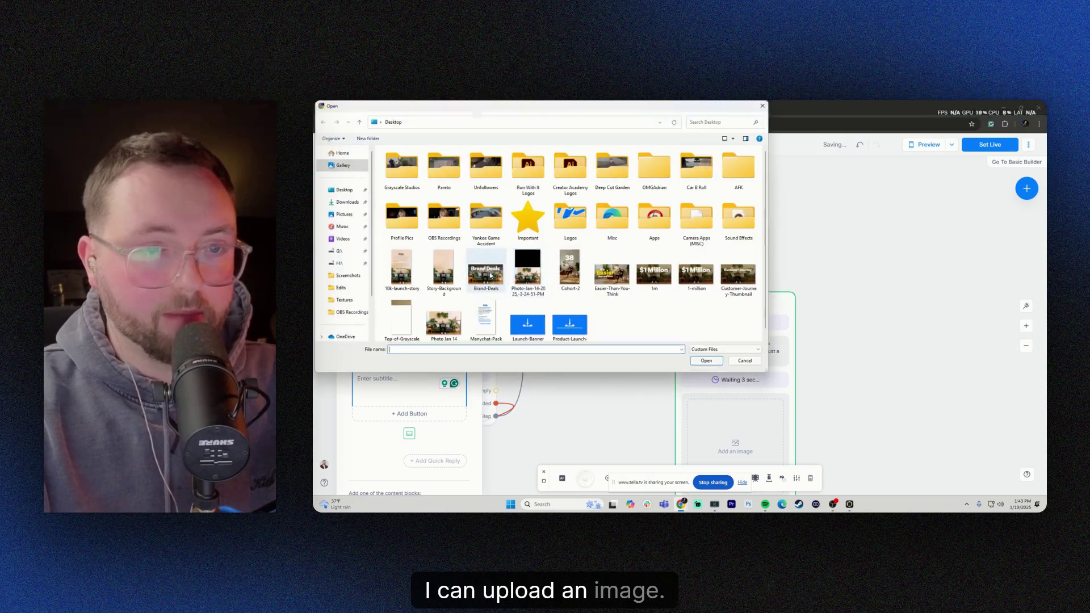
double_click(444, 323)
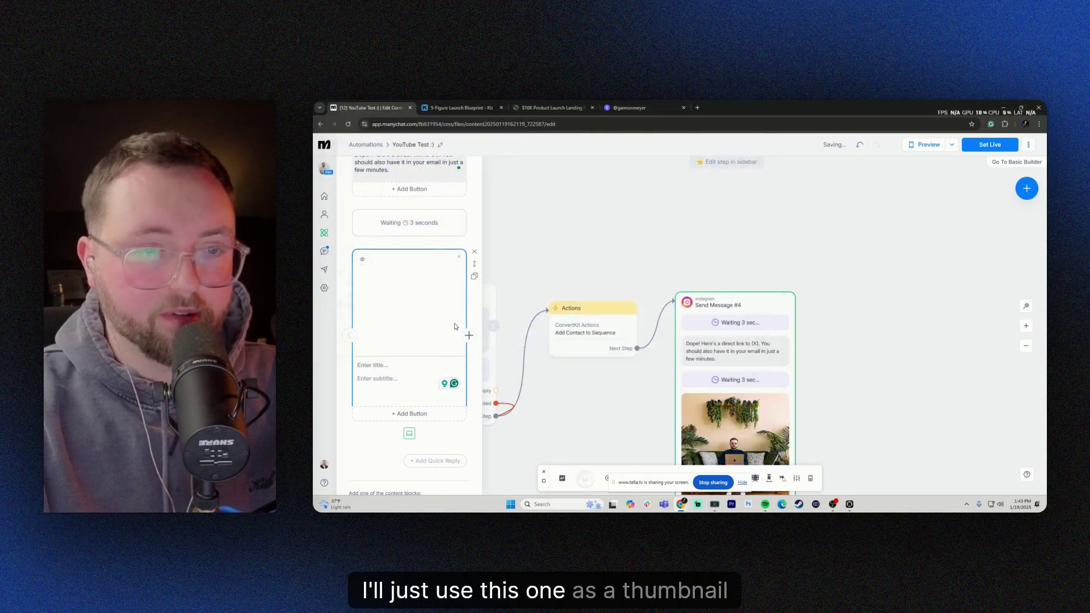
Step: Title the card "Free Training" and set its subtitle to "Watch the free training to learn how to do (X)."
left_click(412, 363)
type("Free Traini")
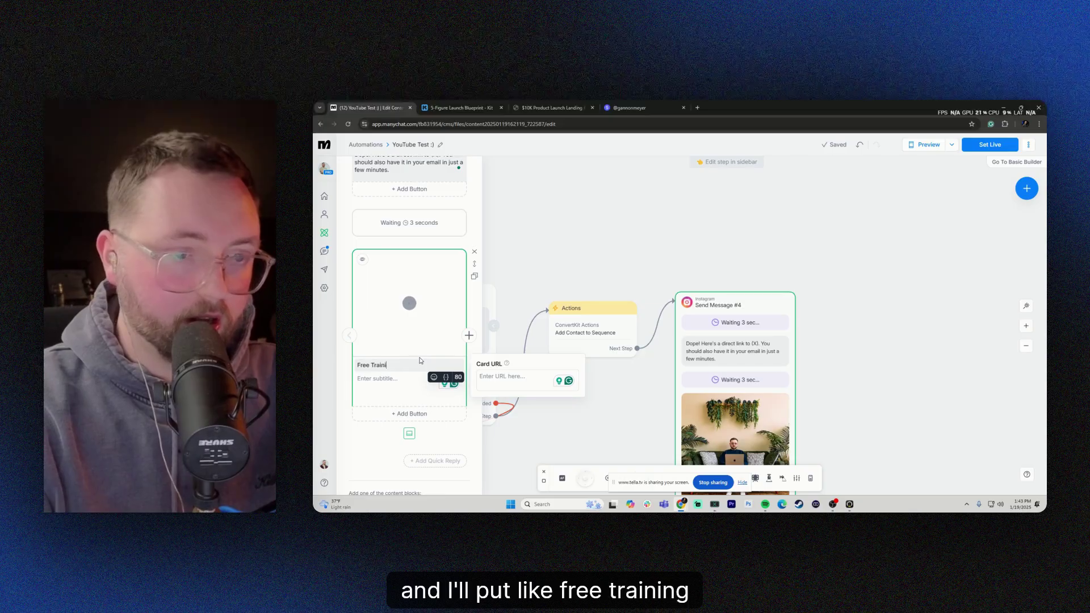
type("ng")
left_click(390, 379)
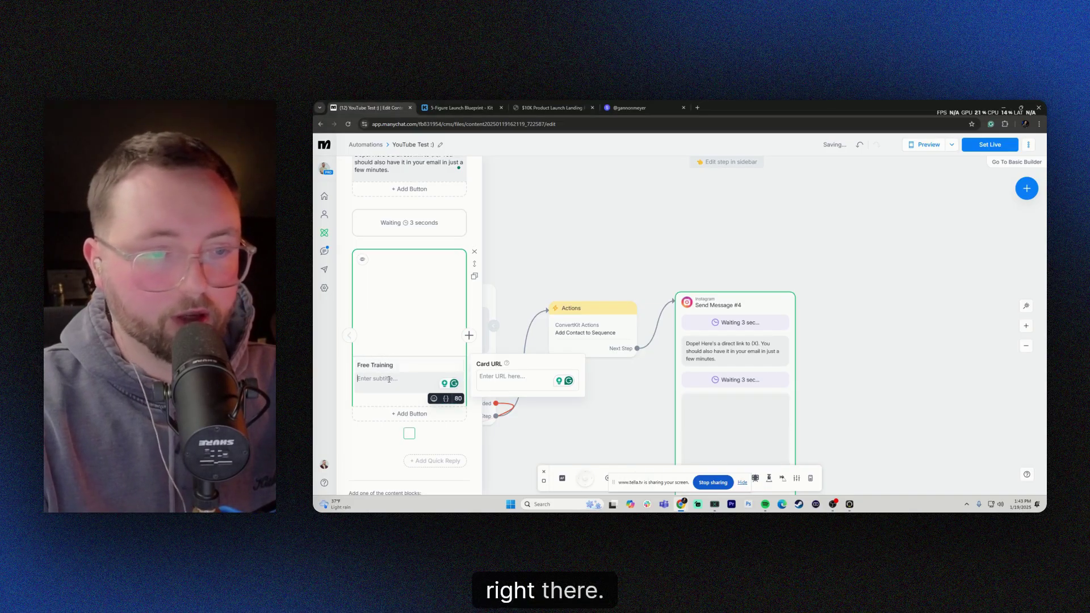
type("Wat")
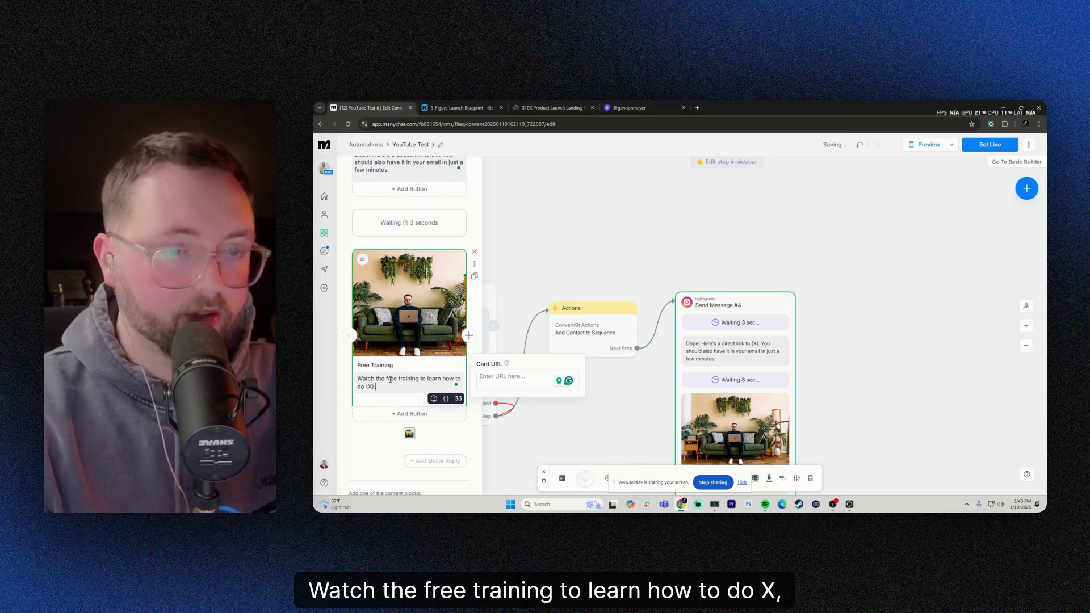
left_click(538, 257)
Step: Add a "Watch Now" button to the Free Training card that opens the creator's Instagram profile URL as a website
left_click(718, 305)
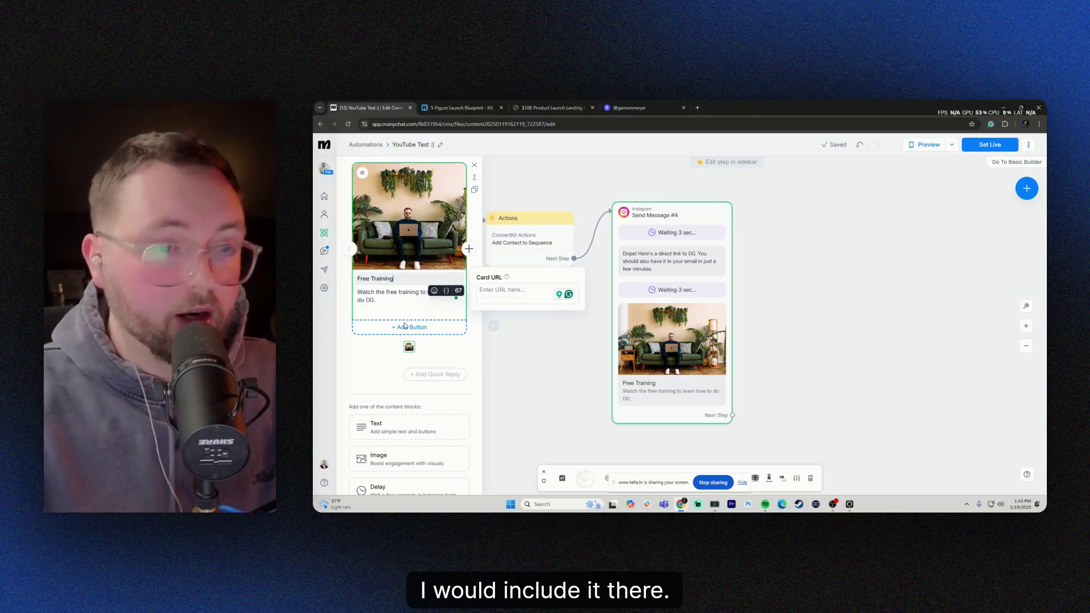
left_click(405, 326)
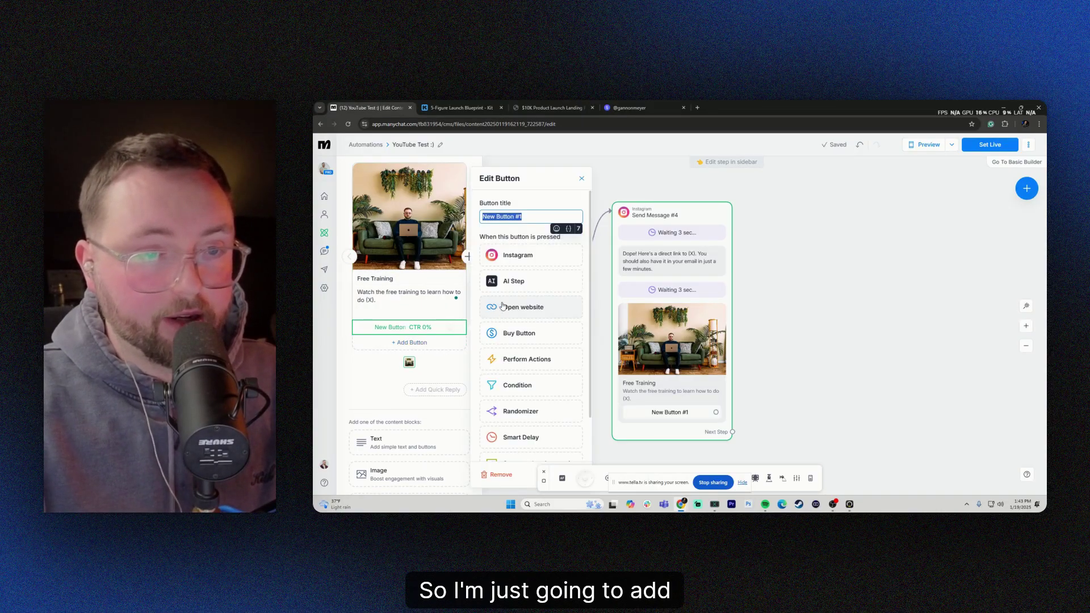
left_click(524, 307)
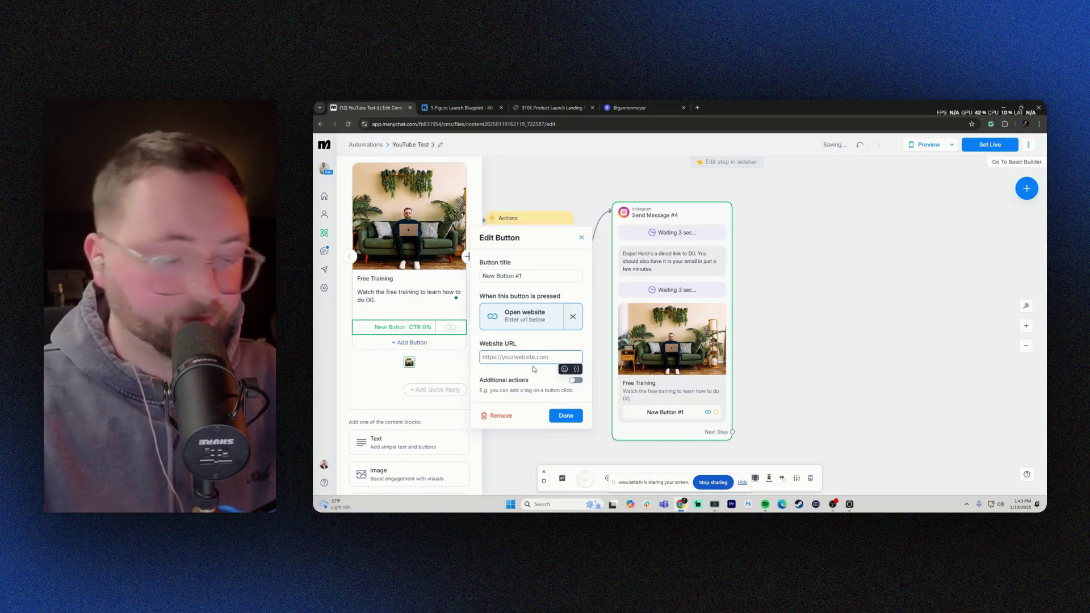
type("instagram.com/ga")
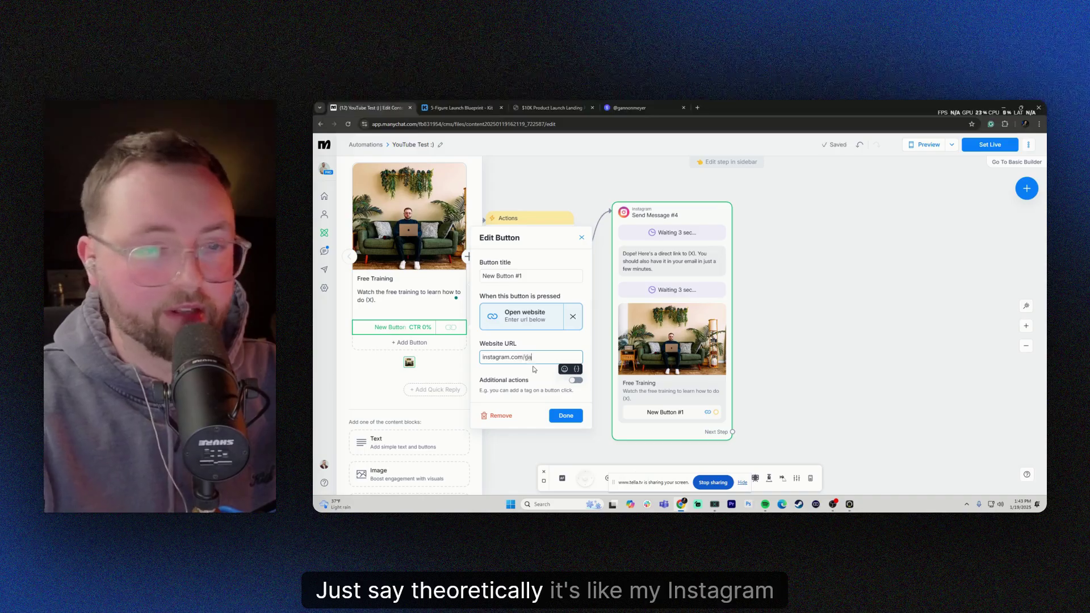
type("nnon.meyer")
triple_click(531, 275)
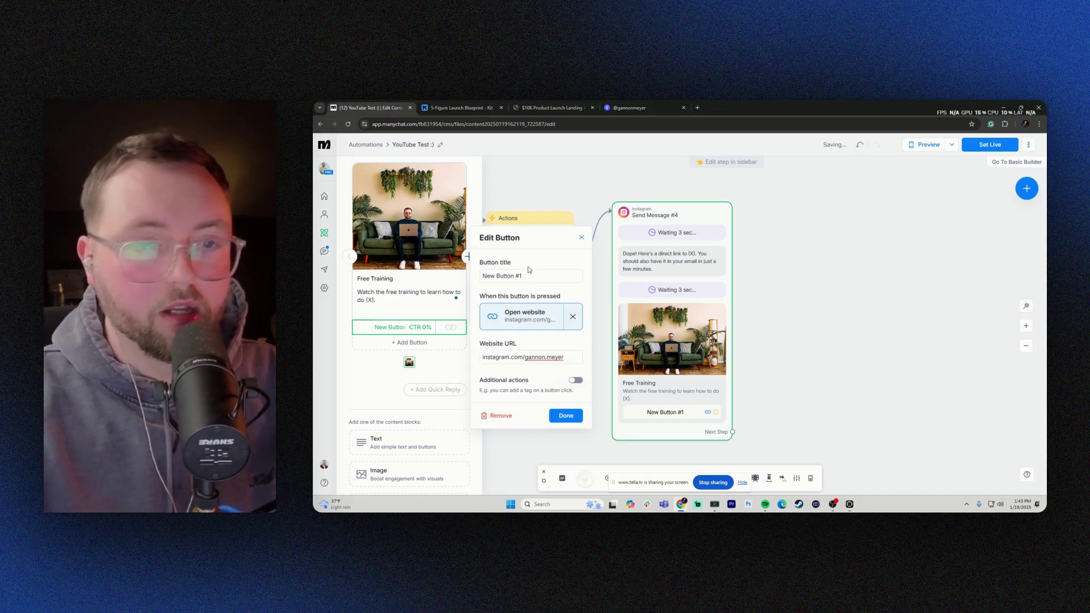
type("Watch Now")
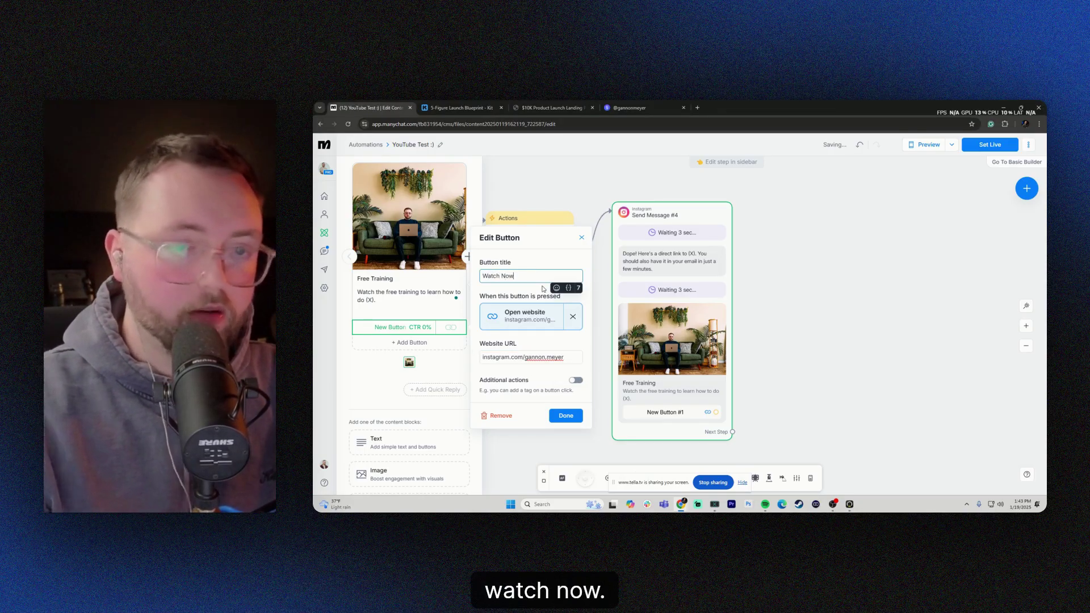
left_click(566, 416)
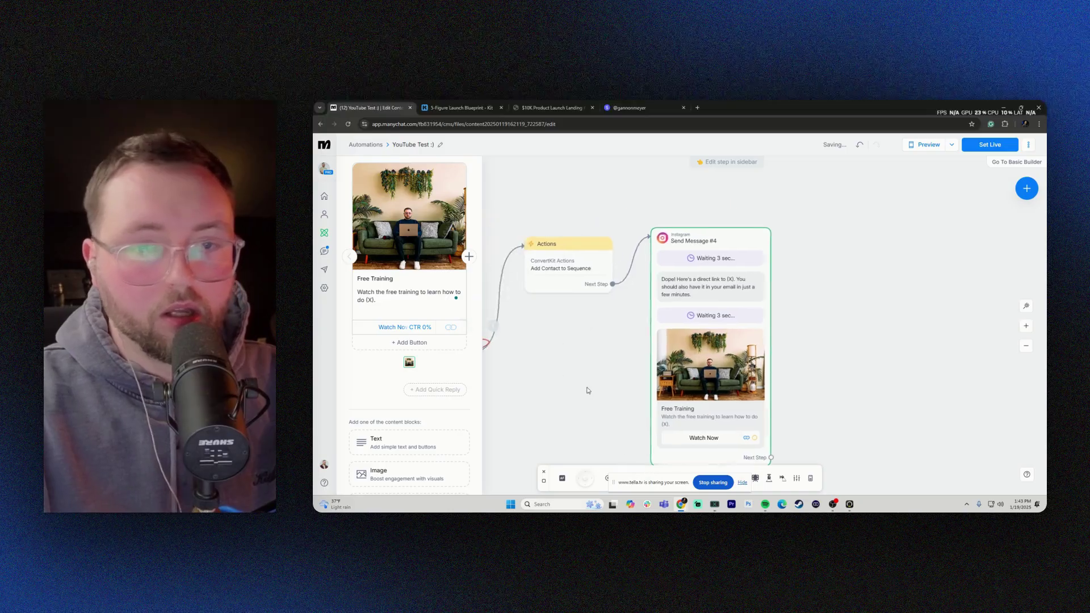
Step: Move the Send Message #4 step higher in the flow layout, roughly level with the Condition steps
scroll(875, 328, "down", 5)
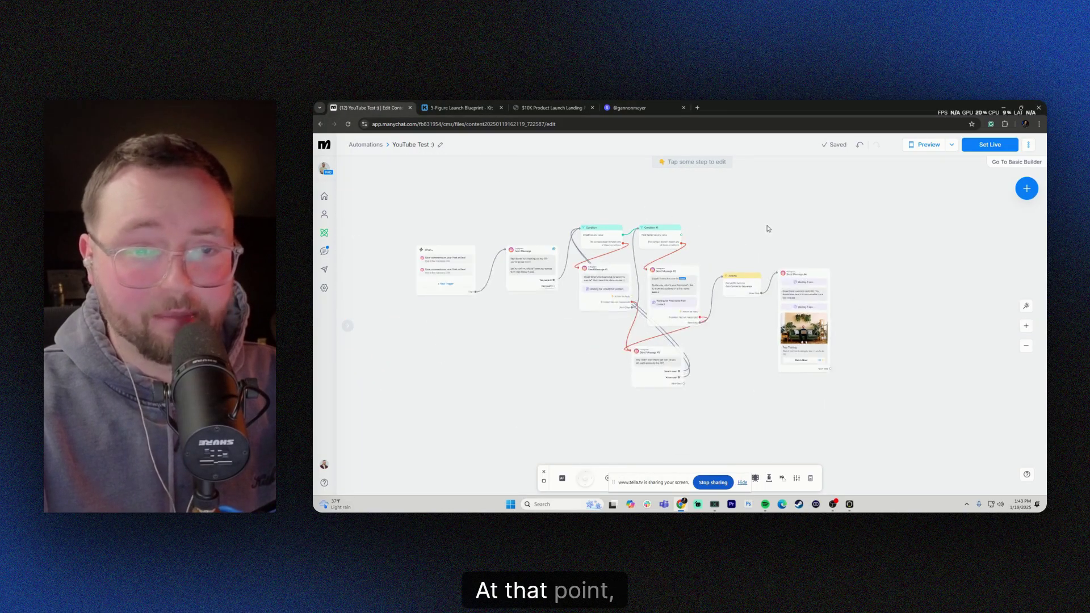
left_click(814, 275)
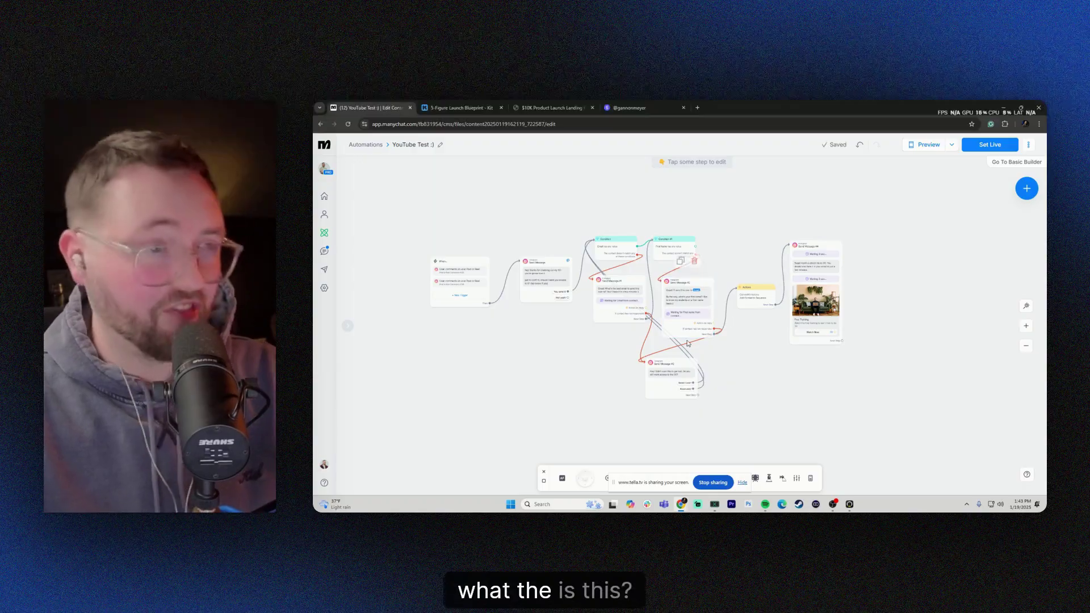
left_click_drag(591, 221, 579, 216)
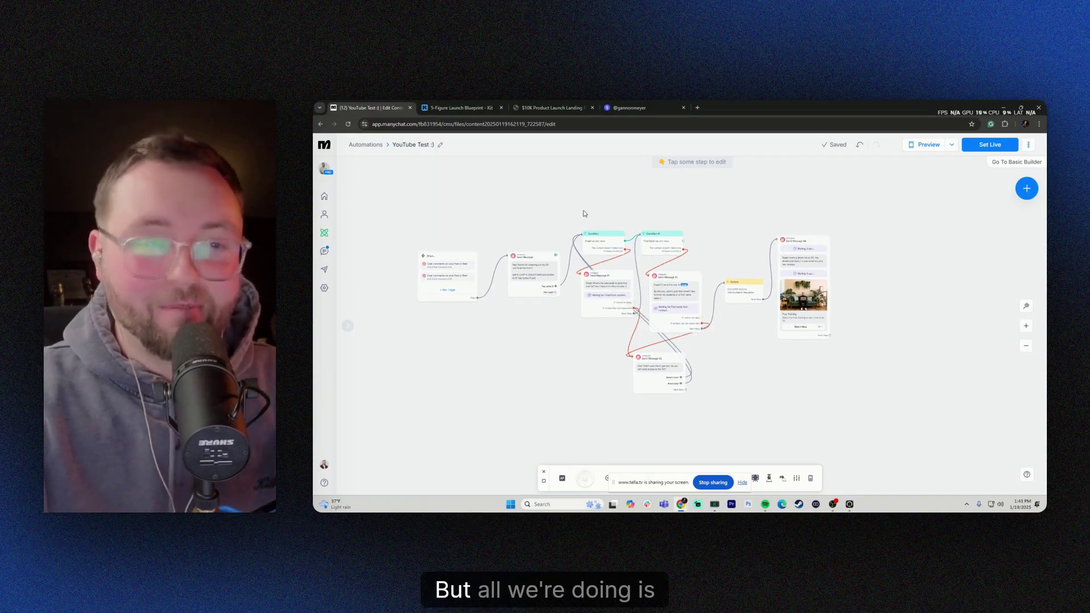
Step: Connect the "Hell yeah!" reply in the first Send Message step to the email Condition step
scroll(448, 267, "up", 5)
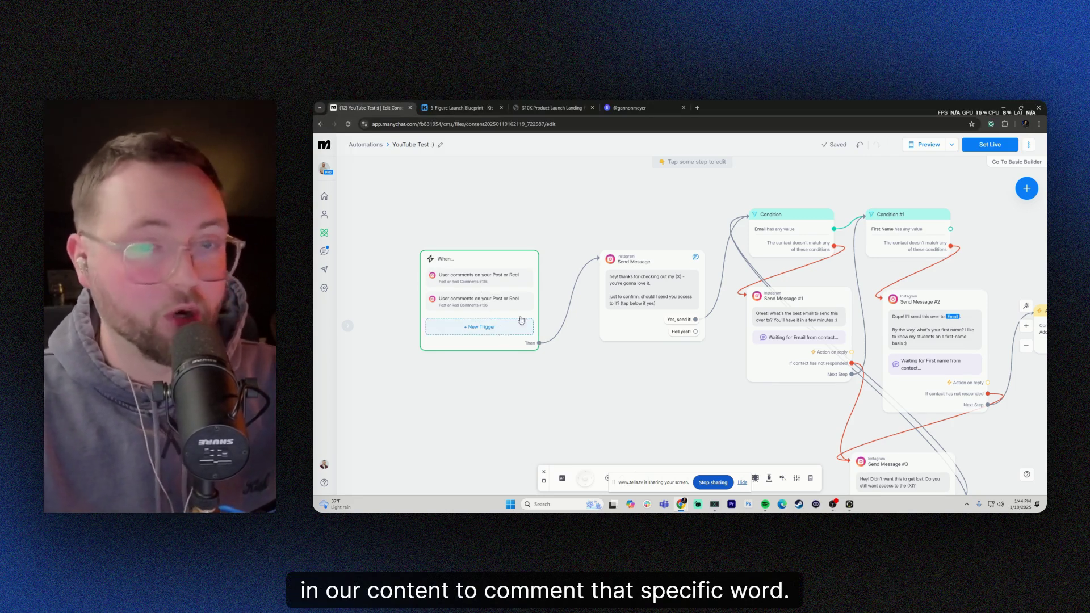
scroll(521, 320, "right", 3)
scroll(545, 293, "right", 5)
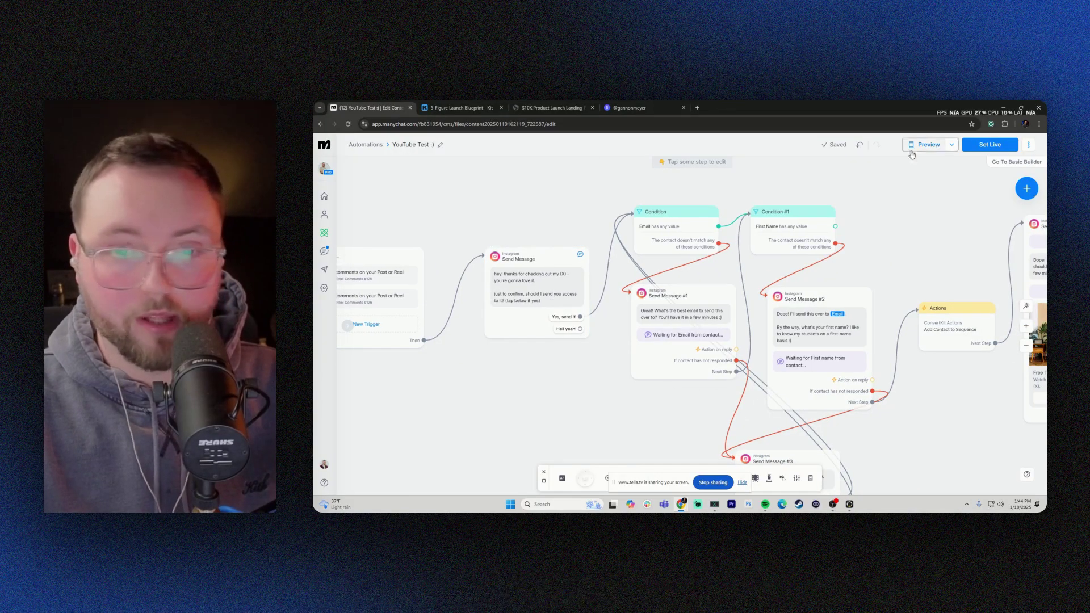
left_click(579, 329)
left_click(641, 222)
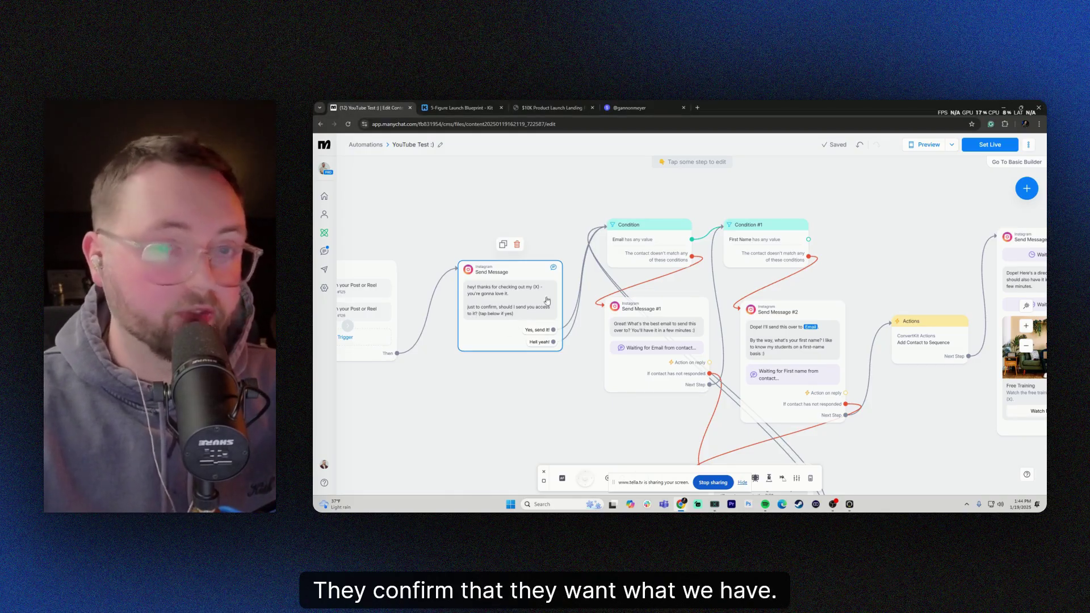
Step: Review the email and first-name collection and follow-up messages, then switch to Kit and examine the sequence's first email
scroll(546, 301, "right", 3)
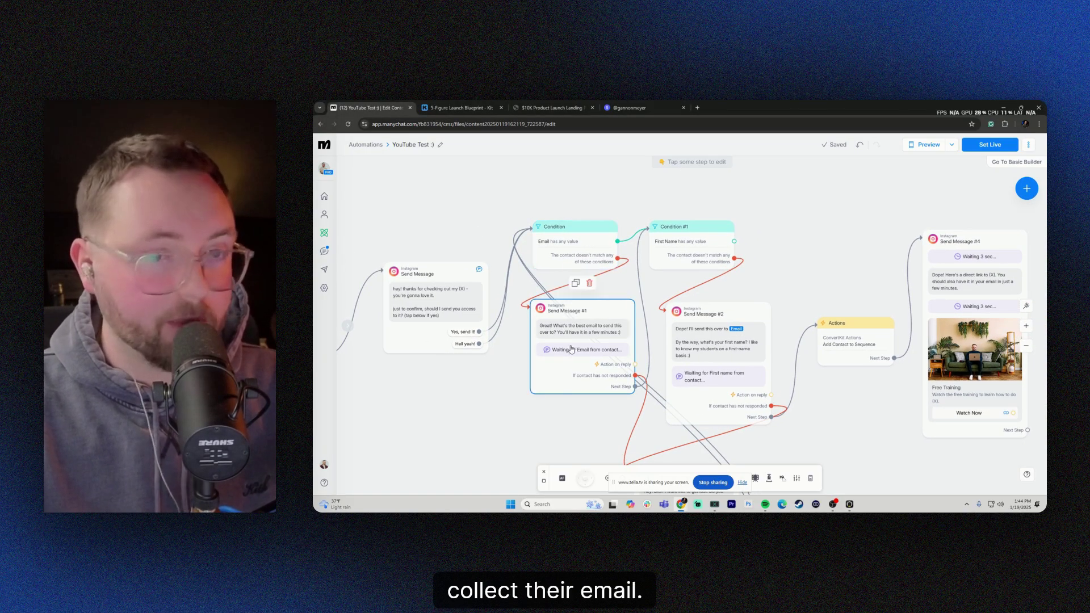
scroll(559, 428, "down", 3)
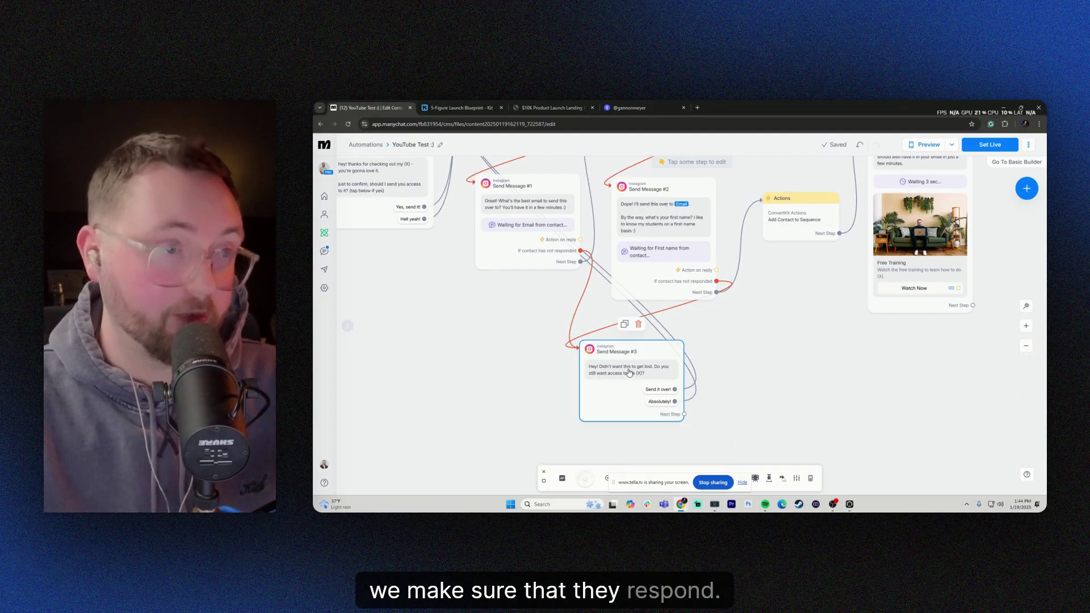
scroll(707, 356, "up", 3)
scroll(707, 356, "right", 2)
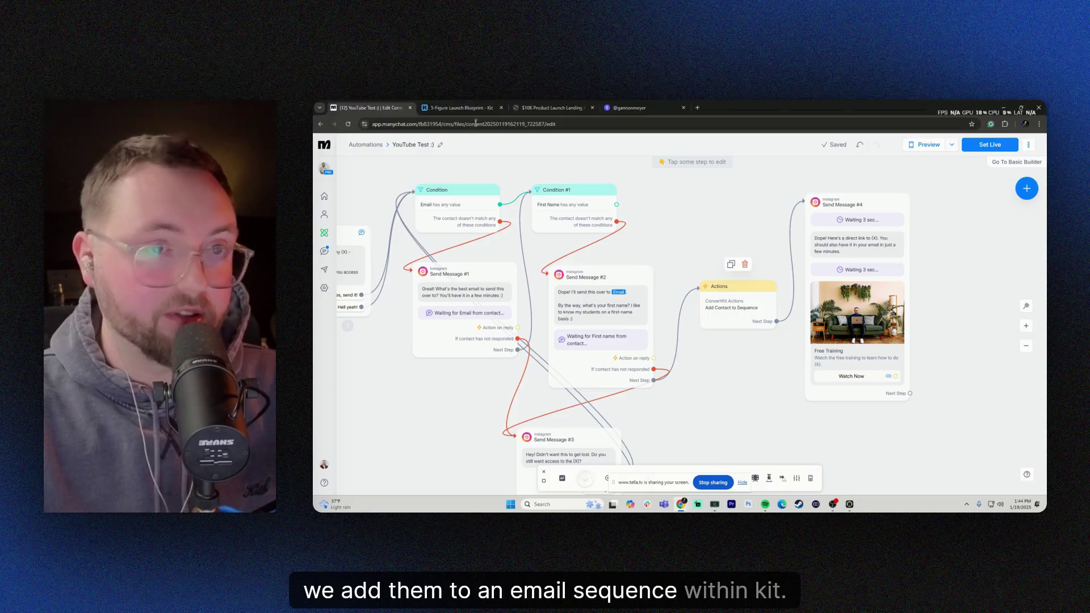
left_click(463, 108)
scroll(783, 308, "down", 3)
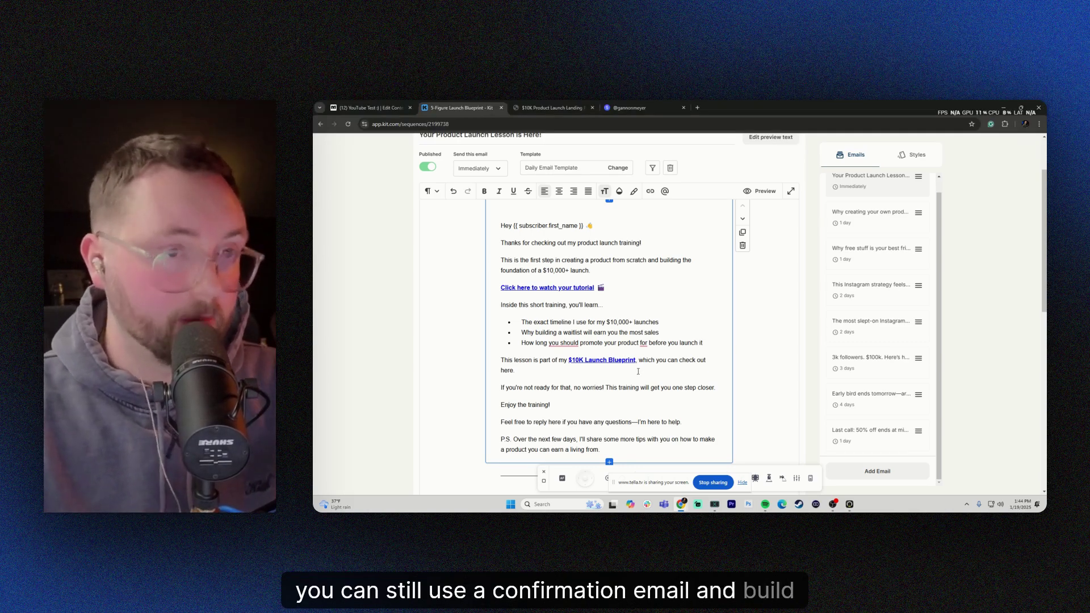
Step: Return to Manychat and review the product delivery message and the layout of the whole automation
left_click(369, 107)
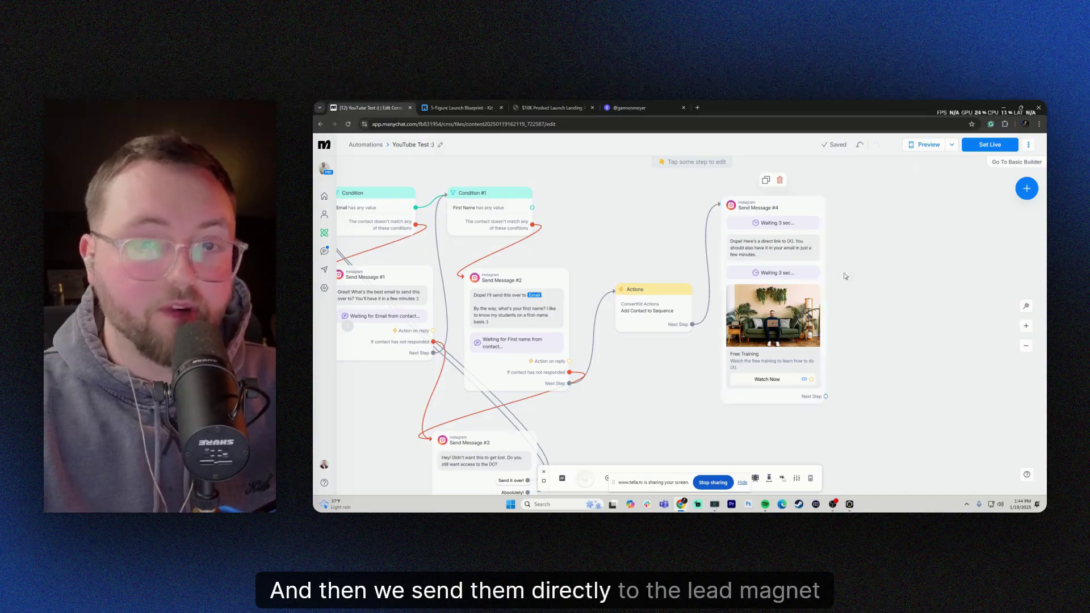
scroll(743, 251, "right", 3)
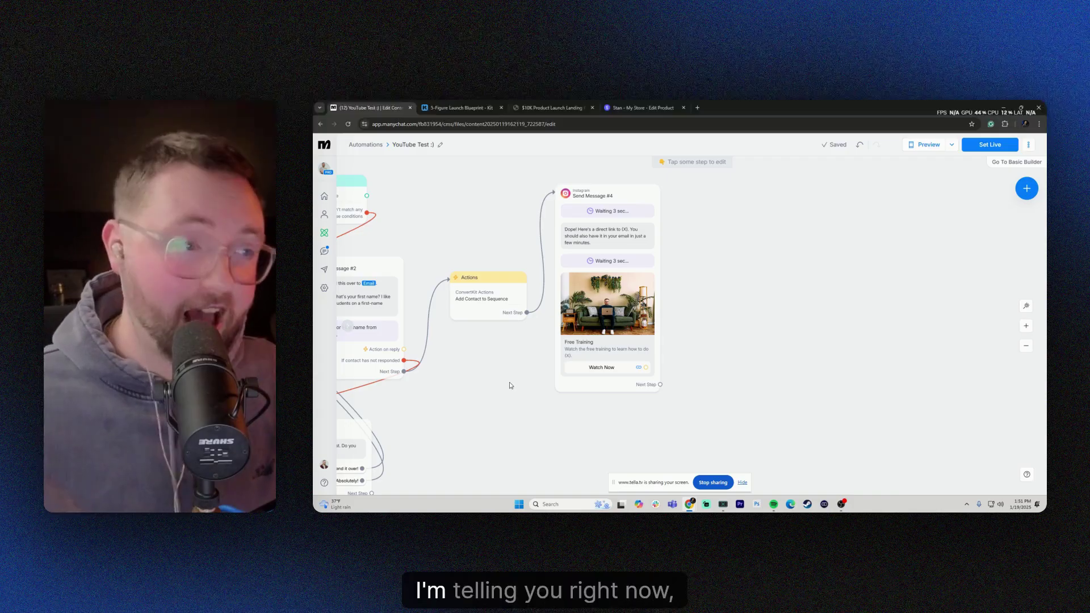
mouse_move(613, 167)
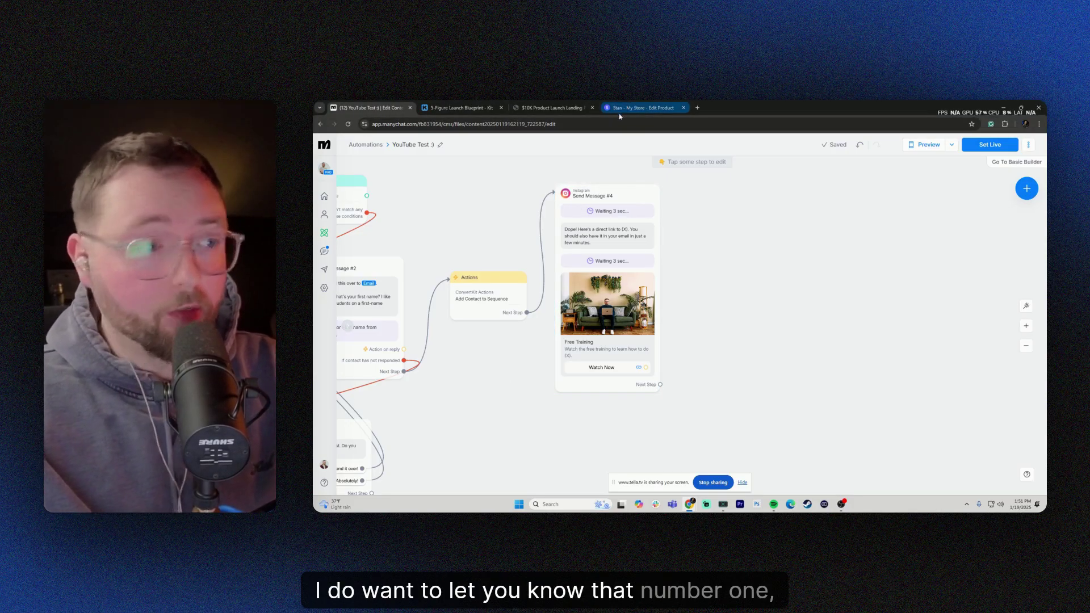
scroll(421, 240, "down", 5)
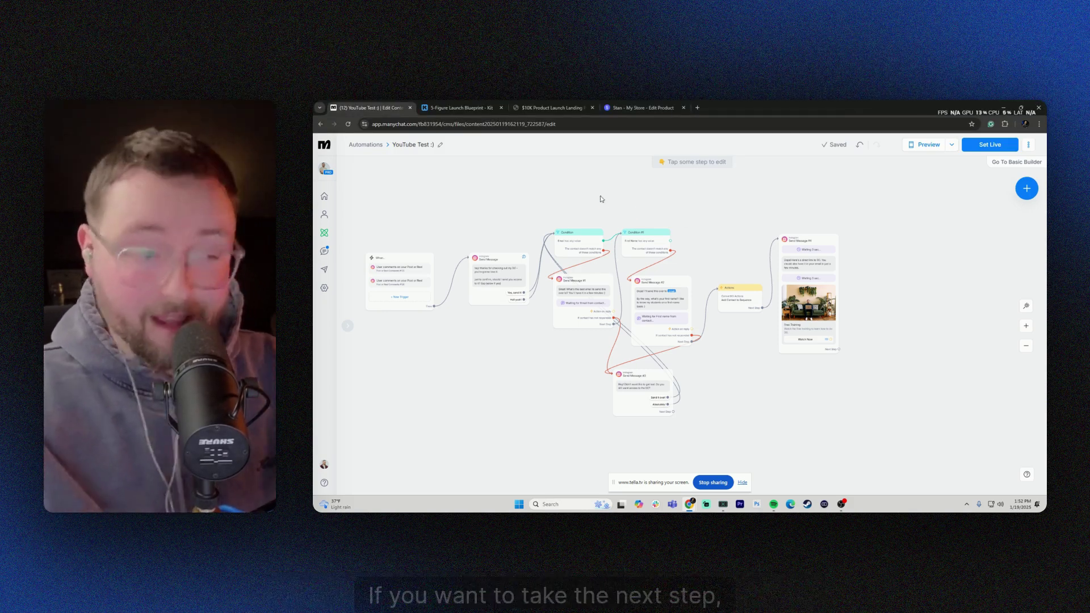
Step: Switch to Stan and review the course's modules and lessons, including the bonus module of Manychat automations
left_click(551, 110)
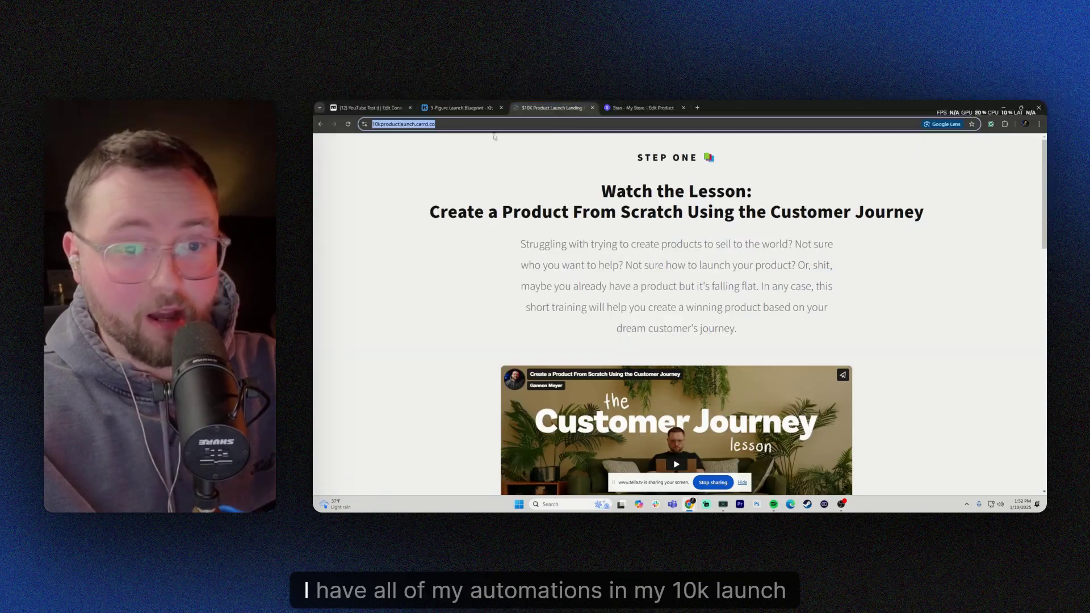
left_click(461, 108)
left_click(642, 108)
scroll(523, 270, "down", 2)
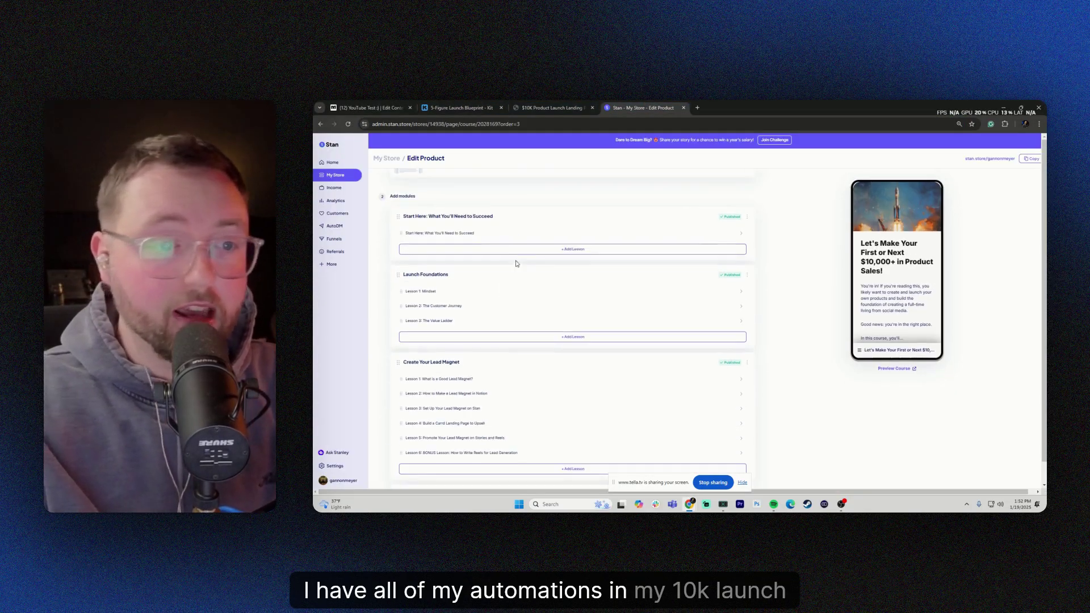
scroll(517, 272, "down", 2)
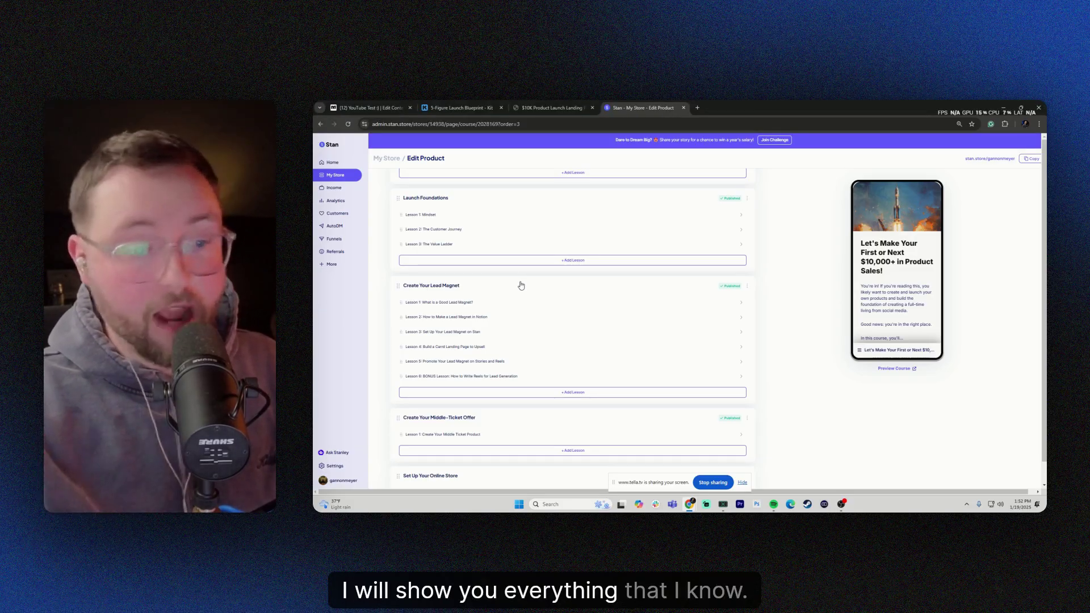
scroll(467, 386, "down", 4)
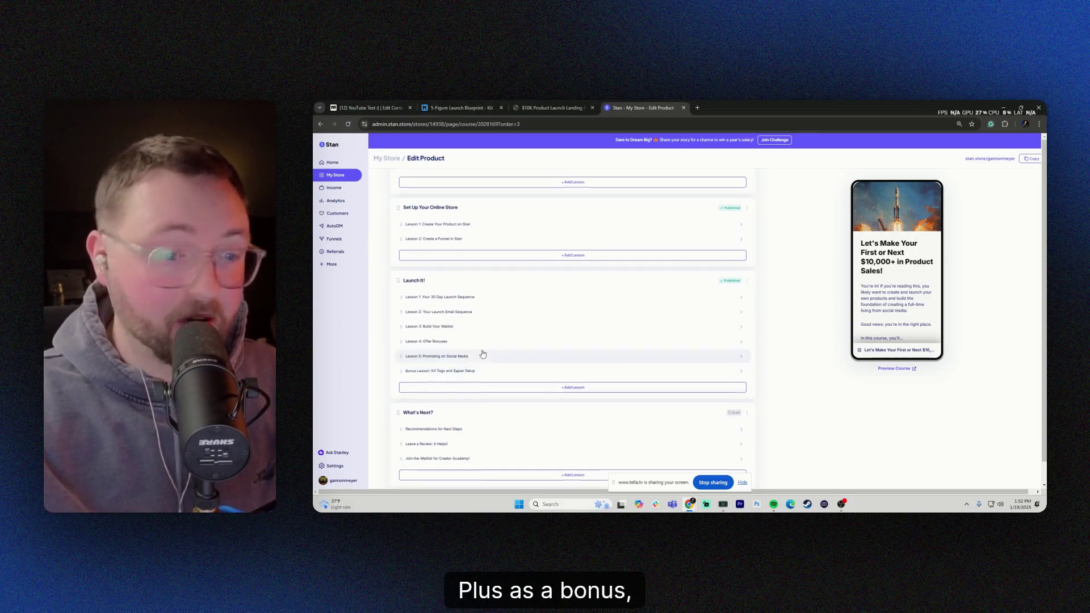
scroll(459, 385, "down", 2)
left_click(463, 447)
scroll(448, 397, "down", 5)
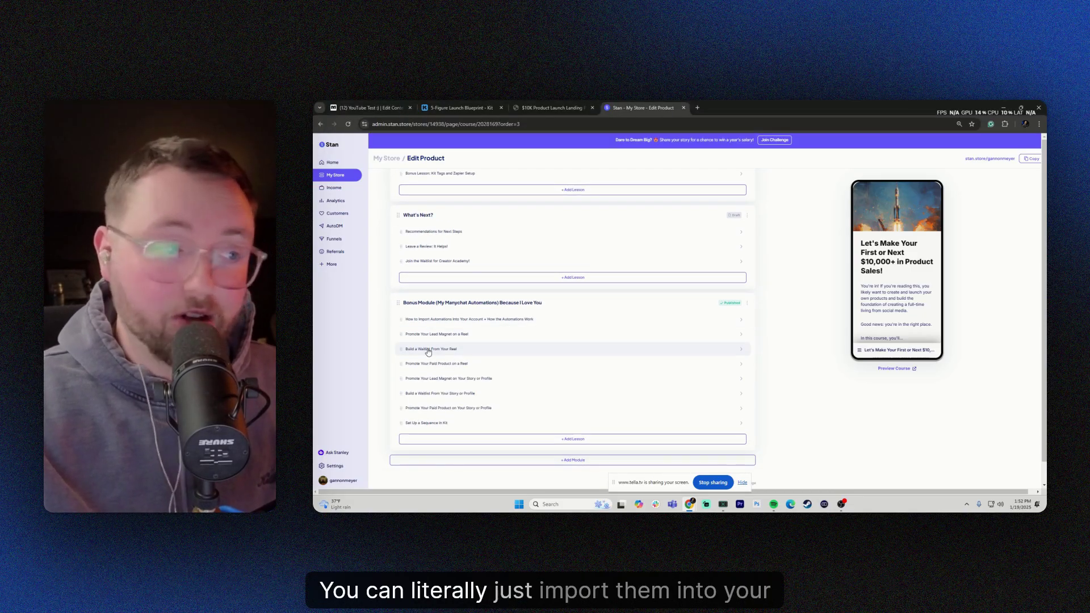
scroll(460, 355, "up", 10)
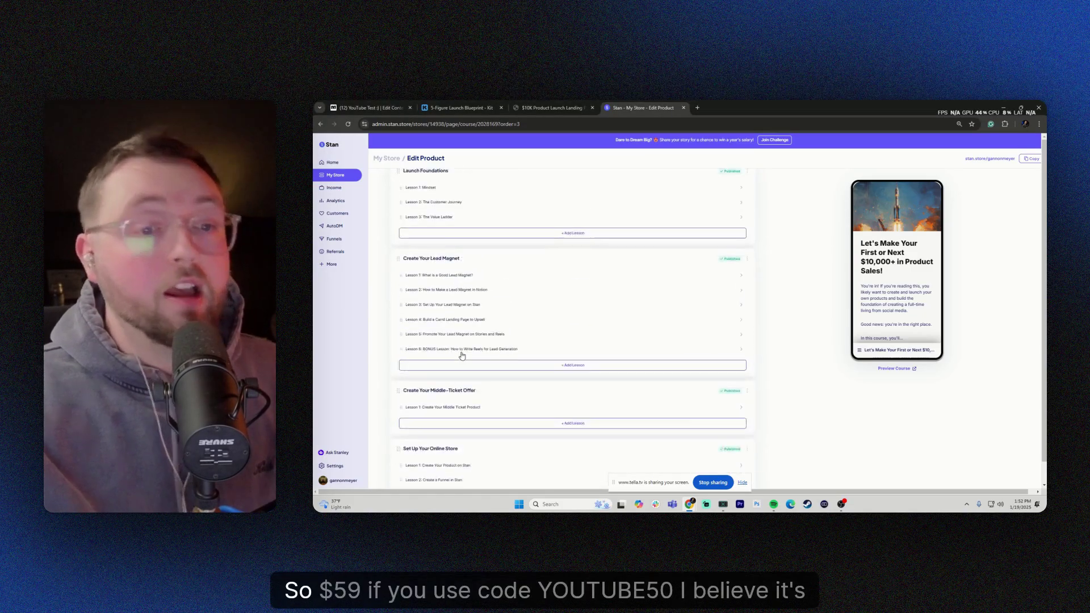
scroll(462, 355, "up", 5)
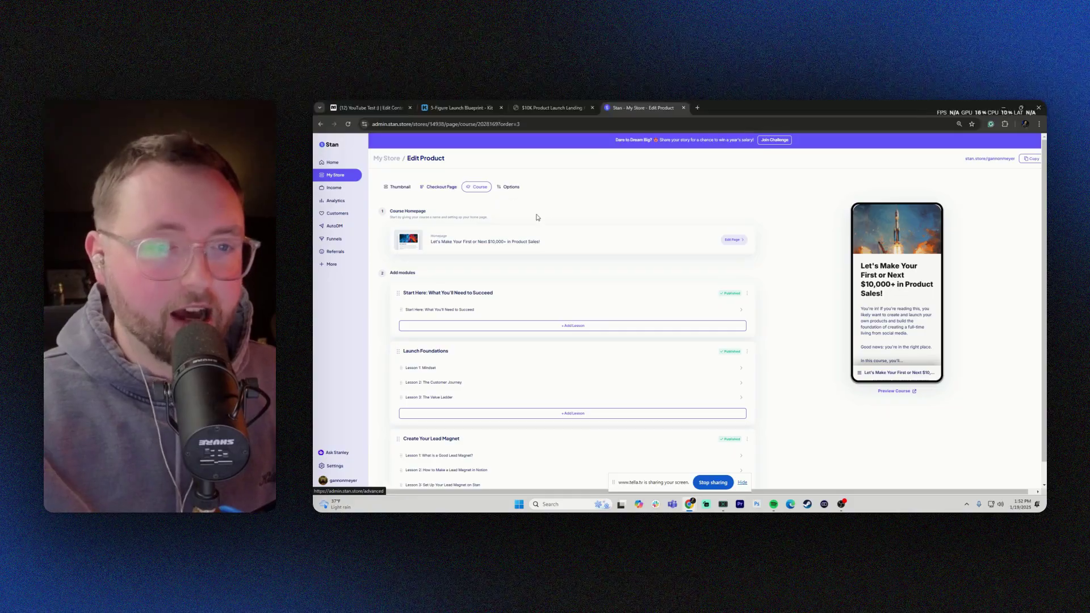
scroll(591, 233, "down", 4)
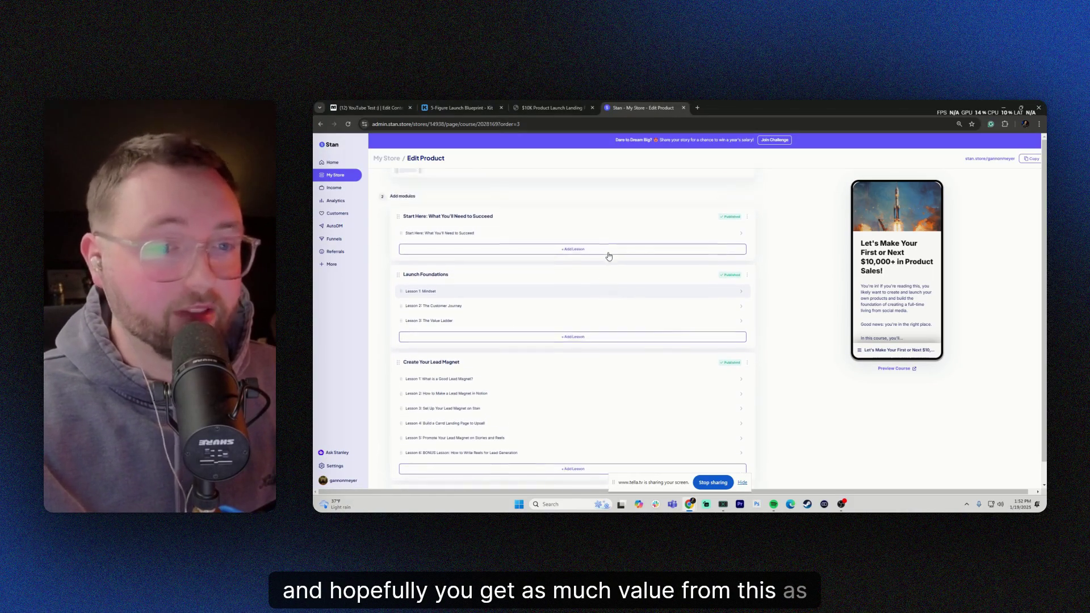
Step: Return to Manychat and add a 2-hour Smart Delay after the product delivery message with the Free Training card
scroll(593, 242, "up", 3)
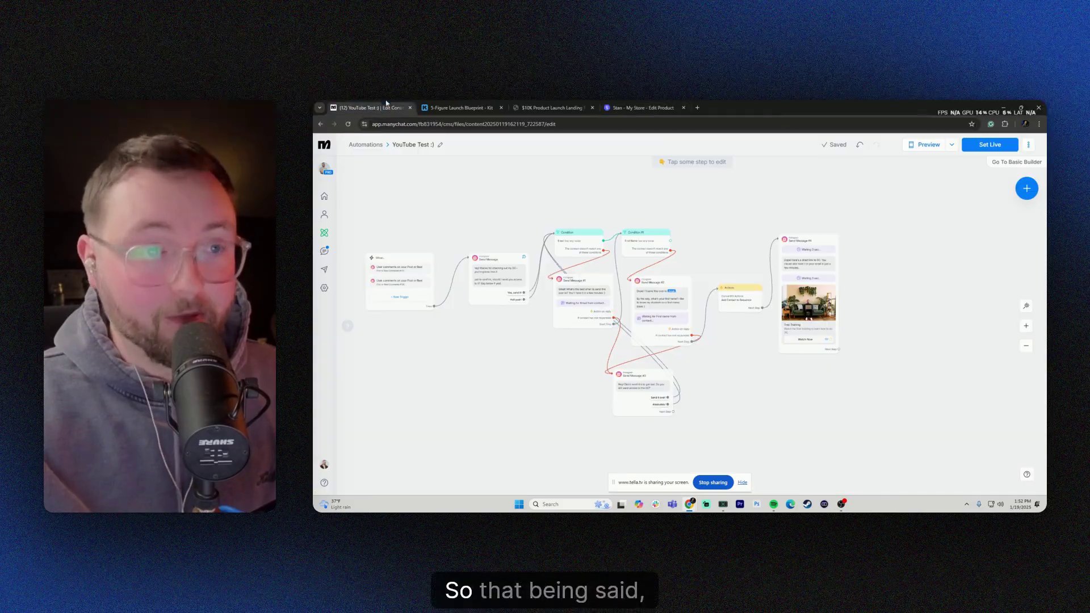
key("ctrl+1")
scroll(730, 299, "up", 5)
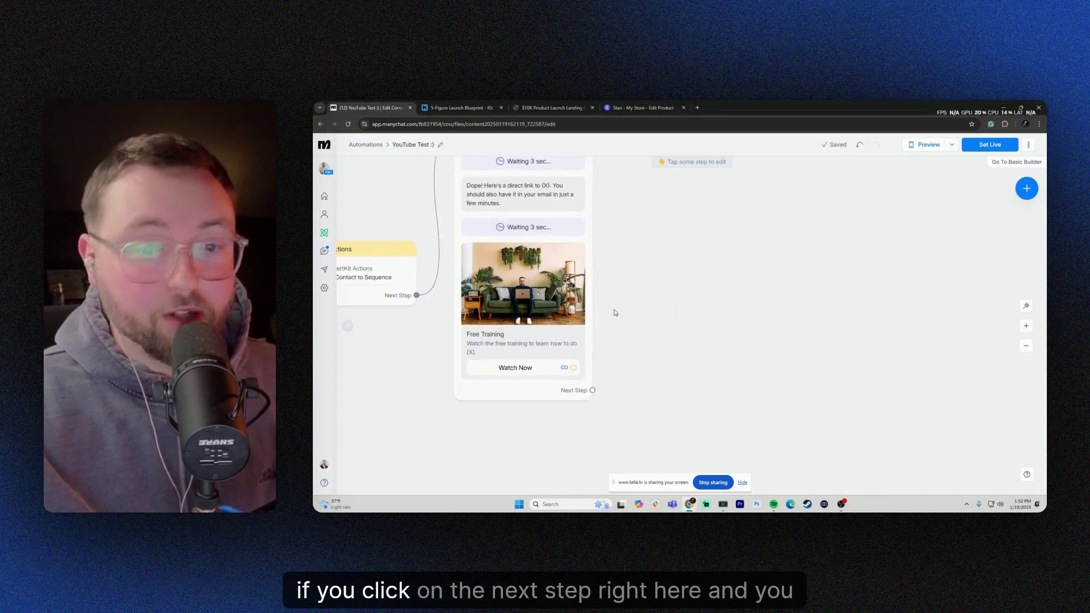
left_click_drag(589, 403, 707, 256)
left_click(736, 326)
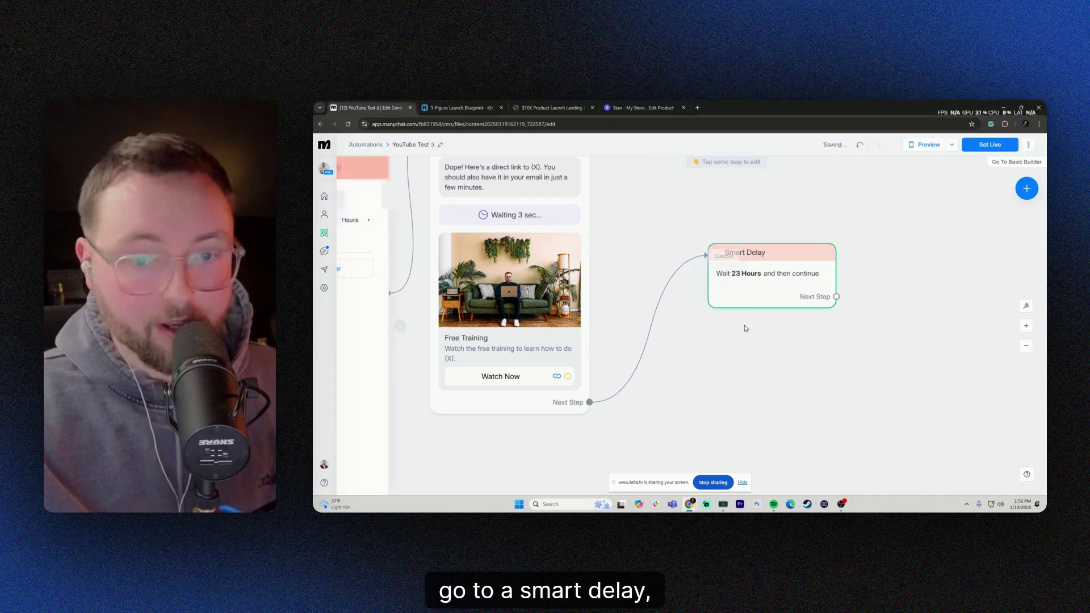
double_click(396, 219)
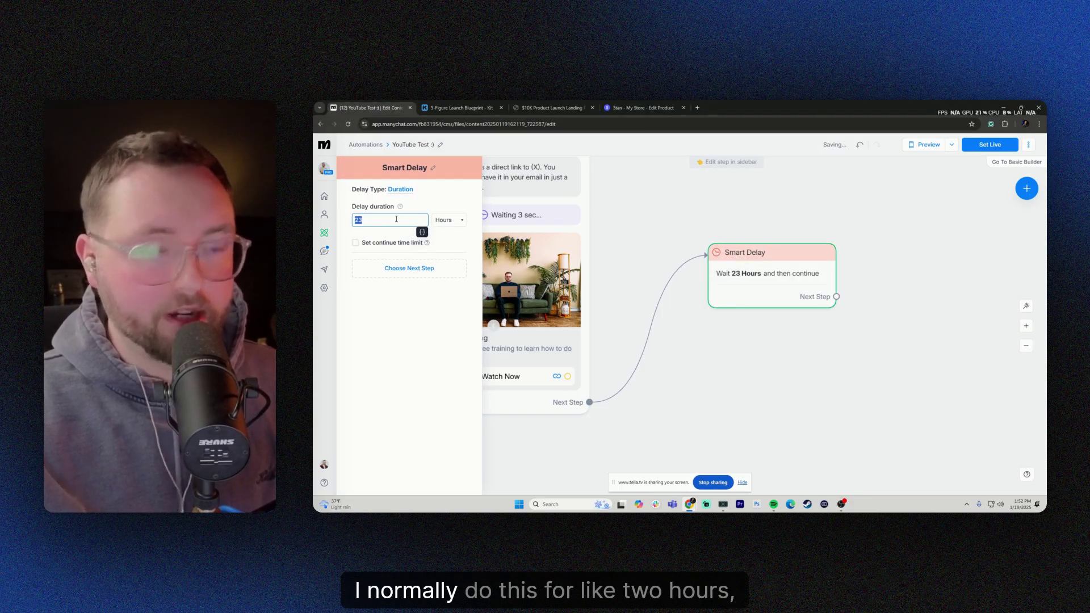
left_click(688, 204)
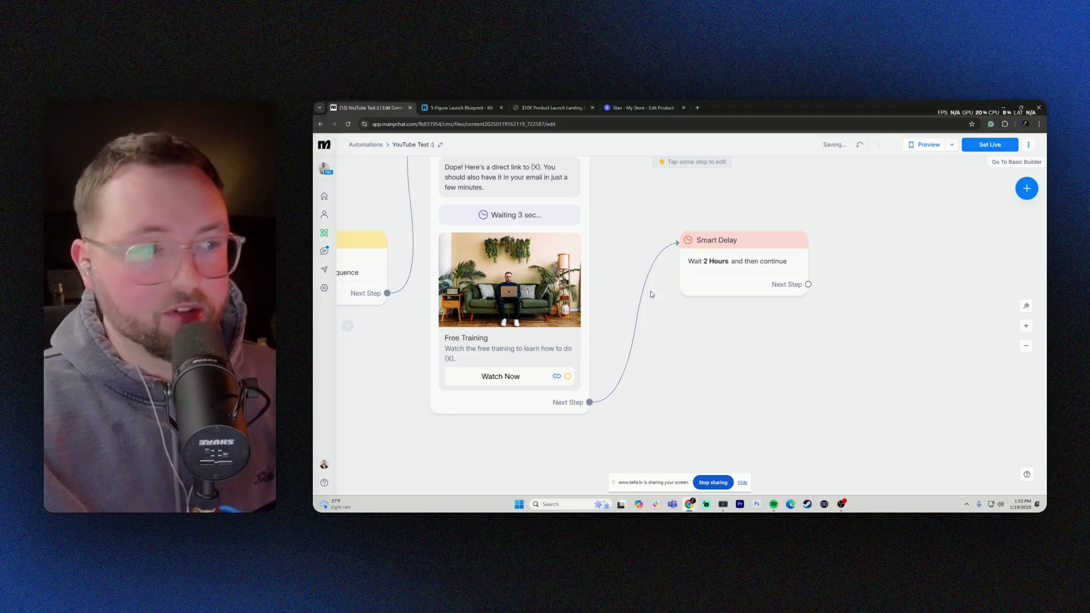
Step: Add an Instagram message after the Smart Delay and give it an audio block in place of the empty text block
left_click_drag(807, 286, 858, 232)
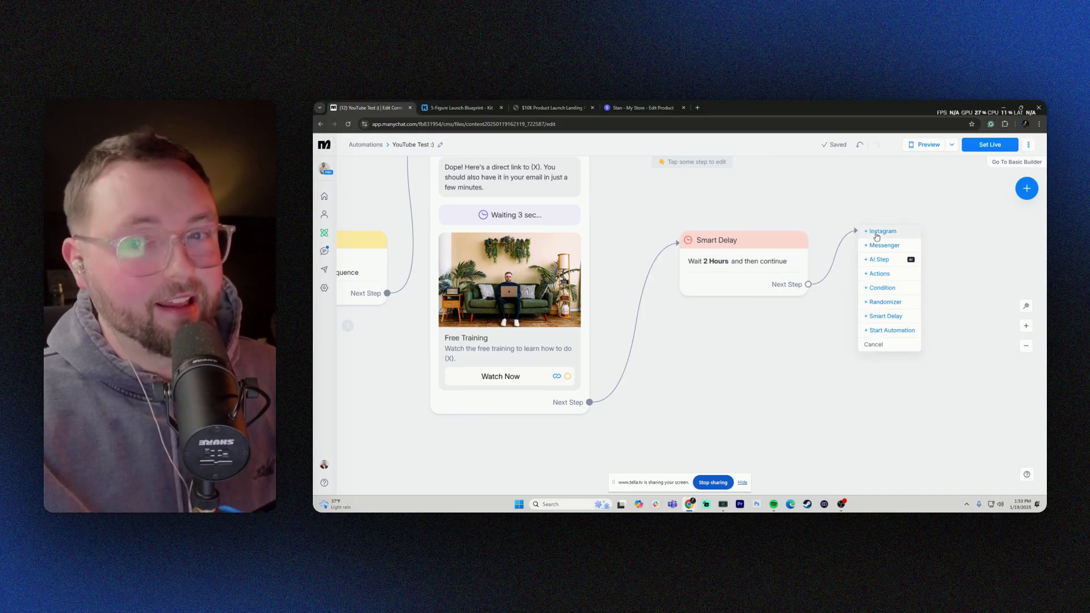
left_click(881, 231)
scroll(401, 397, "down", 1)
mouse_move(402, 428)
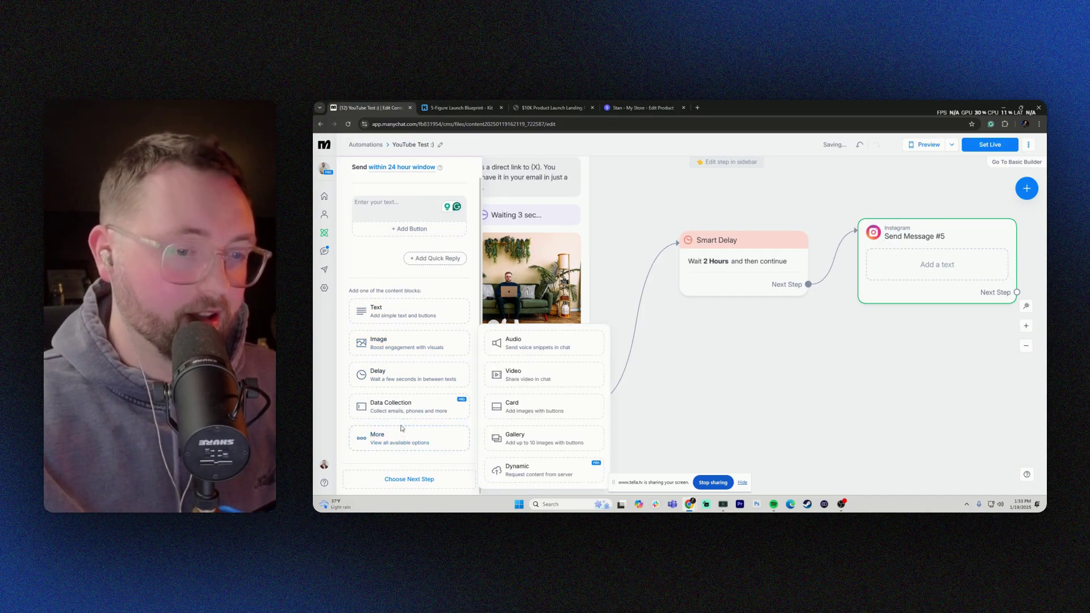
left_click(527, 348)
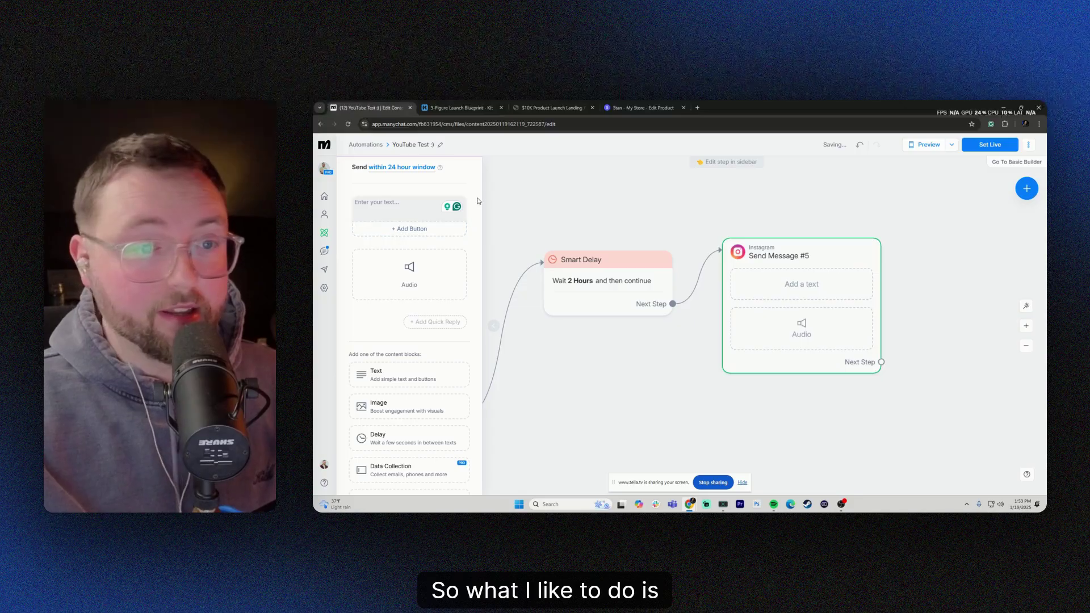
left_click(474, 198)
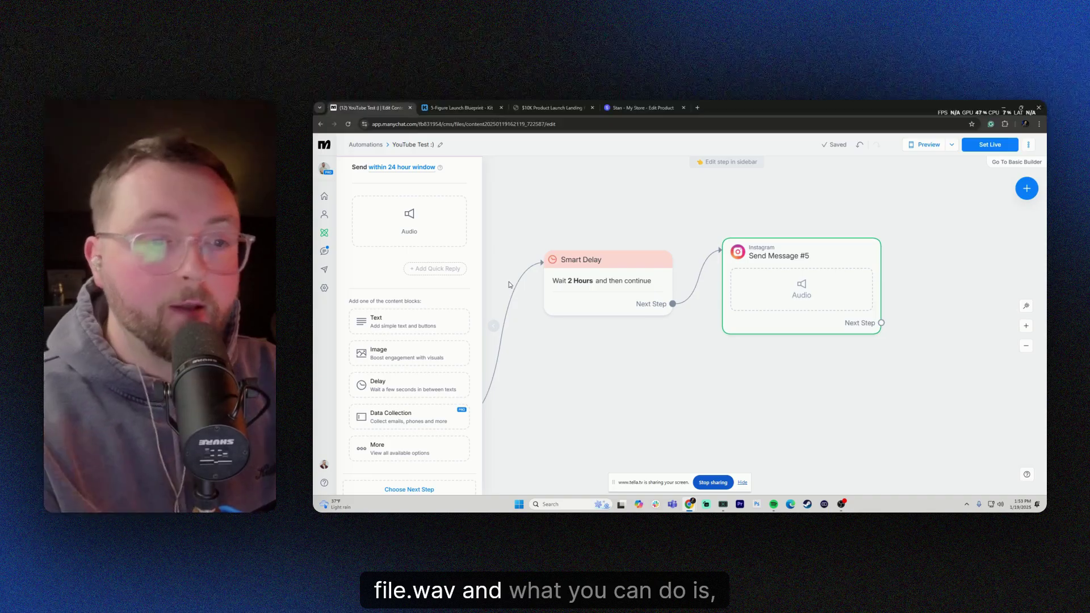
scroll(672, 227, "down", 5)
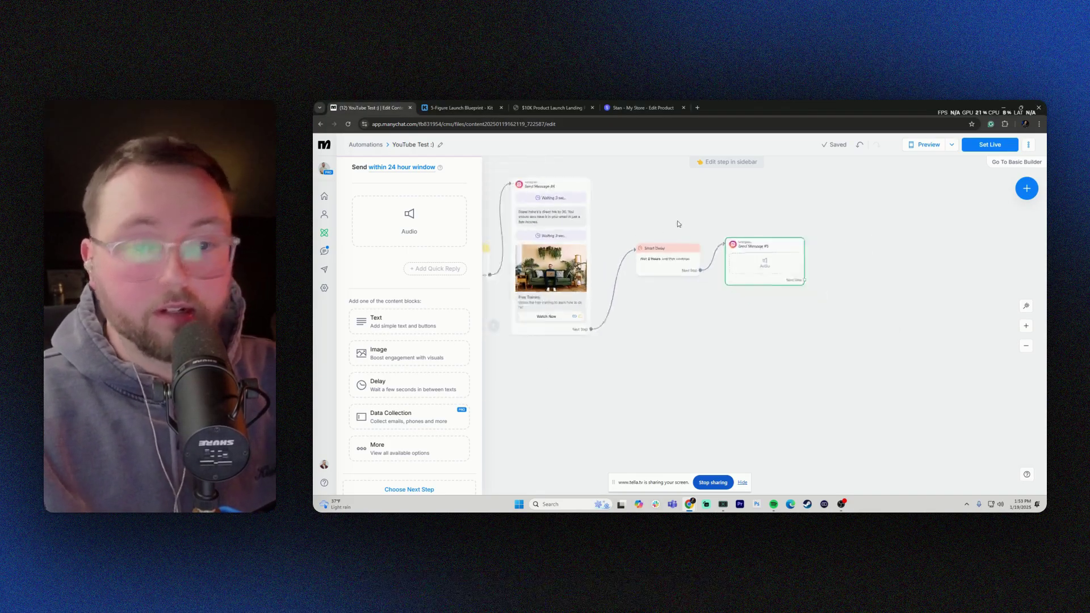
scroll(676, 228, "up", 1)
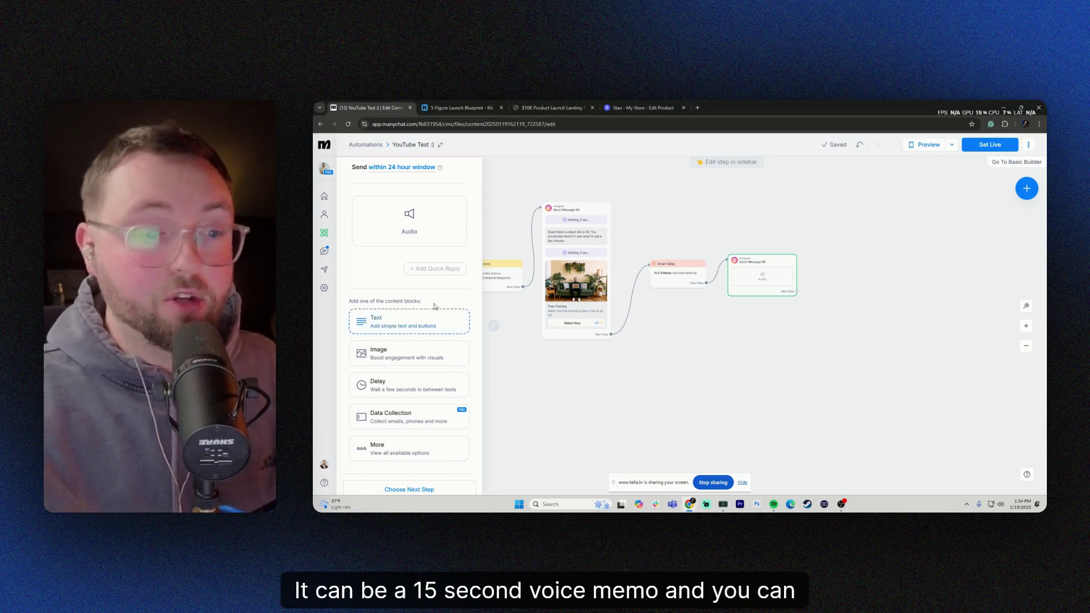
left_click(410, 218)
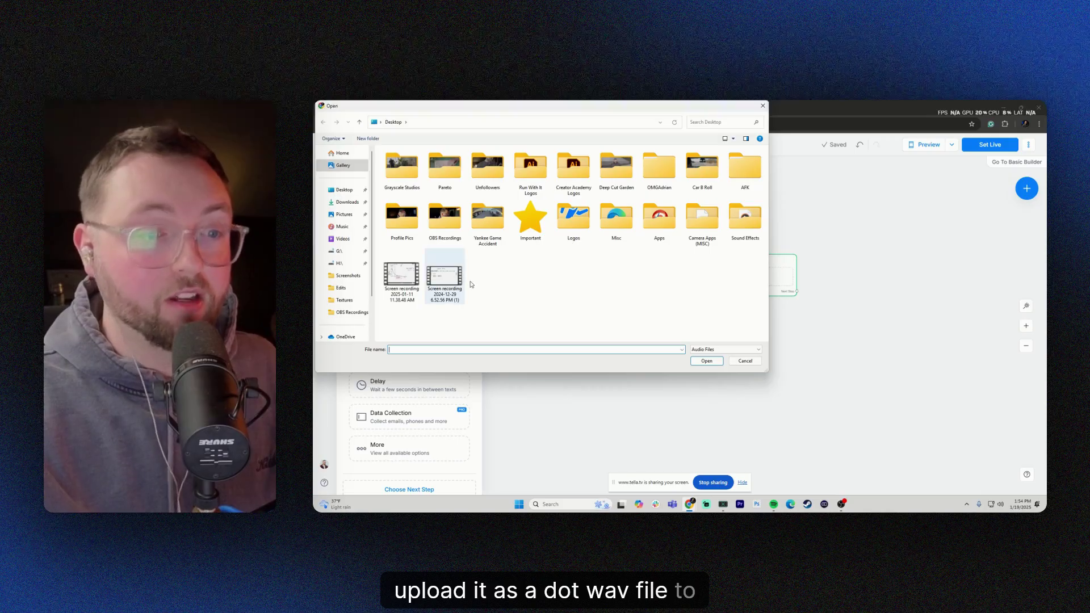
left_click(745, 361)
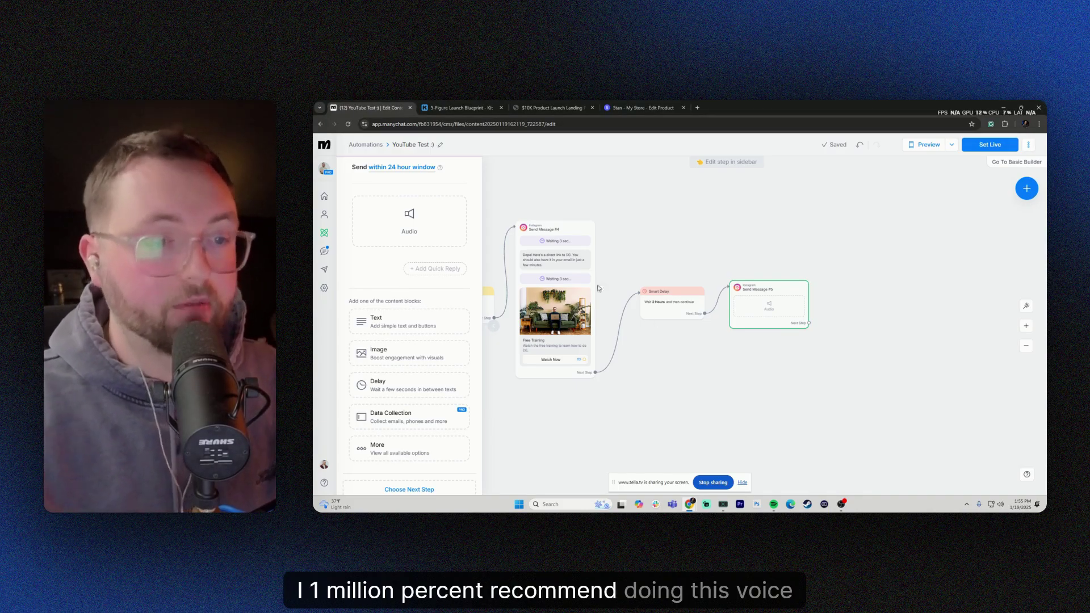
left_click_drag(688, 353, 645, 361)
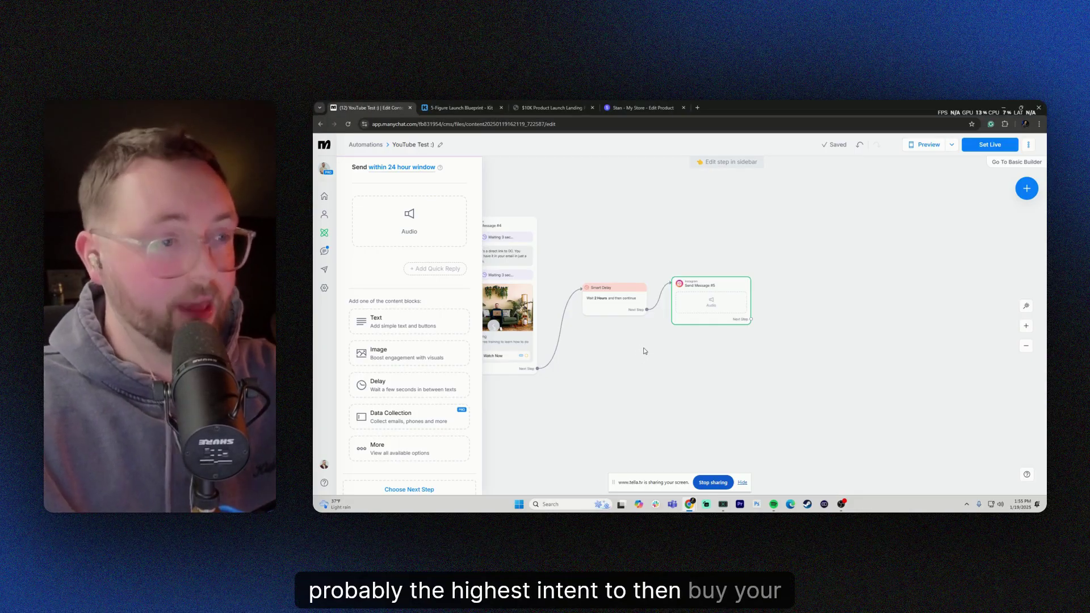
mouse_move(686, 328)
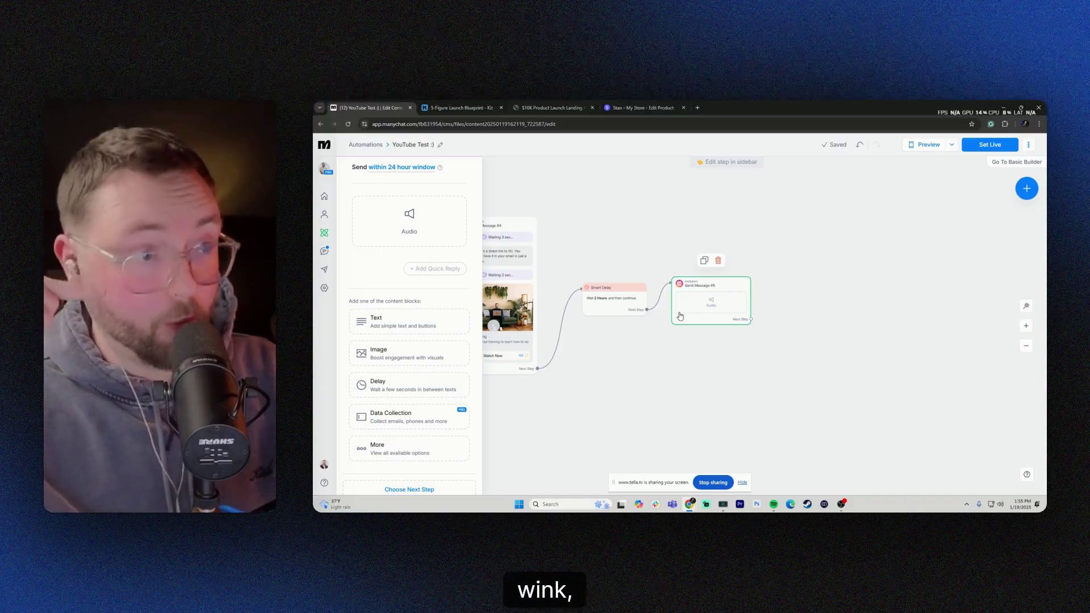
Step: Switch to Stan and review the published course modules down to the bonus module of Manychat automations
key("ctrl+shift+Tab")
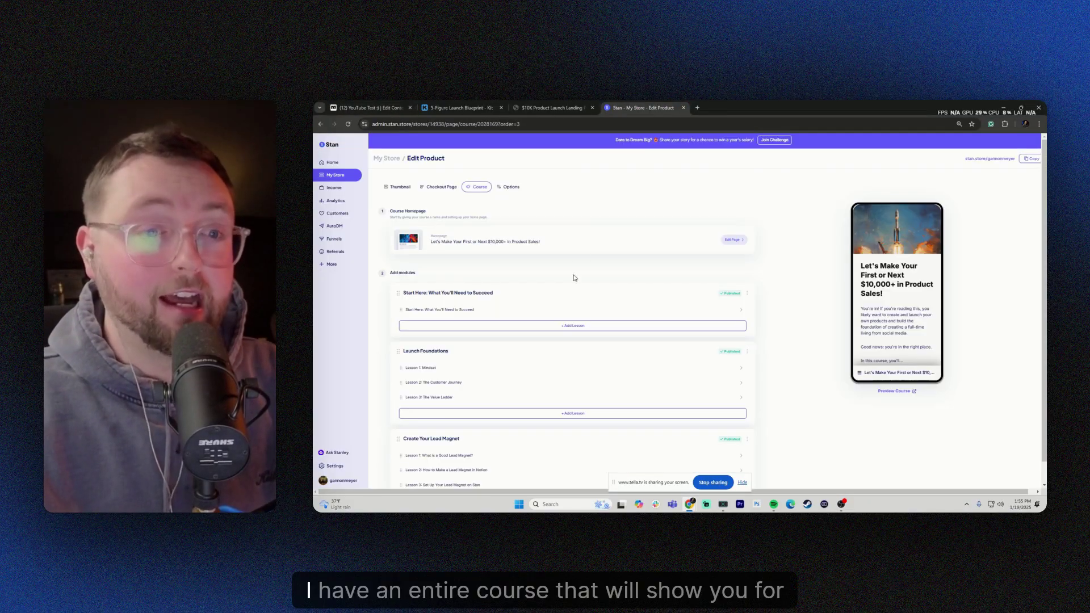
scroll(574, 278, "down", 15)
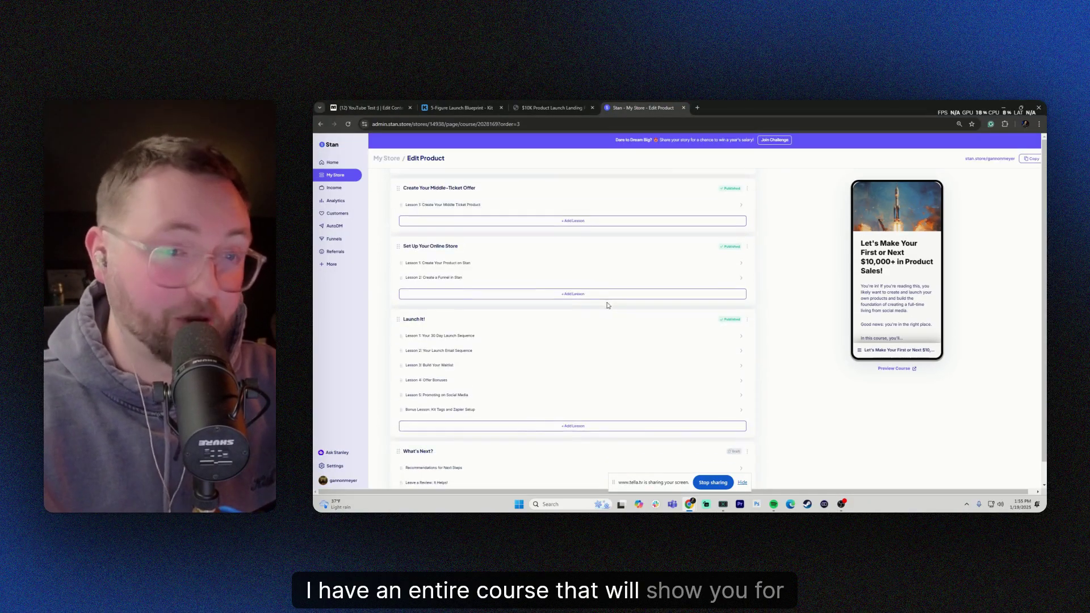
scroll(608, 305, "down", 2)
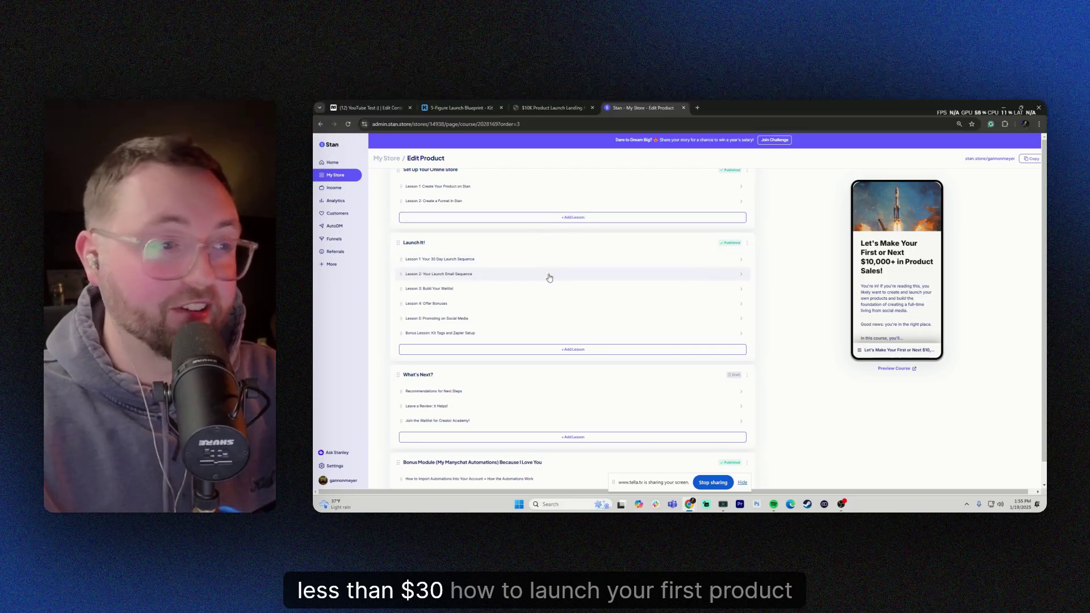
scroll(577, 273, "down", 4)
scroll(574, 276, "up", 9)
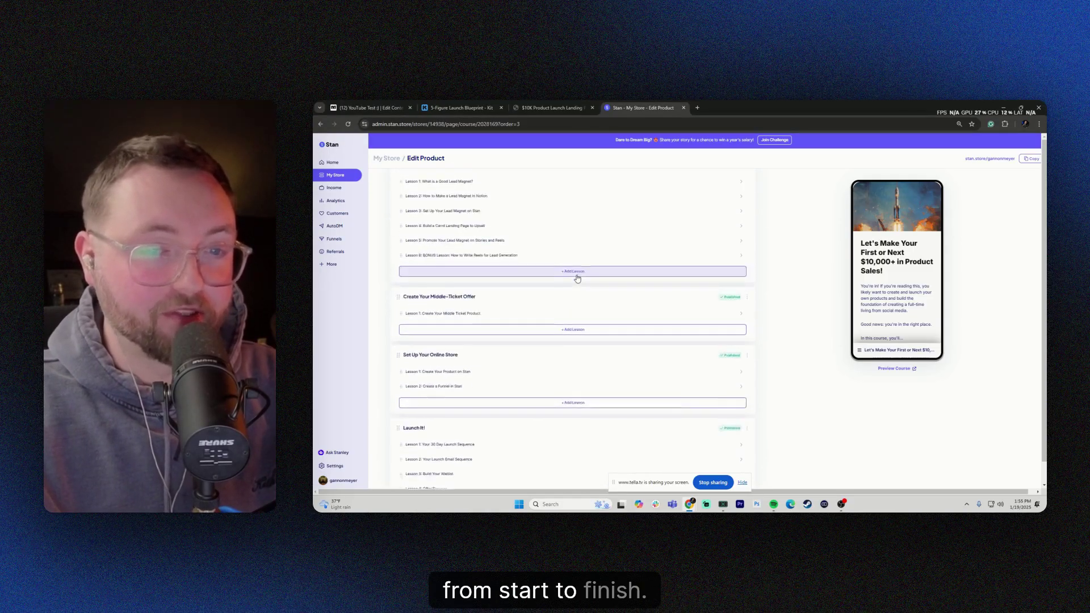
scroll(578, 278, "up", 5)
Step: Look at the product launch landing page, then return to Manychat and review the extended automation from trigger to audio message
left_click(550, 107)
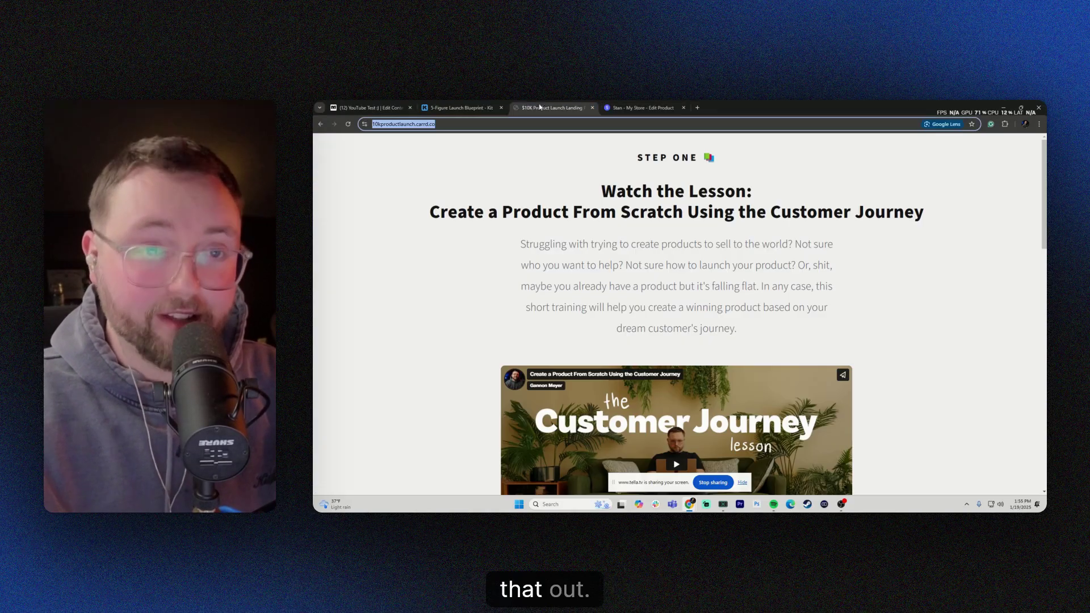
left_click(470, 103)
left_click(383, 104)
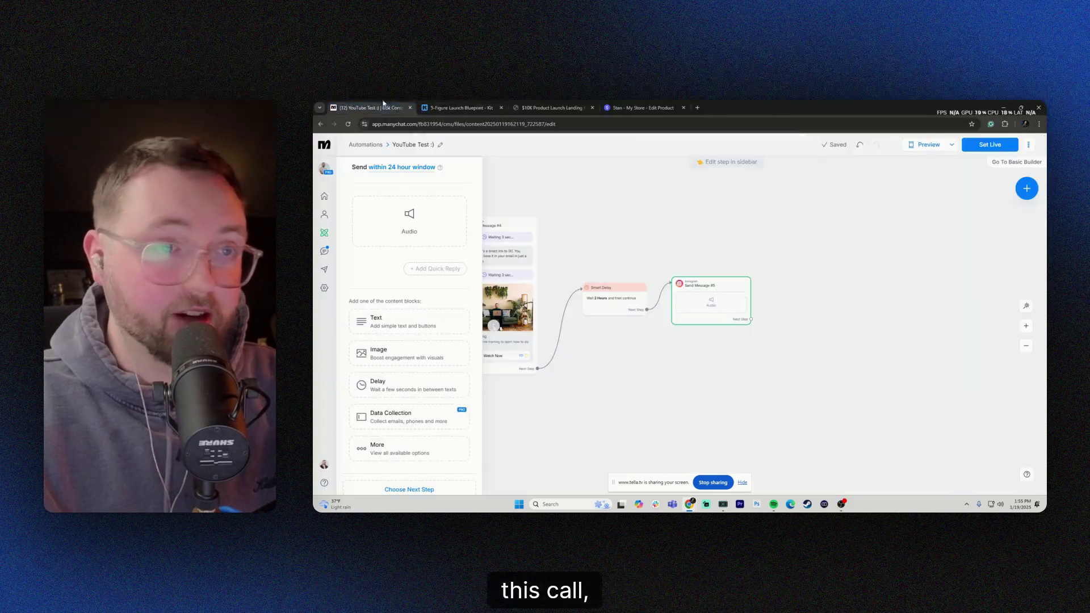
scroll(600, 211, "down", 5)
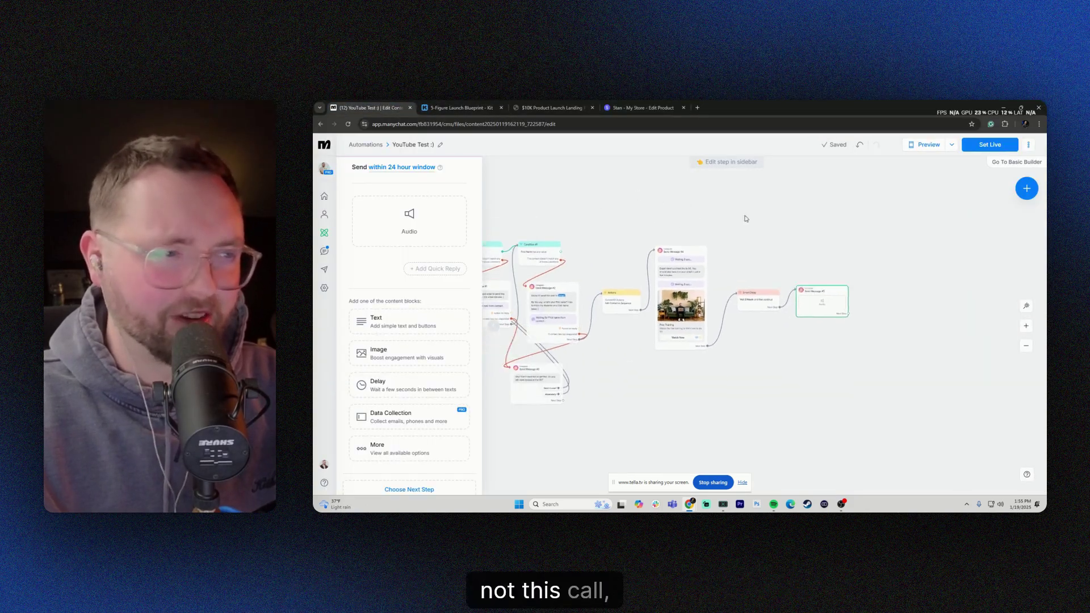
scroll(746, 219, "up", 3)
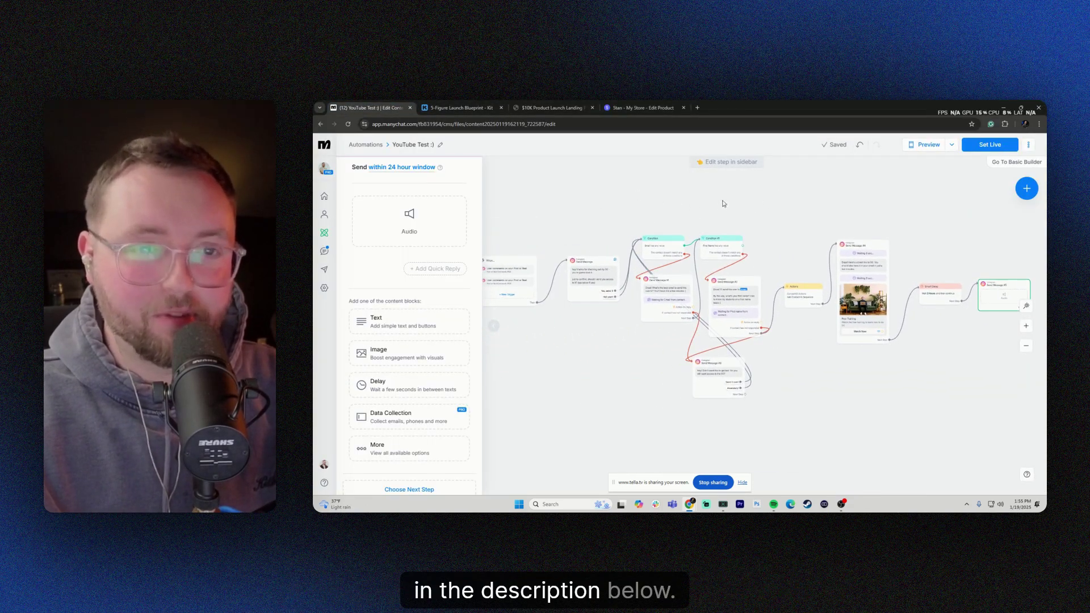
scroll(724, 203, "down", 1)
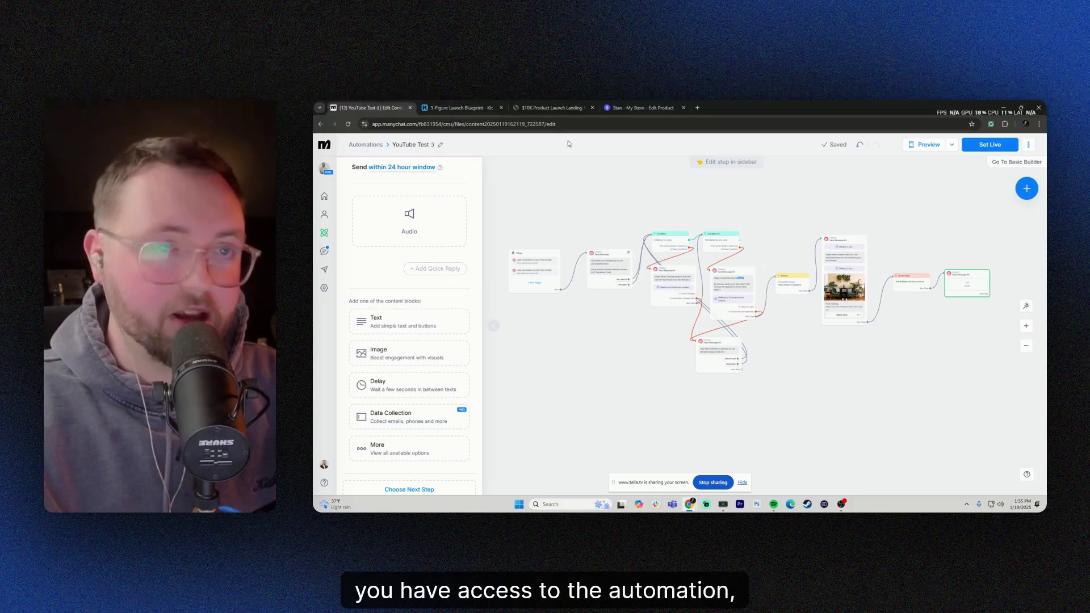
Step: View the Kit sequence's first email and the Stan course page, then return to the Manychat automation
left_click(470, 106)
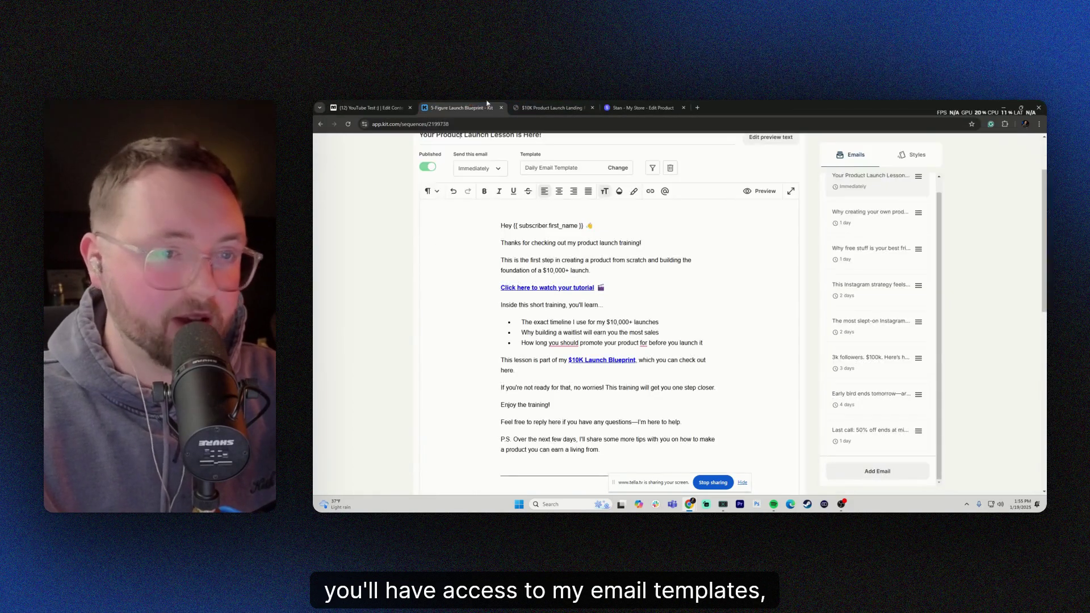
left_click(628, 106)
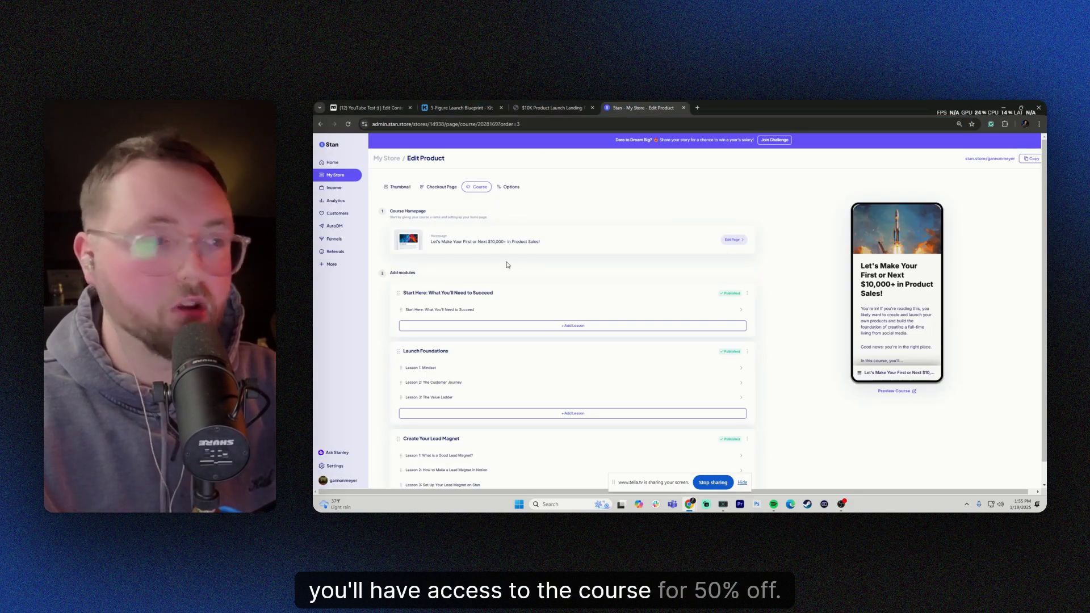
key("ctrl+1")
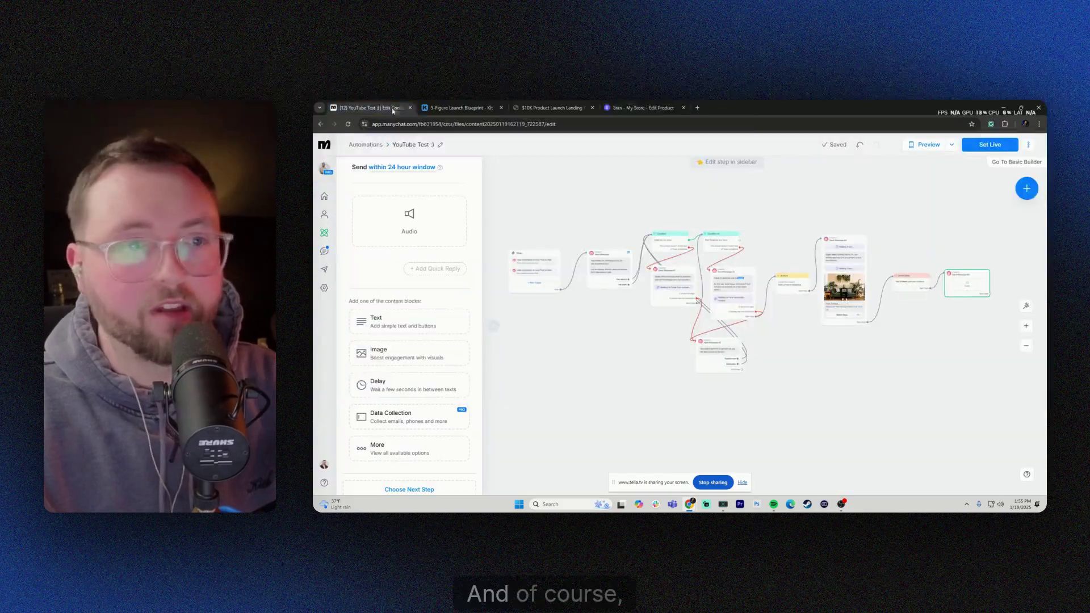